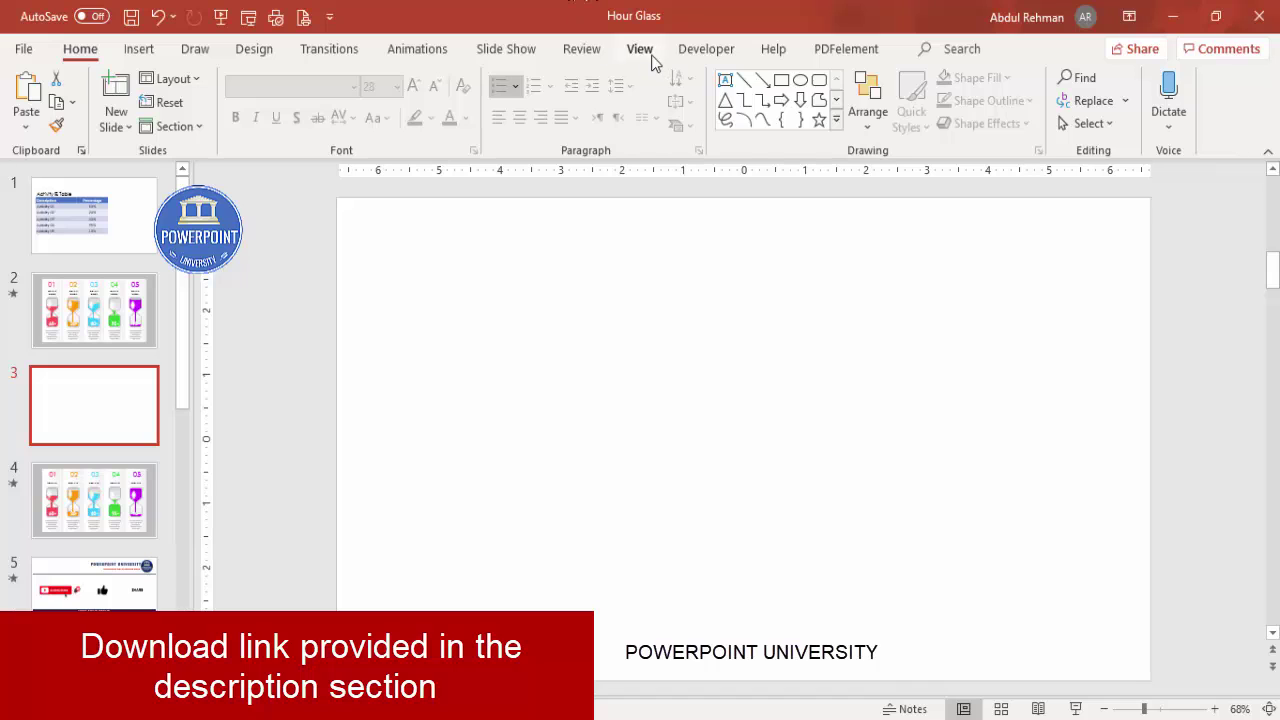
- Show the slide guides and draw a rounded rectangle about 3.8" high by 1.68" wide around their crossing point
left_click(640, 50)
left_click(381, 123)
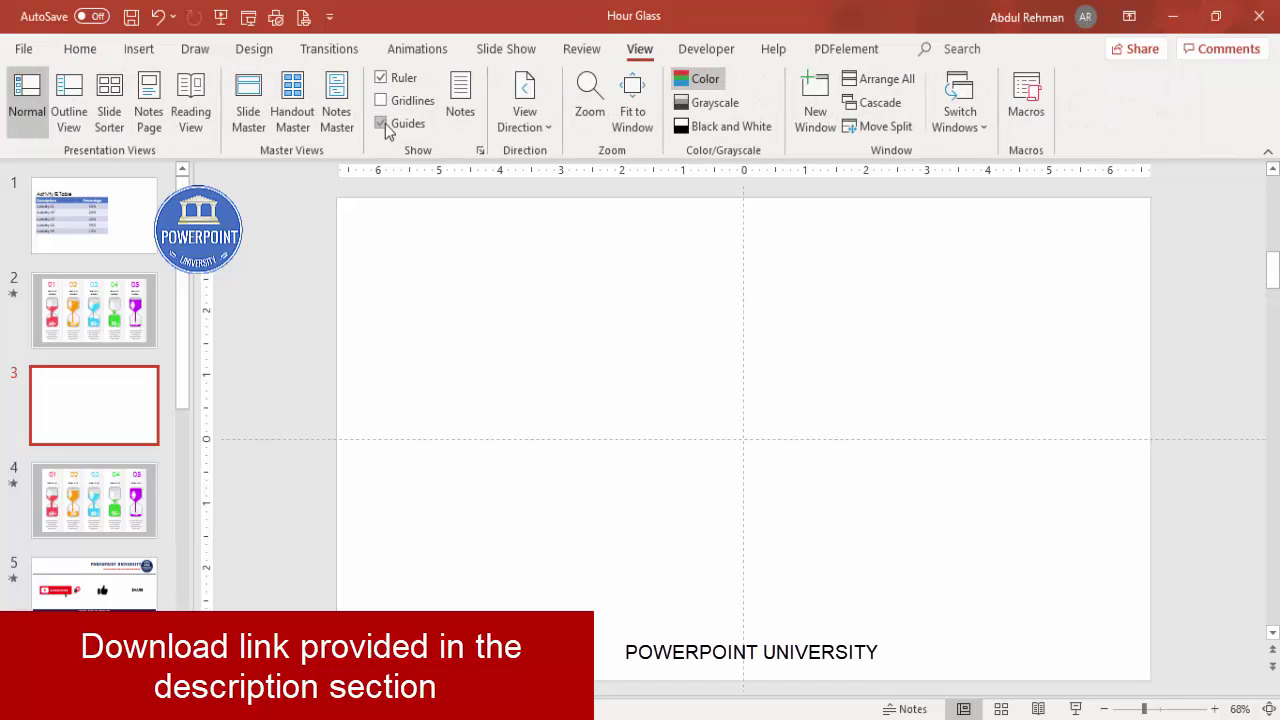
left_click(141, 52)
left_click(303, 127)
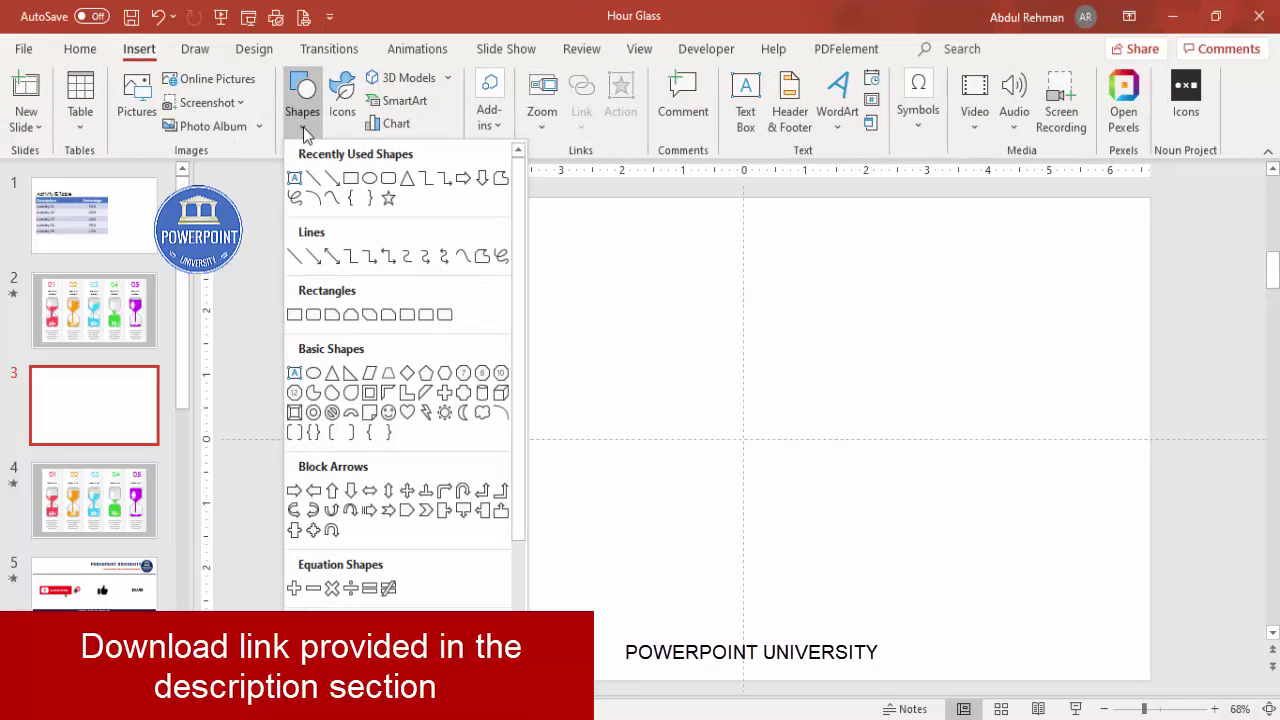
left_click(314, 316)
left_click_drag(695, 326, 795, 567)
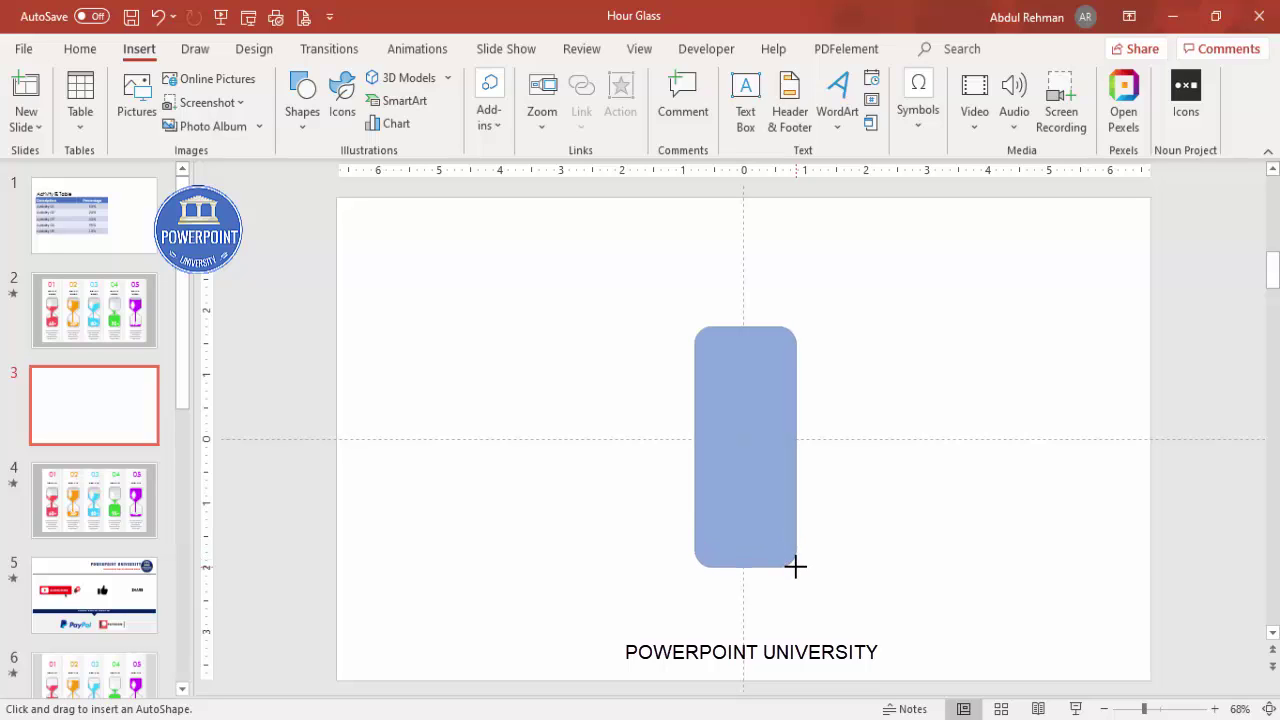
left_click_drag(795, 567, 796, 570)
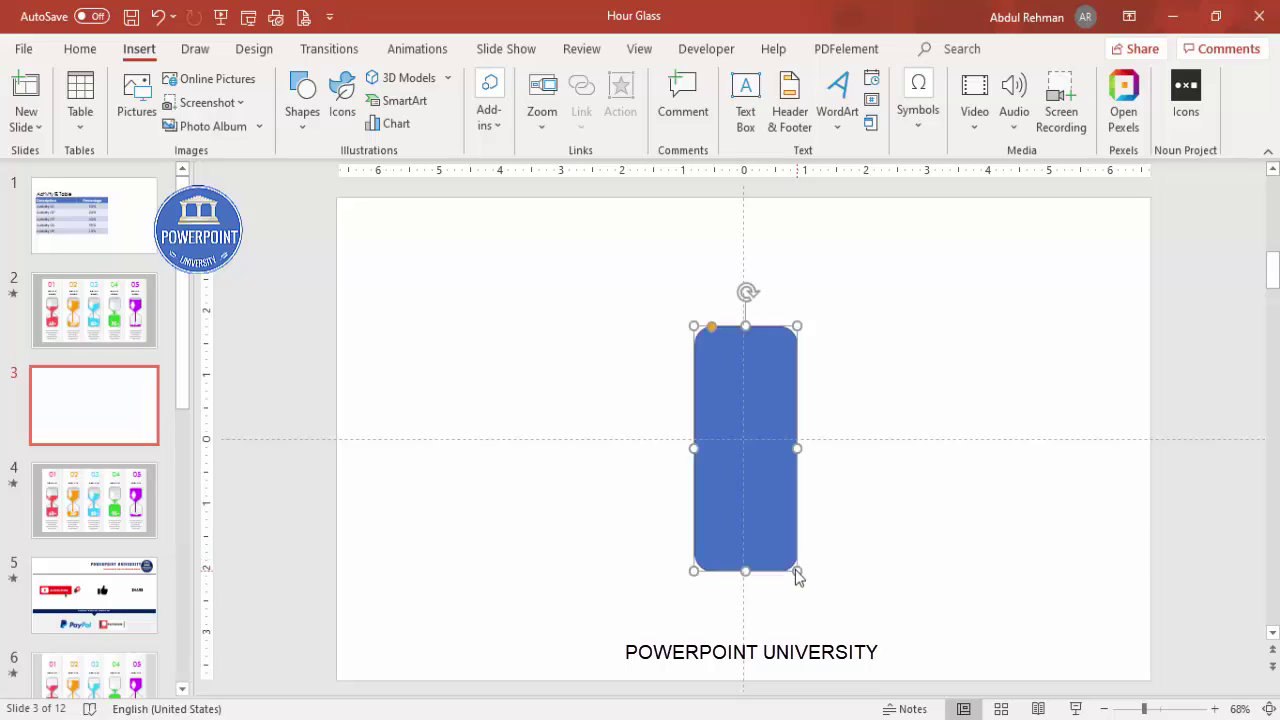
- Align the rounded rectangle to the horizontal center and vertical middle of the slide and remove its outline
left_click(1058, 78)
left_click(1090, 133)
left_click(1058, 78)
left_click(1100, 219)
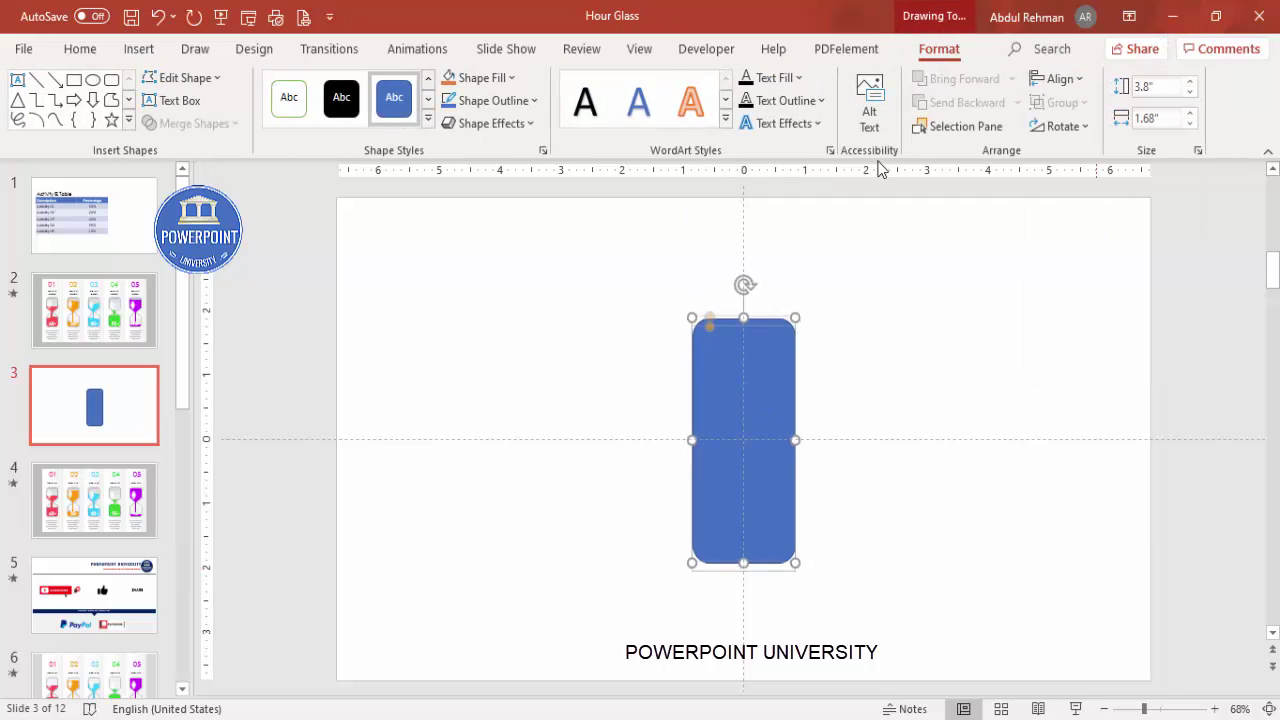
left_click(520, 100)
left_click(502, 375)
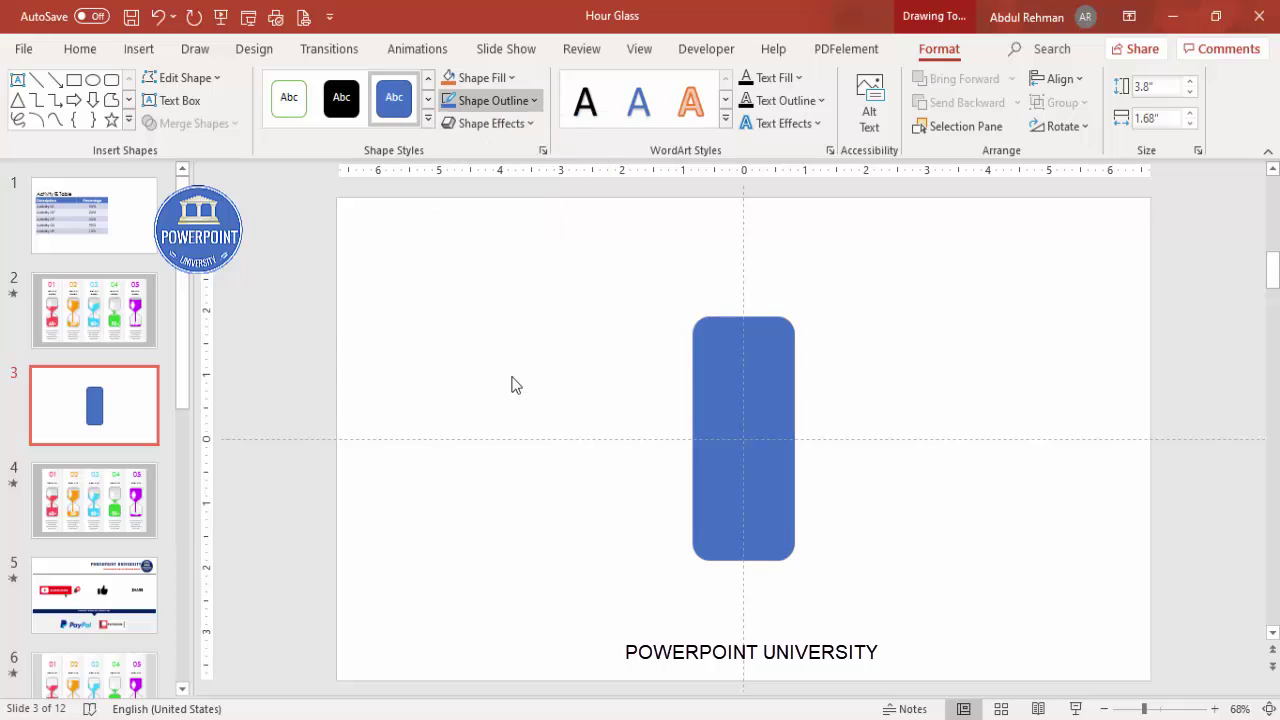
left_click(837, 381)
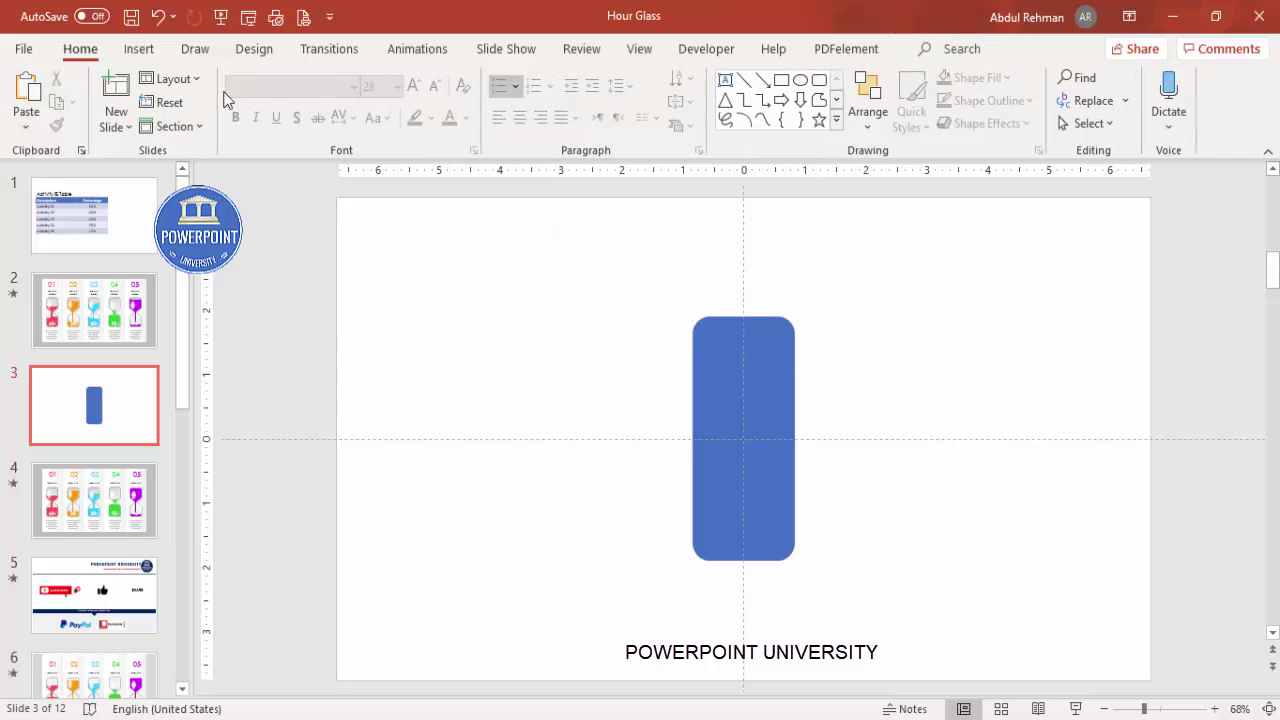
- Draw an isosceles triangle about 0.94" high by 1.26" wide beside the rounded rectangle, filled orange with no outline
left_click(141, 50)
left_click(302, 112)
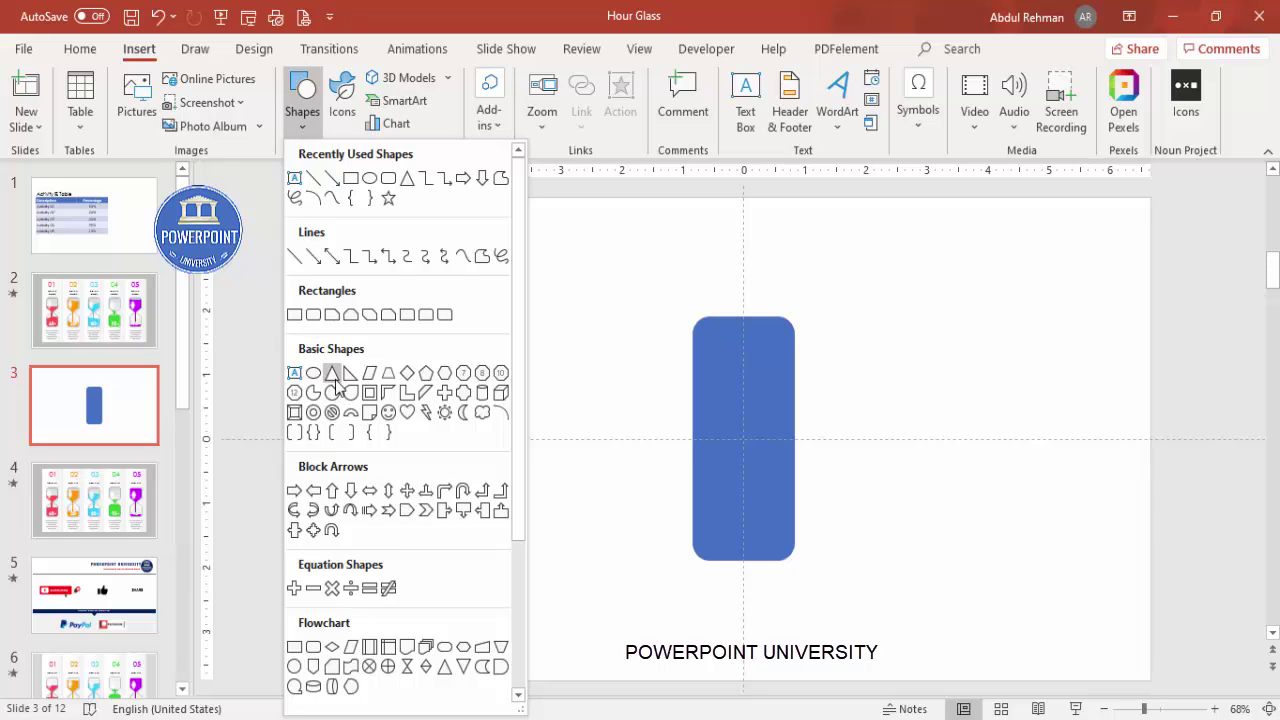
left_click(333, 376)
left_click_drag(615, 390, 693, 450)
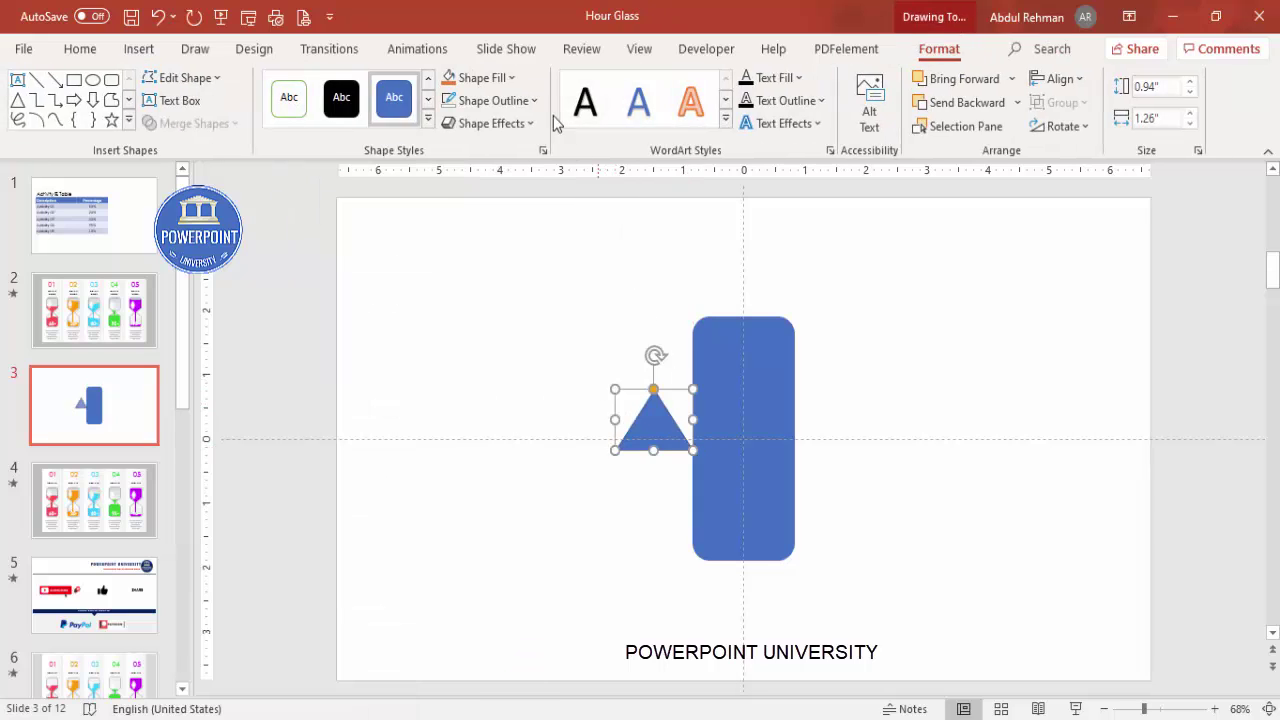
left_click(446, 82)
left_click(496, 100)
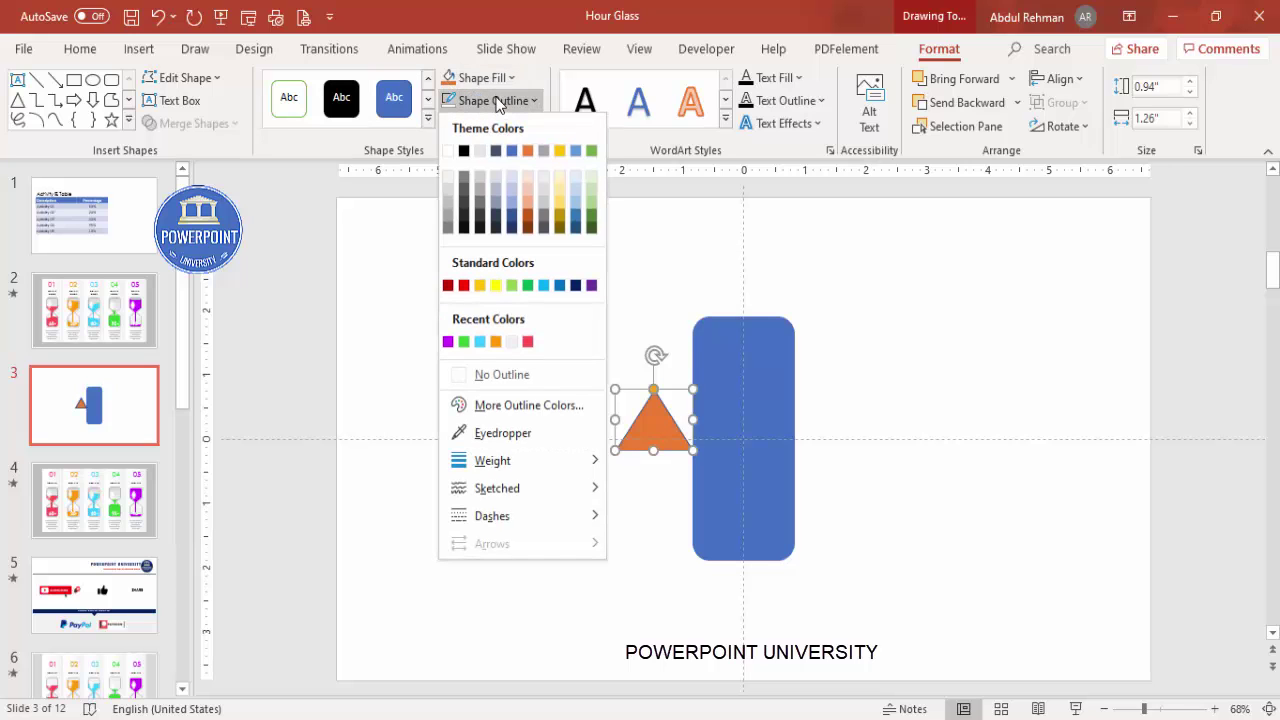
left_click(541, 372)
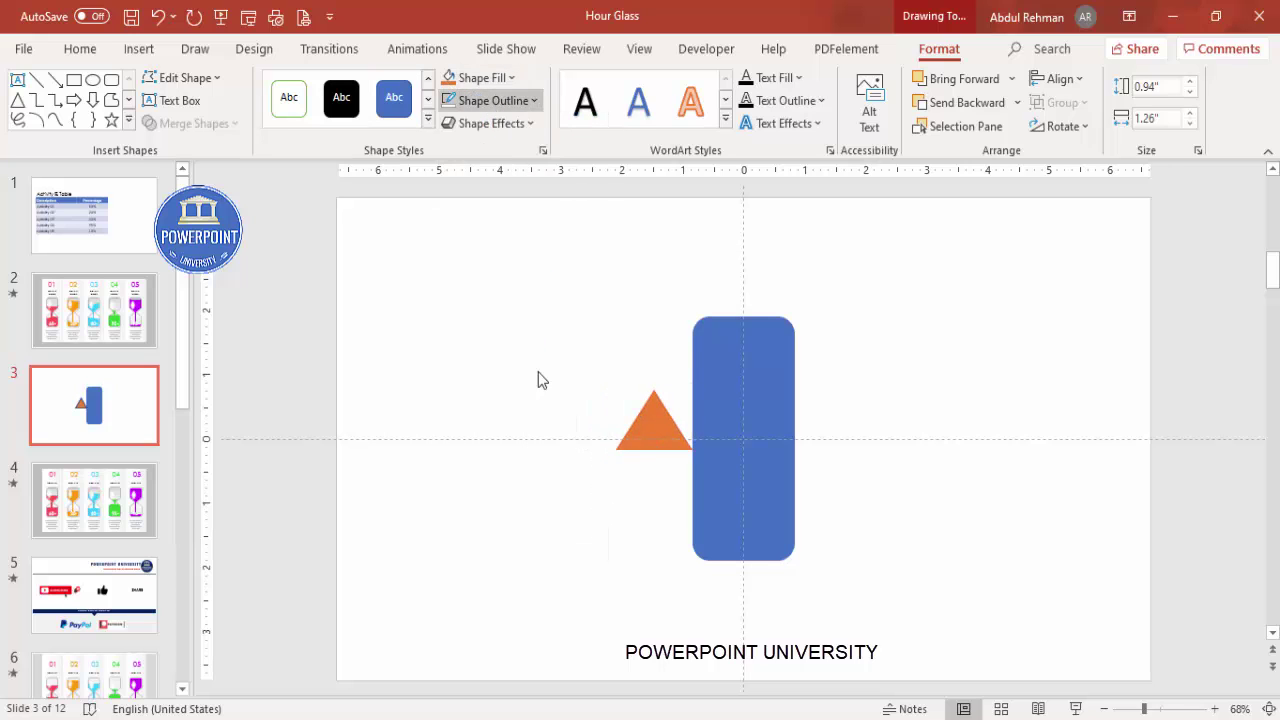
- Rotate the triangle right 90° over the rectangle's left edge and place a horizontally flipped copy over its right edge
left_click(1088, 127)
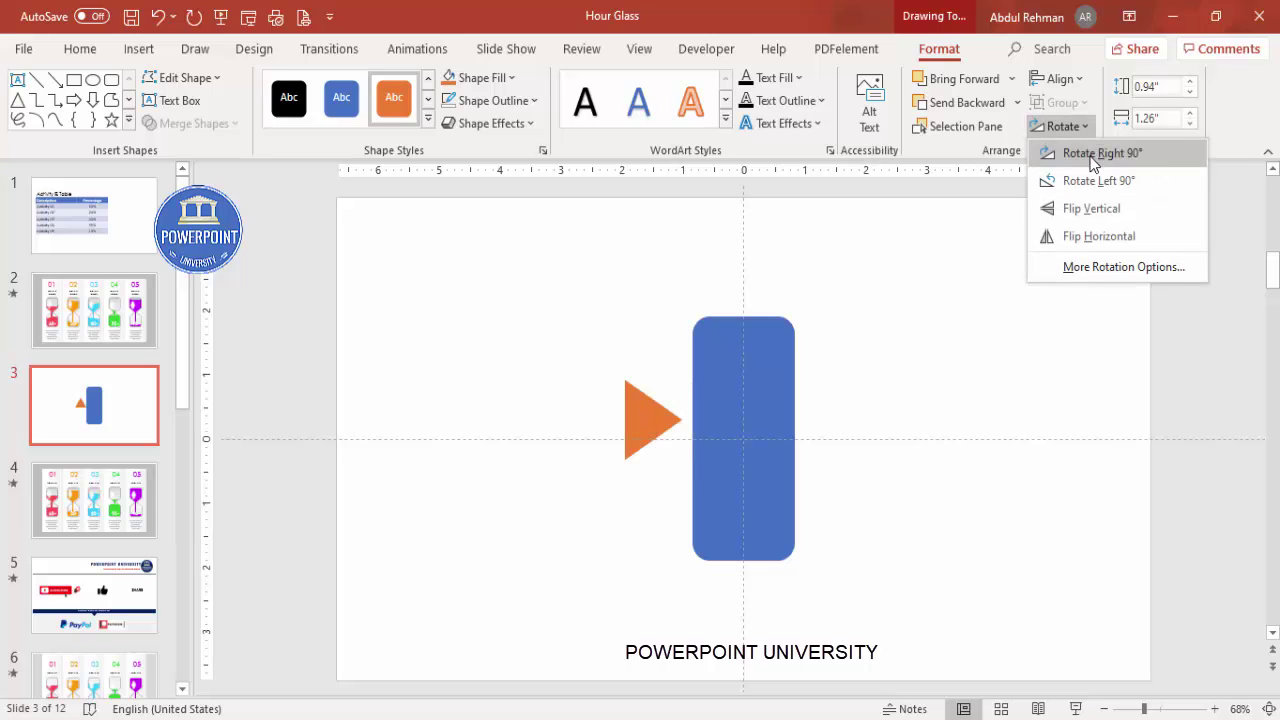
left_click(1092, 155)
left_click_drag(652, 422, 806, 443)
left_click(1079, 124)
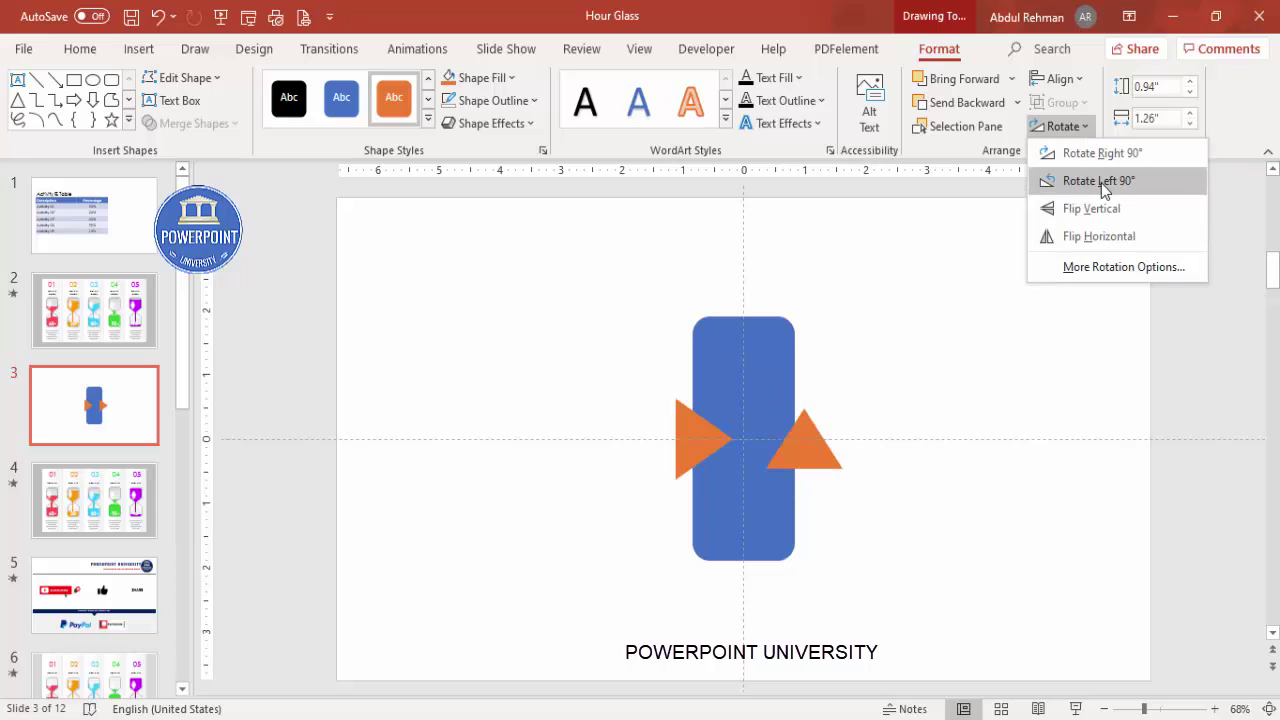
left_click(1102, 238)
left_click_drag(815, 449, 794, 451)
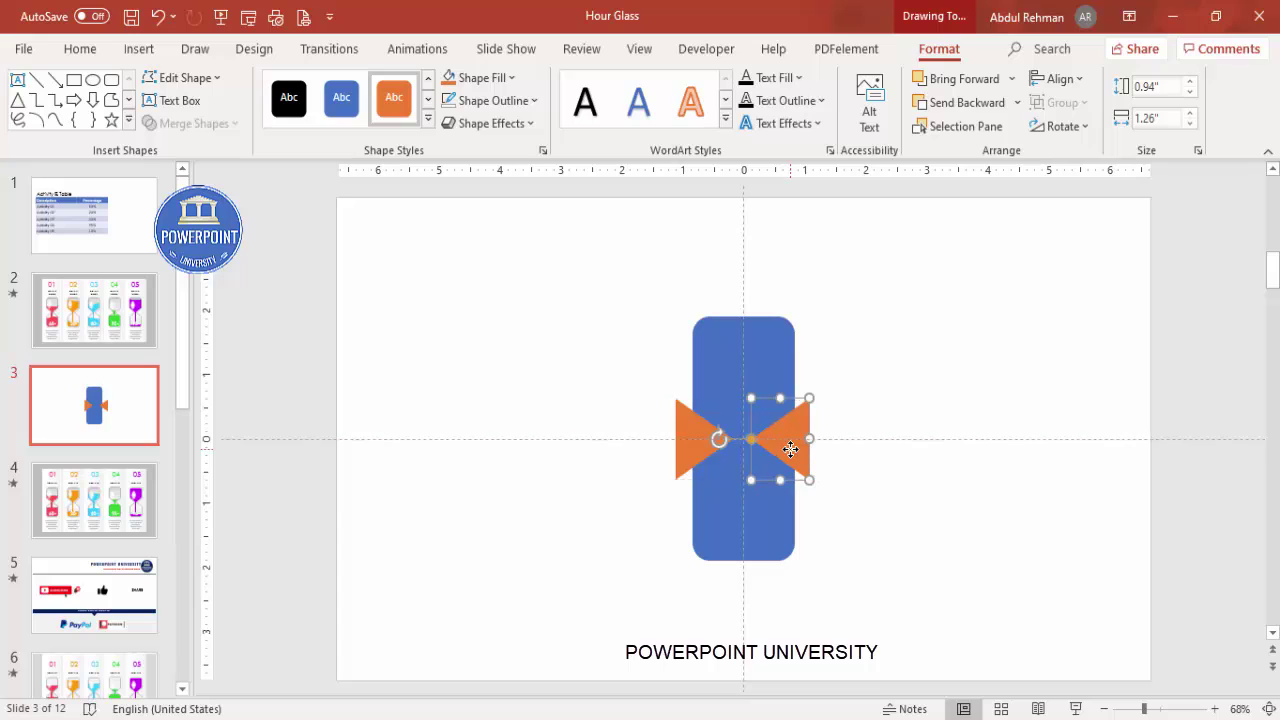
- Fill the rounded rectangle with dark grey
left_click(748, 357)
left_click(509, 78)
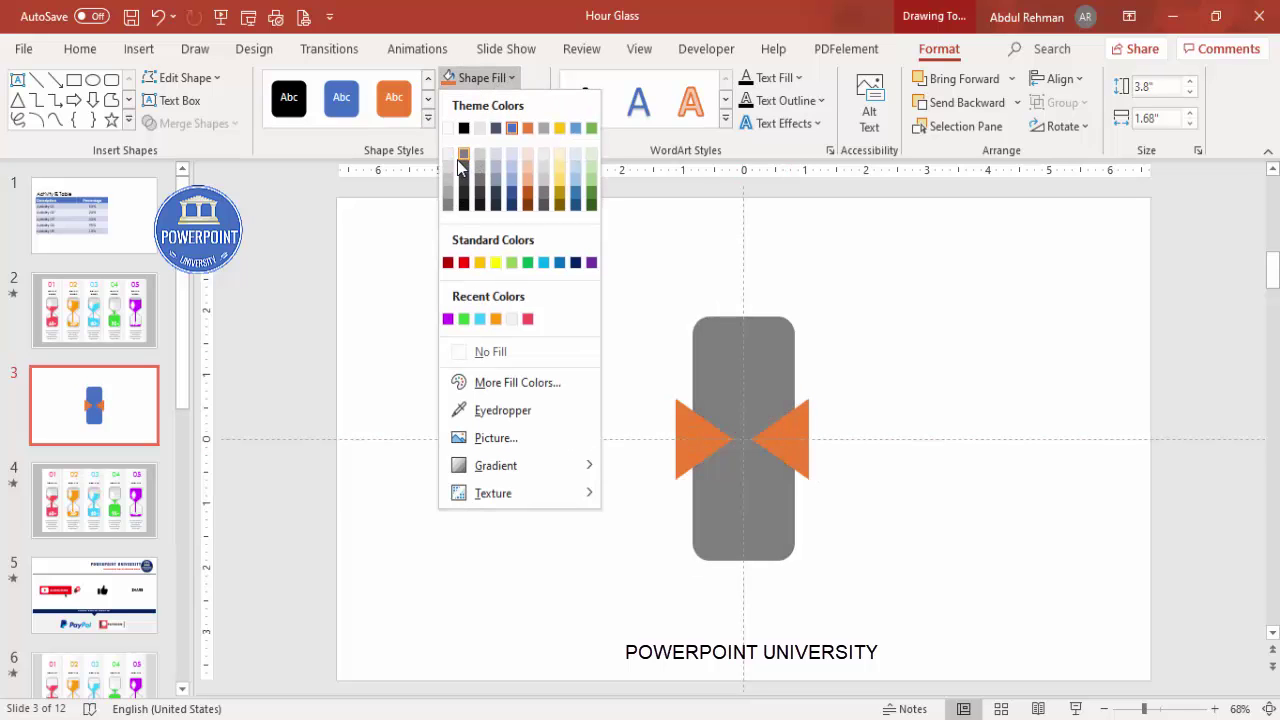
left_click(463, 186)
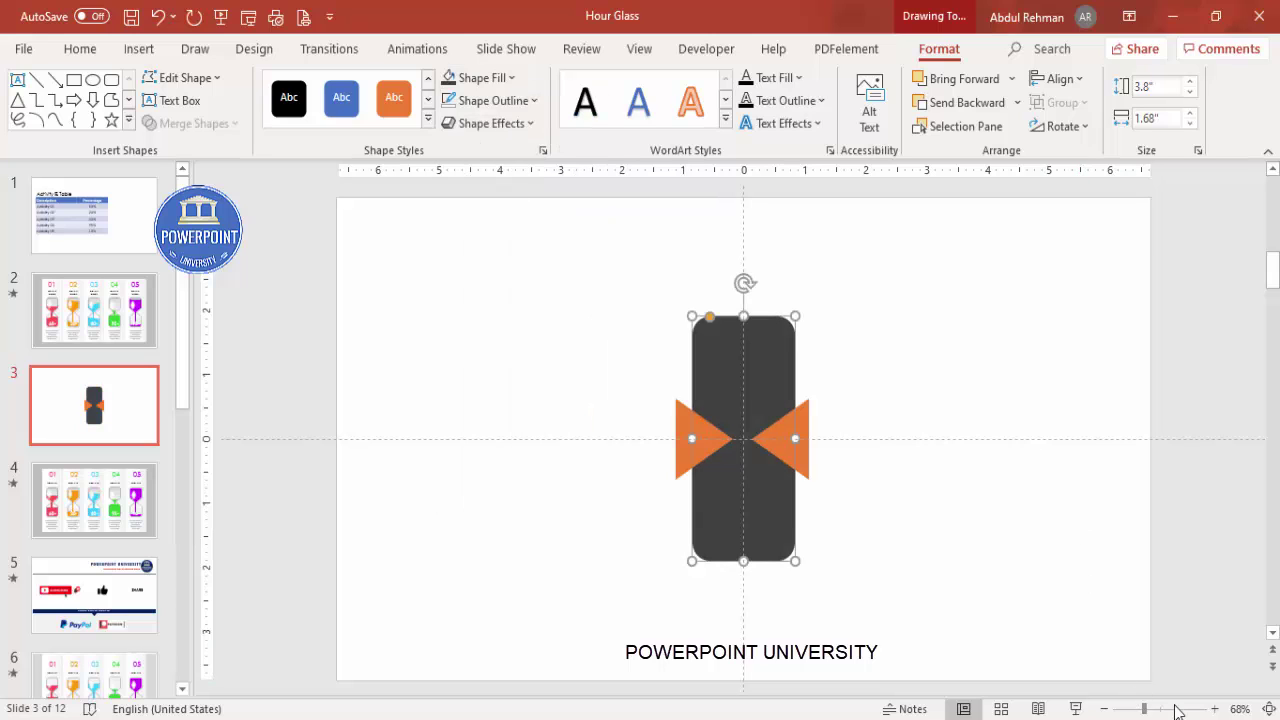
- Nudge the left triangle slightly inward so both triangle tips sit equally far from the vertical guide
left_click(1175, 709)
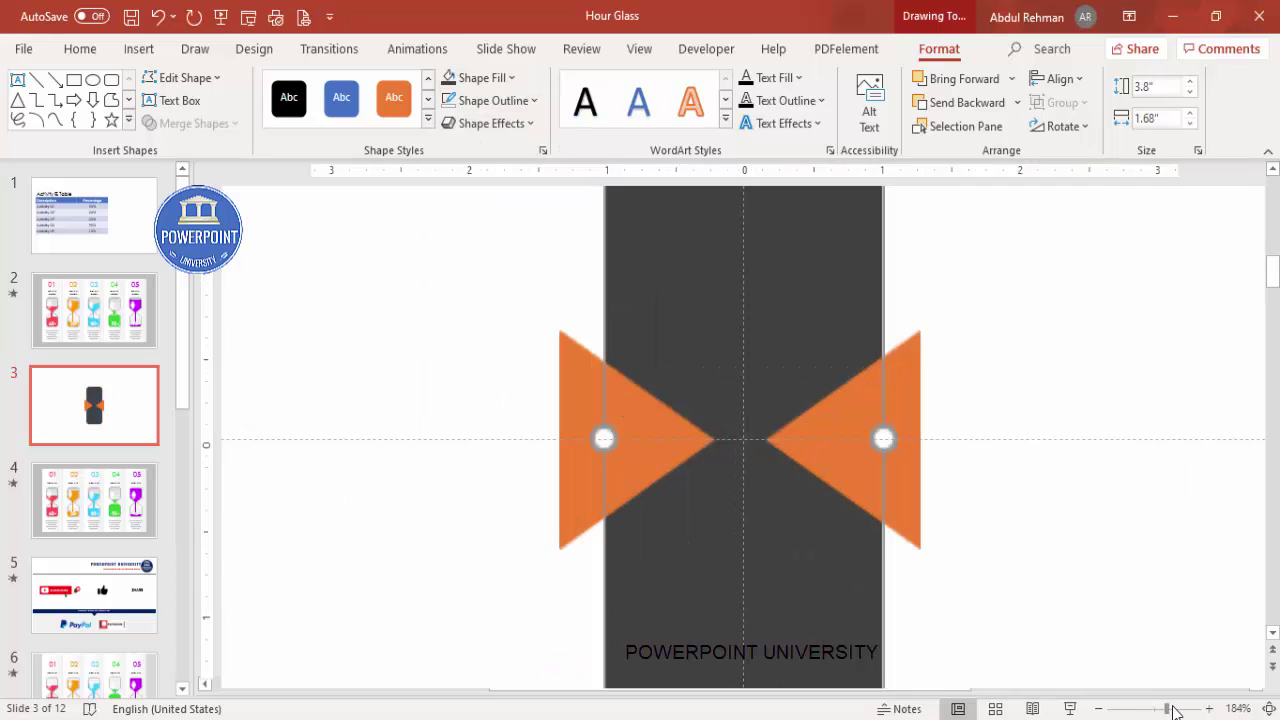
left_click(817, 437)
left_click_drag(633, 437, 636, 434)
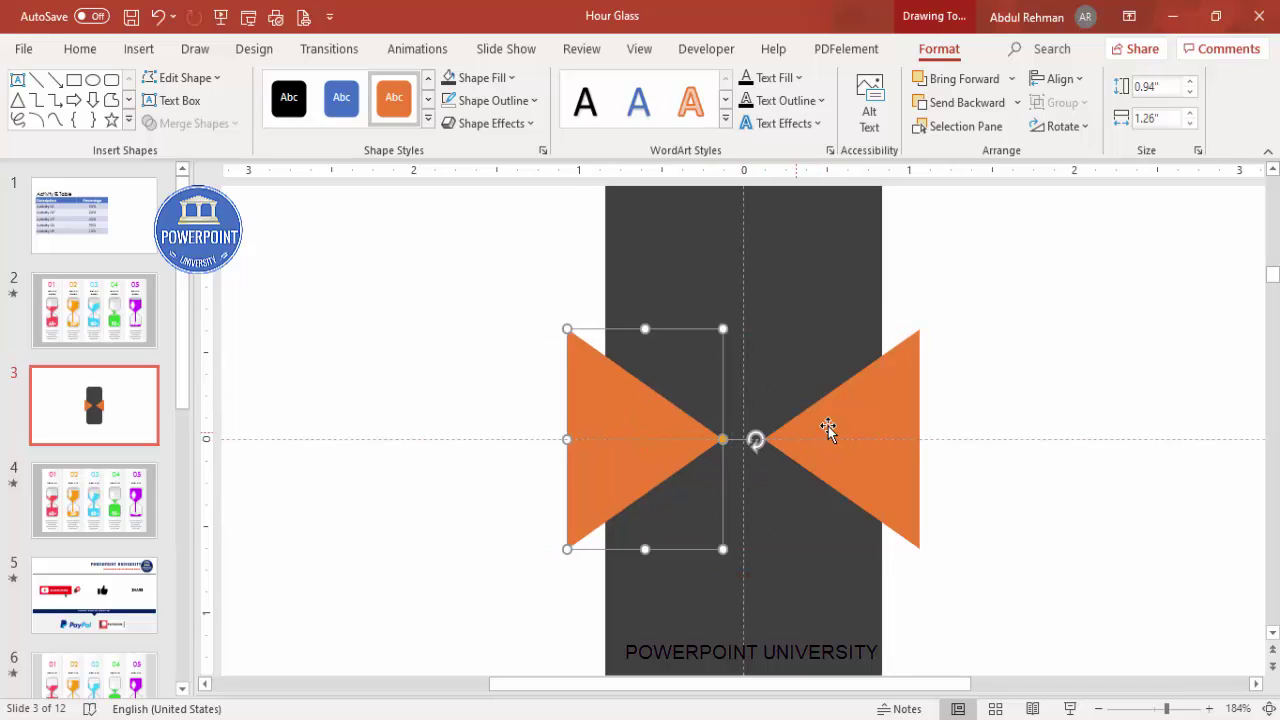
left_click(1268, 708)
left_click(984, 481)
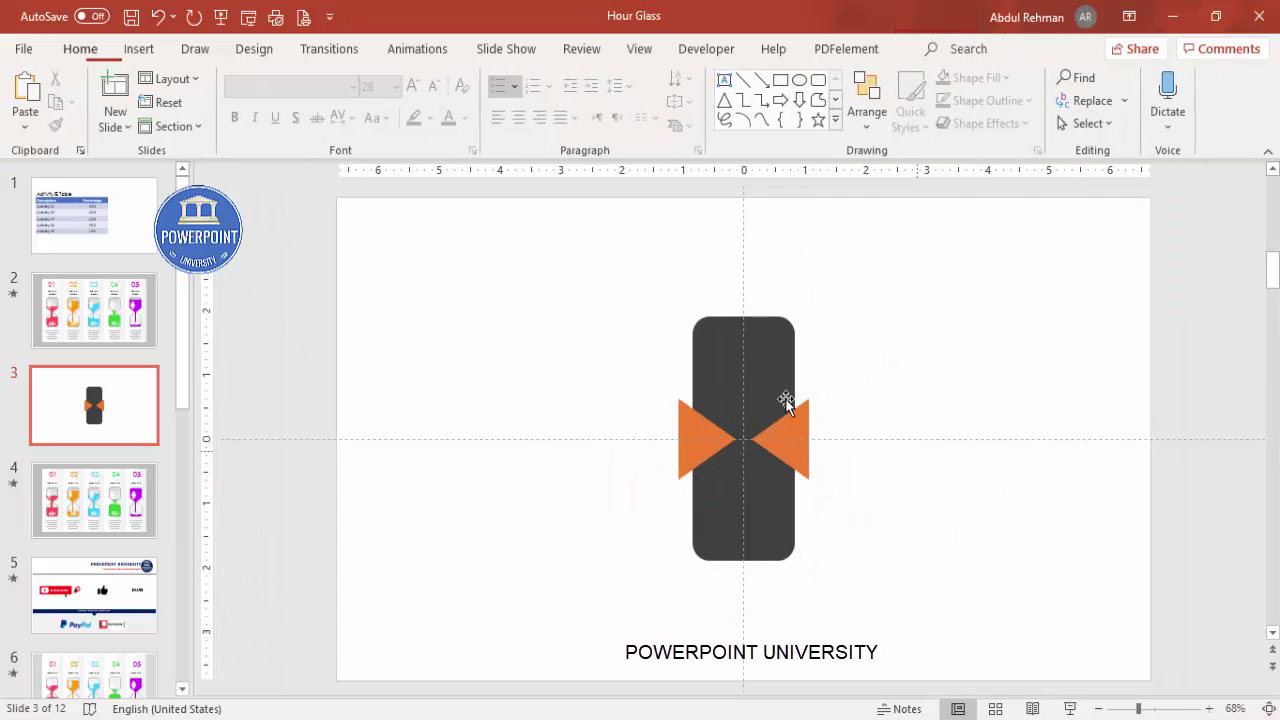
- Subtract both orange triangles from the rounded rectangle to form the hourglass shape
left_click(765, 345)
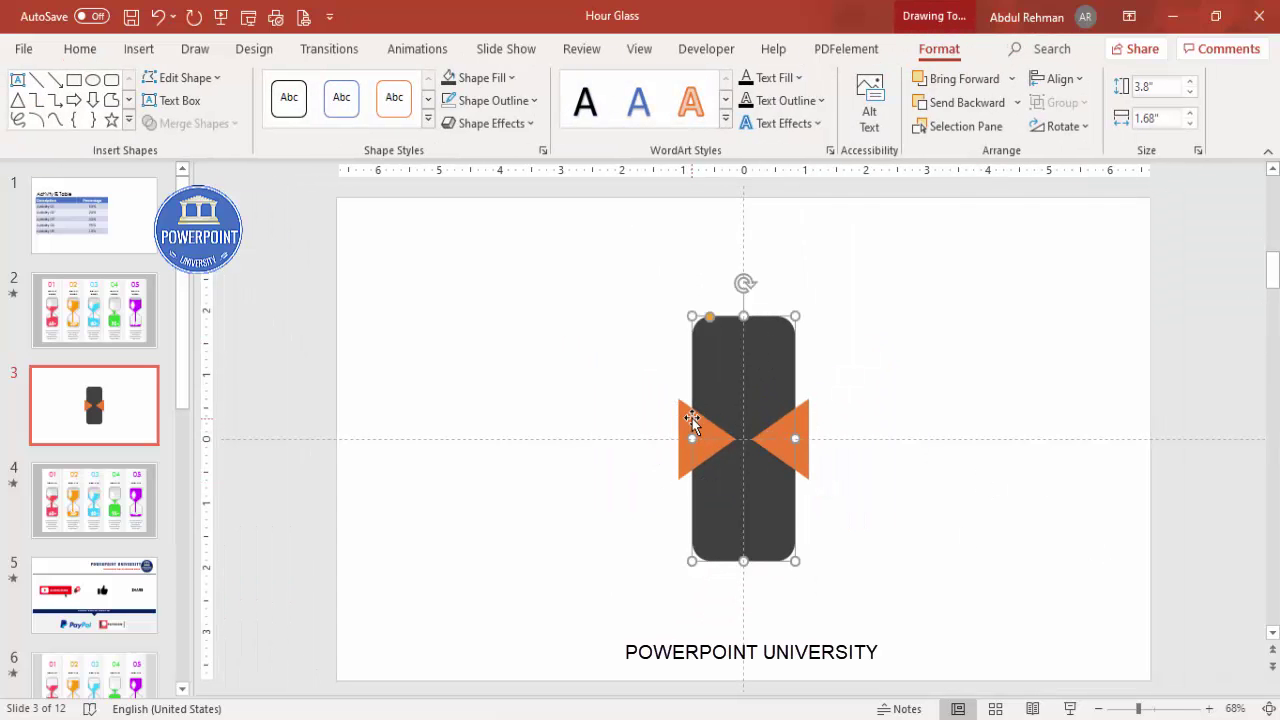
left_click(682, 416, "shift")
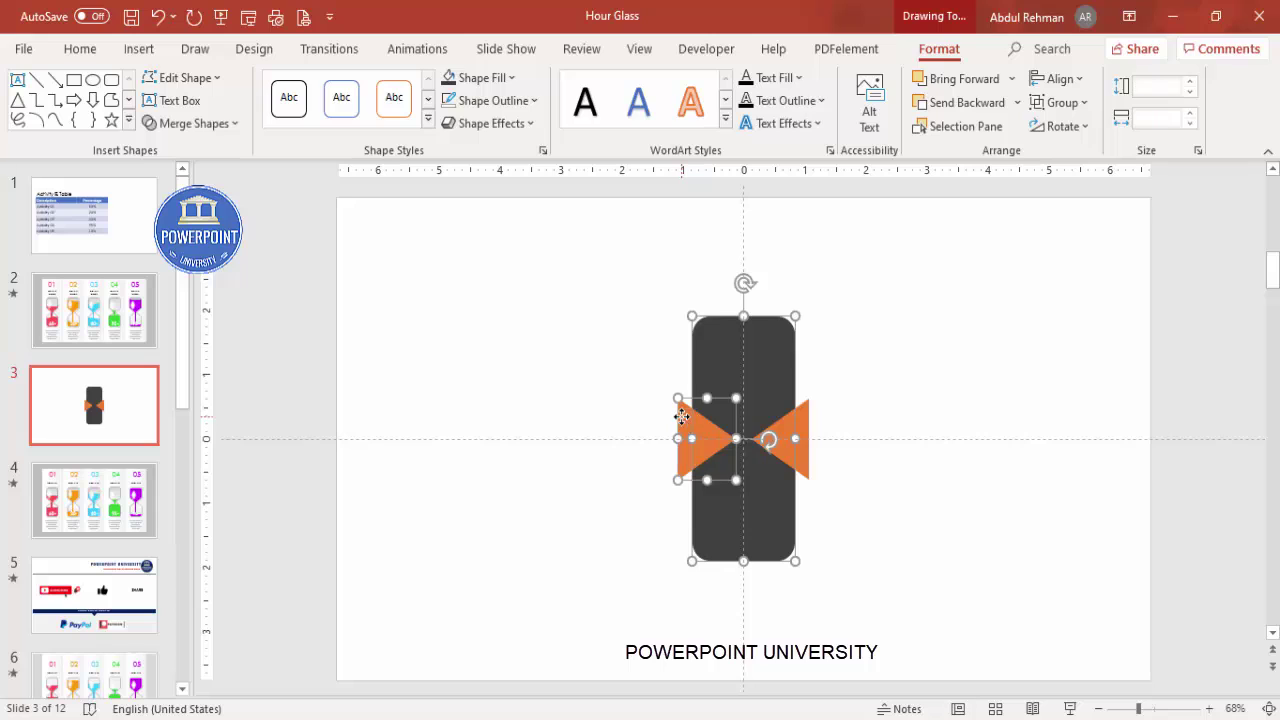
left_click(805, 420, "shift")
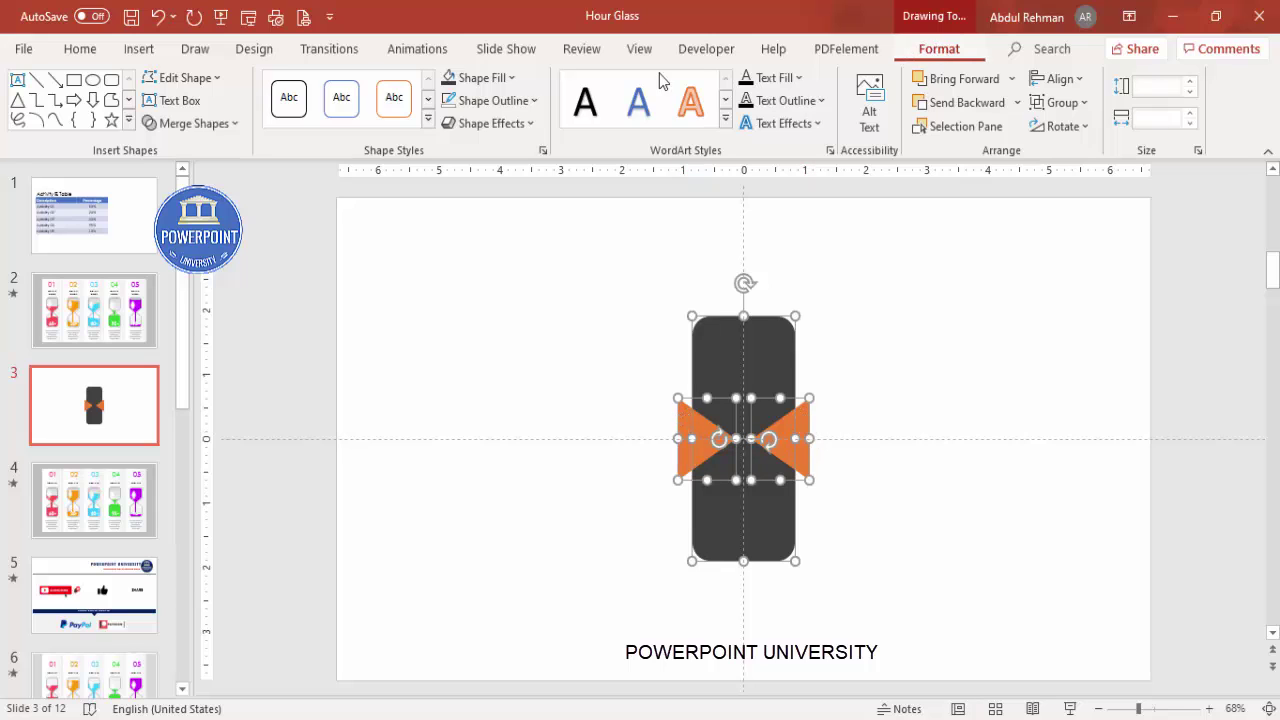
left_click(152, 123)
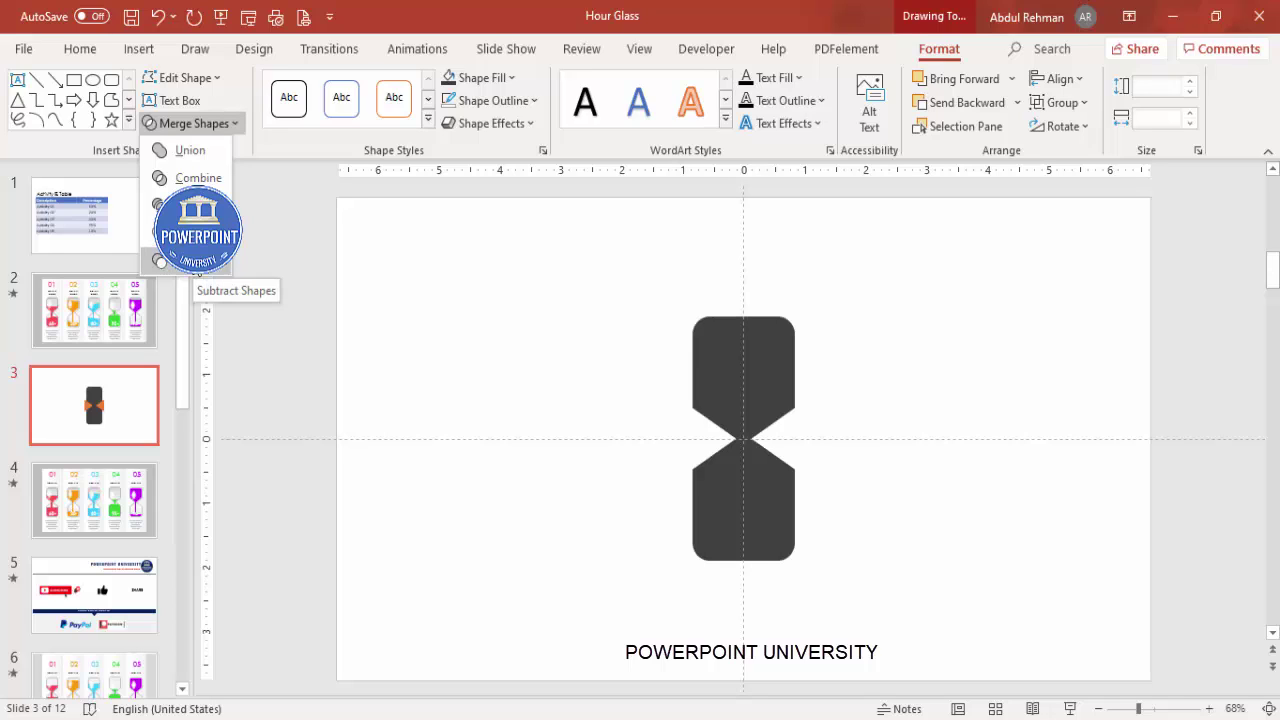
left_click(200, 270)
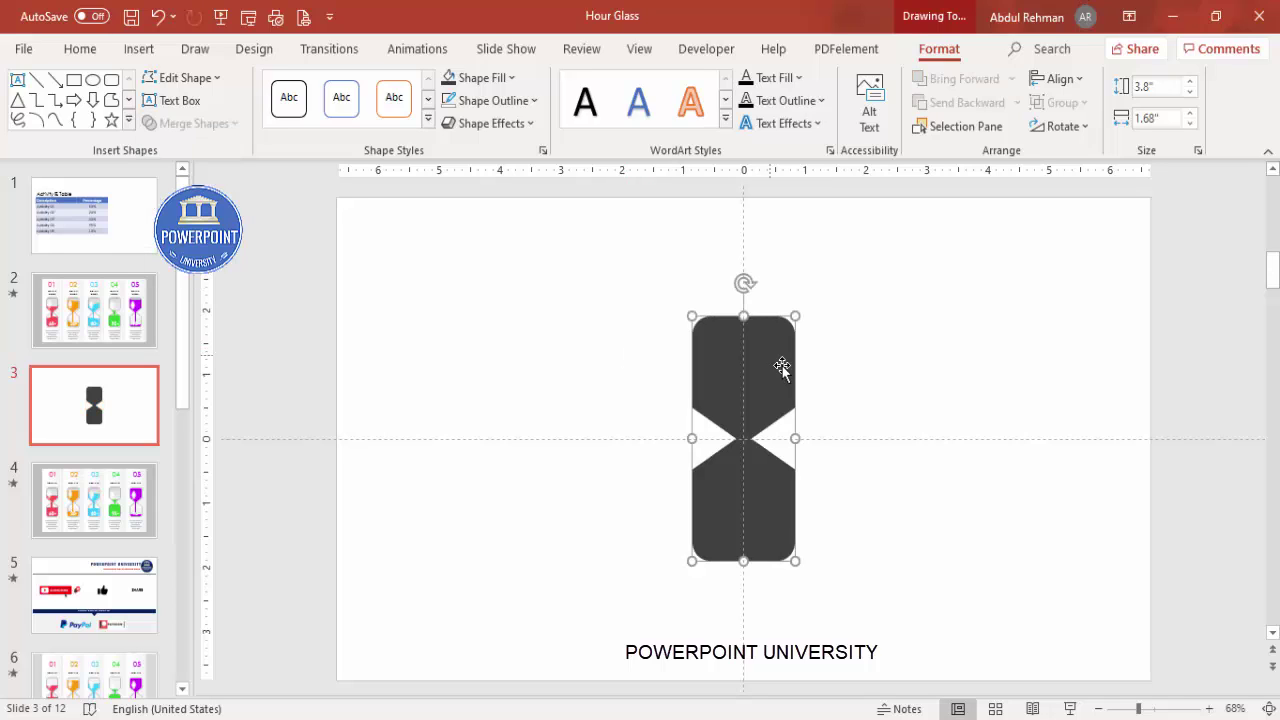
left_click_drag(775, 368, 875, 366)
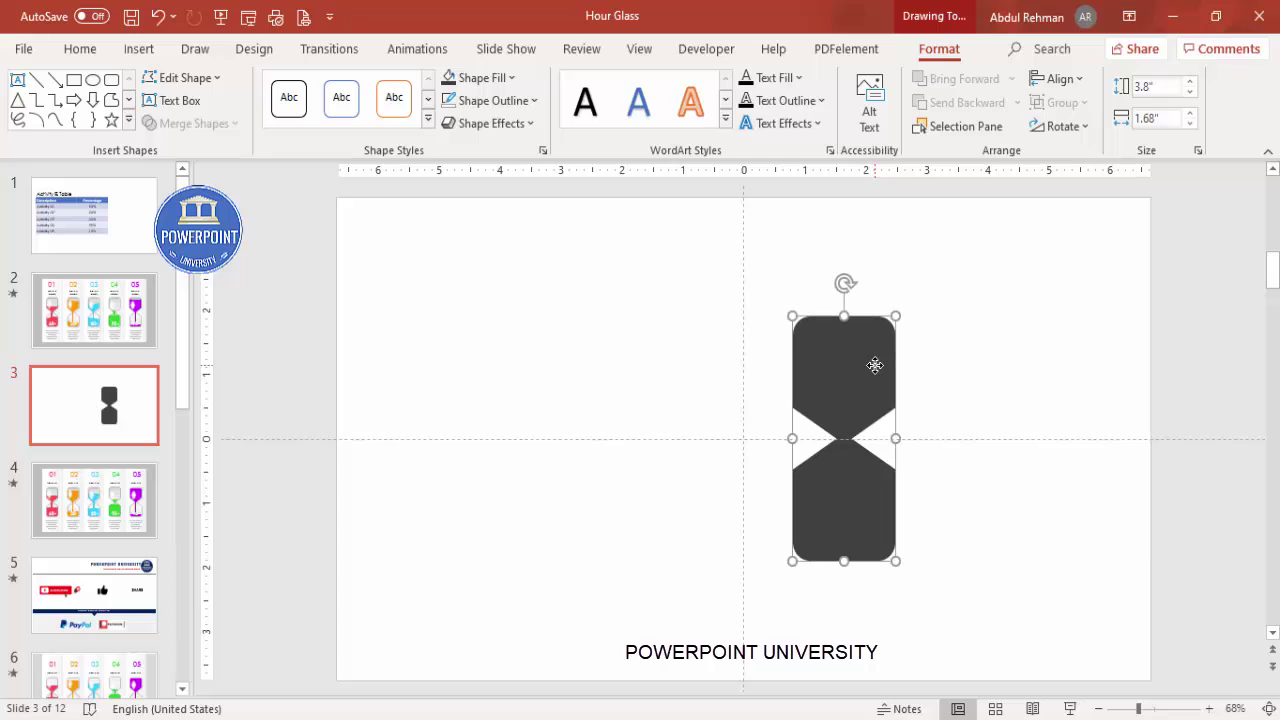
key("ctrl+z")
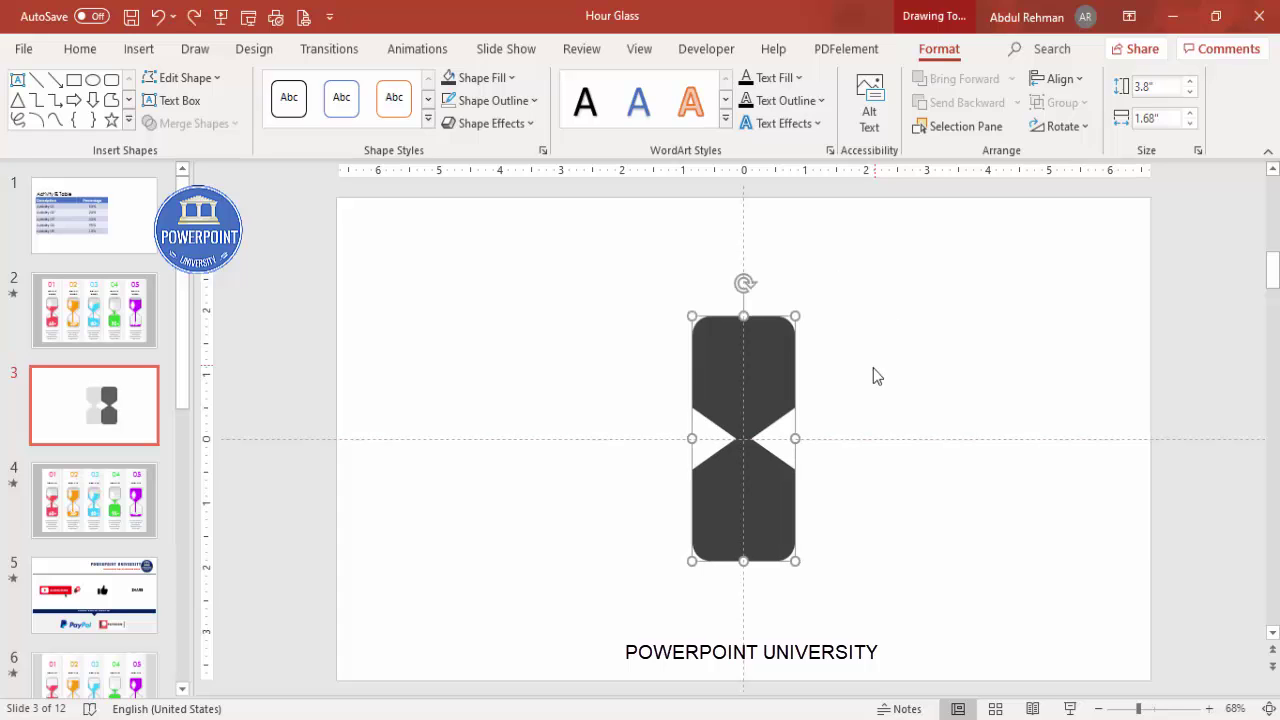
left_click(838, 360)
- Duplicate the hourglass shape and place the copy level with it near the slide's right edge
left_click(785, 350)
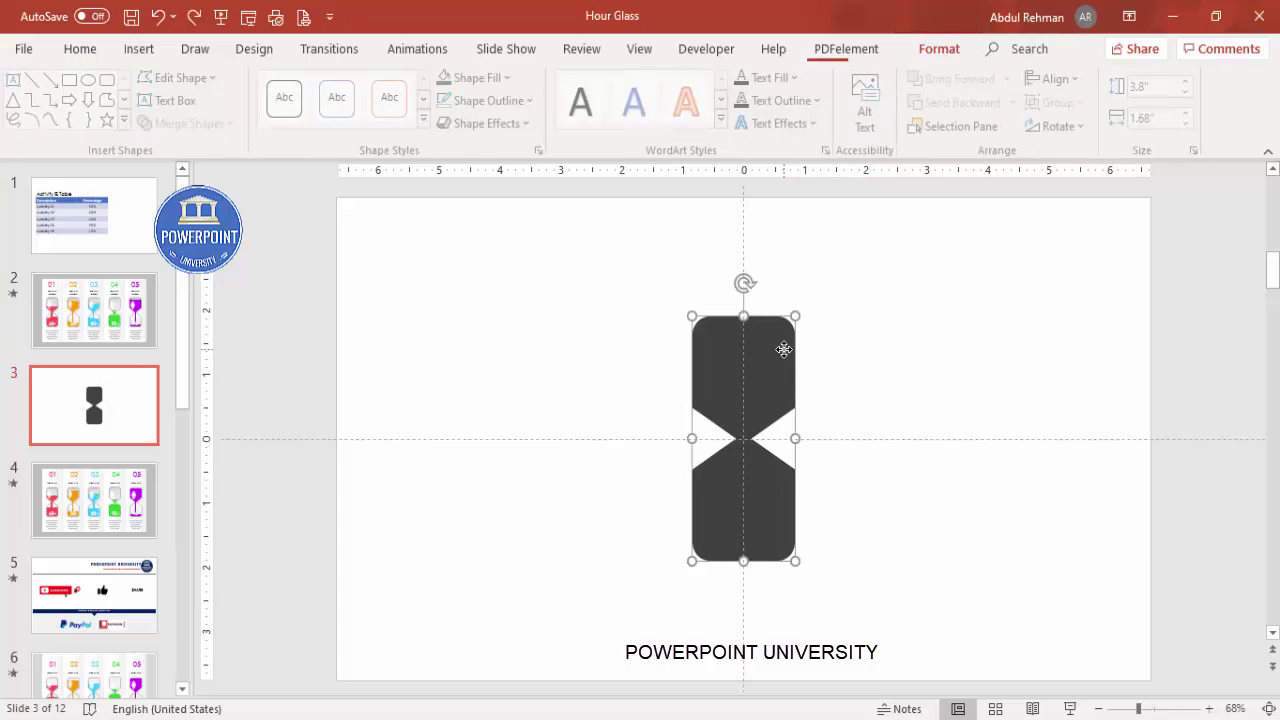
left_click_drag(784, 349, 1101, 356)
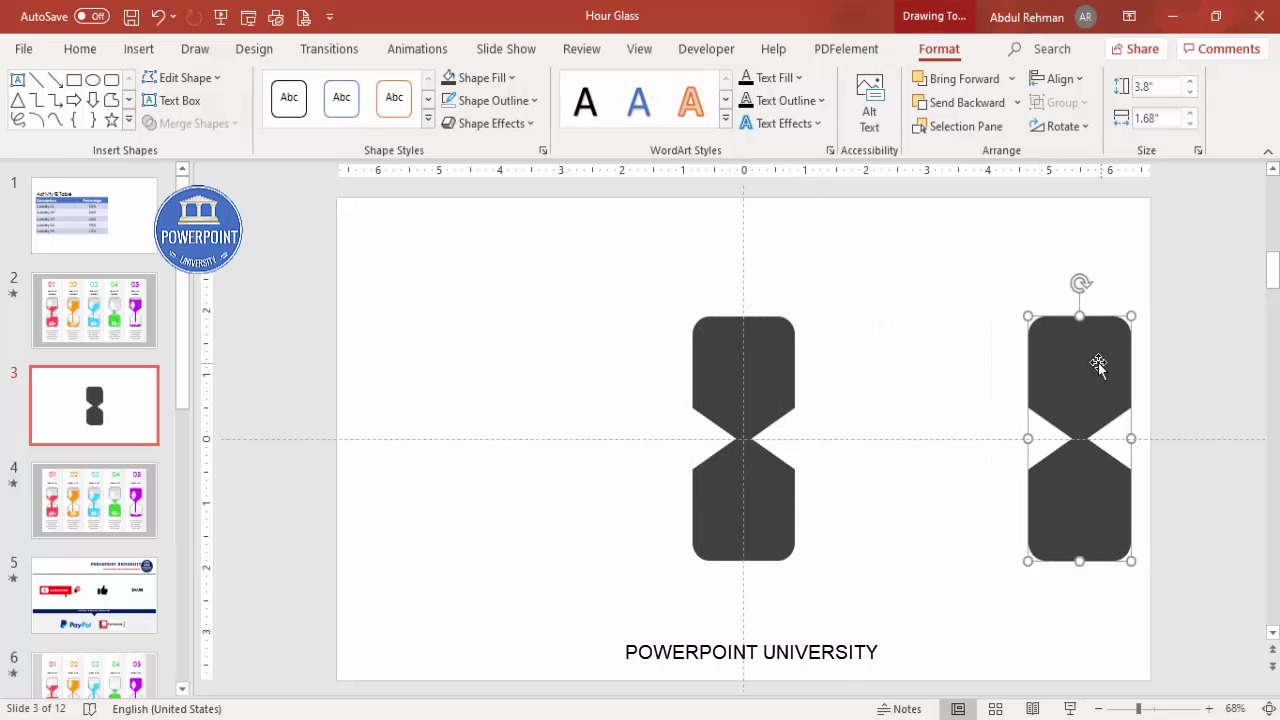
left_click(923, 323)
- Draw a tall rectangle about 6.82" high by 2.39" wide over the central hourglass
left_click(139, 49)
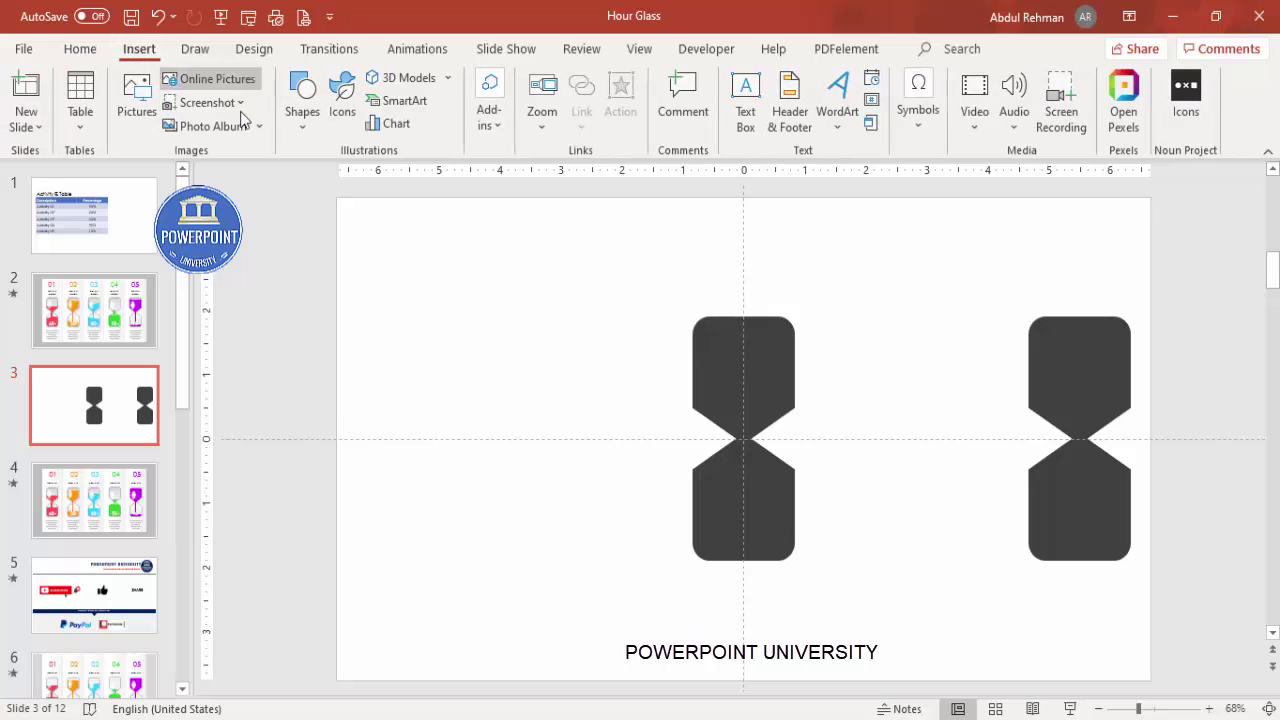
left_click(303, 125)
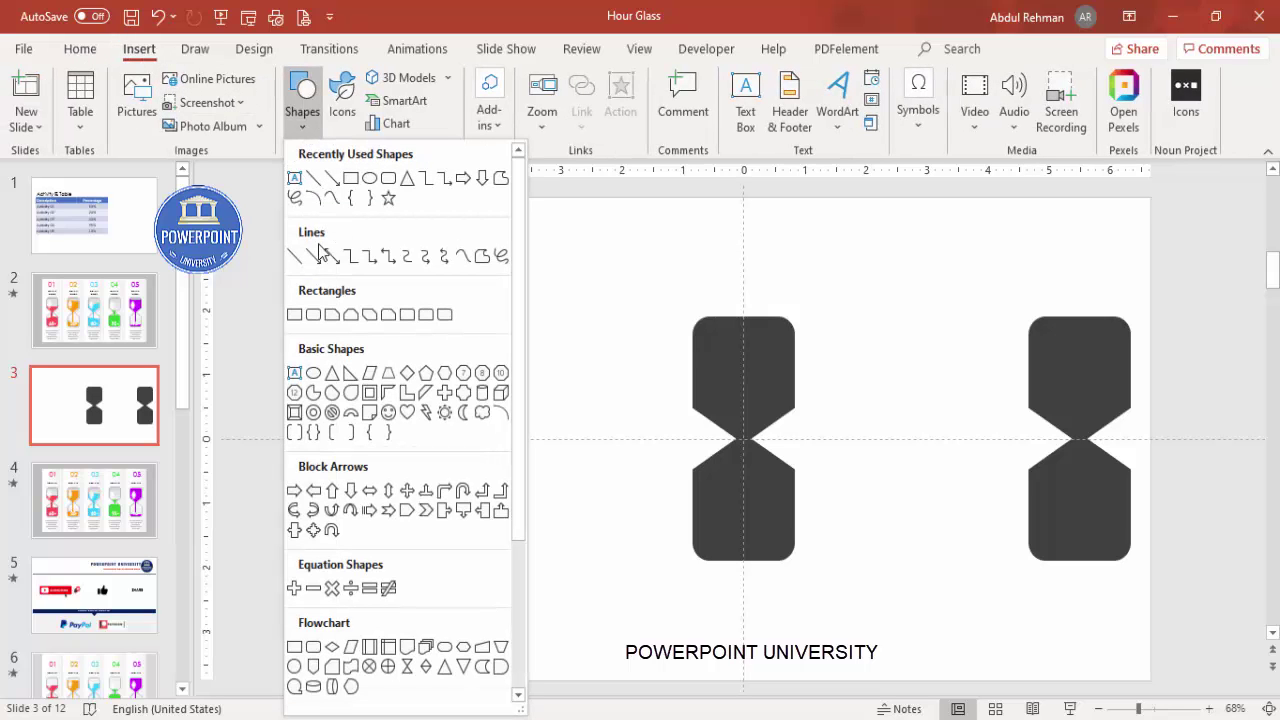
left_click(294, 315)
left_click_drag(671, 227, 814, 667)
- Remove the tall rectangle's outline and fill it with light grey
left_click(526, 102)
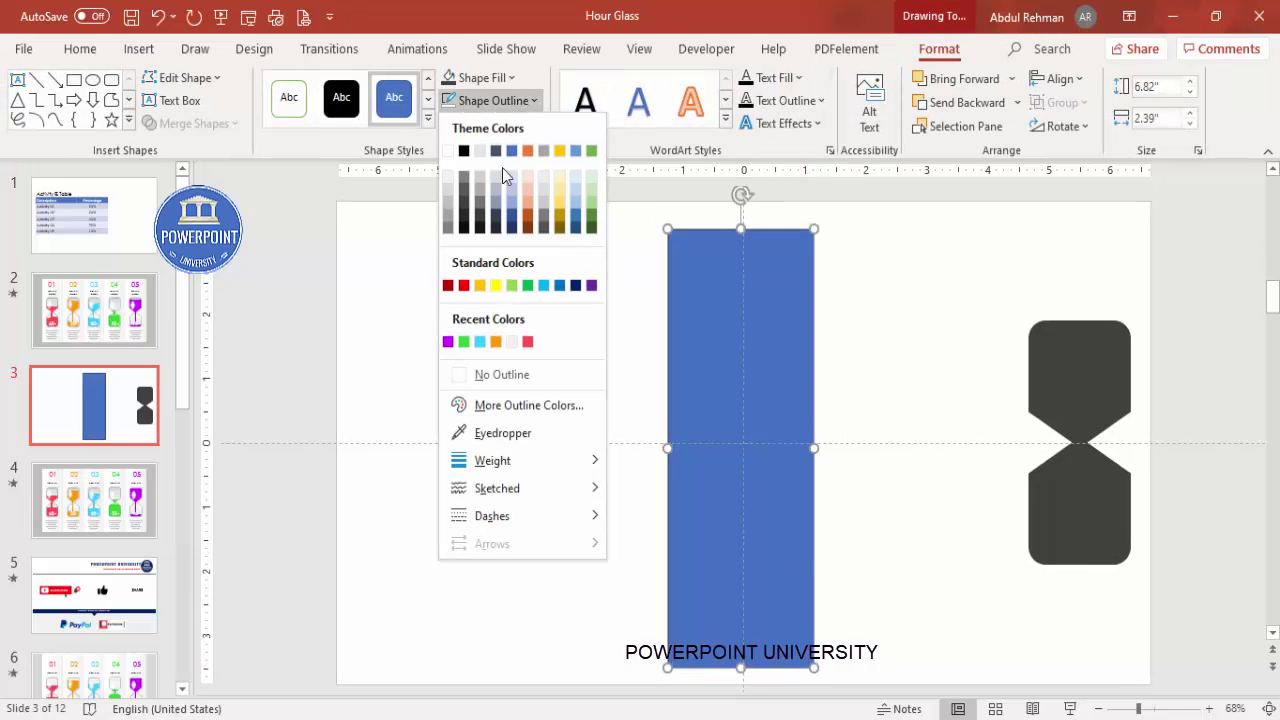
left_click(502, 374)
left_click(470, 78)
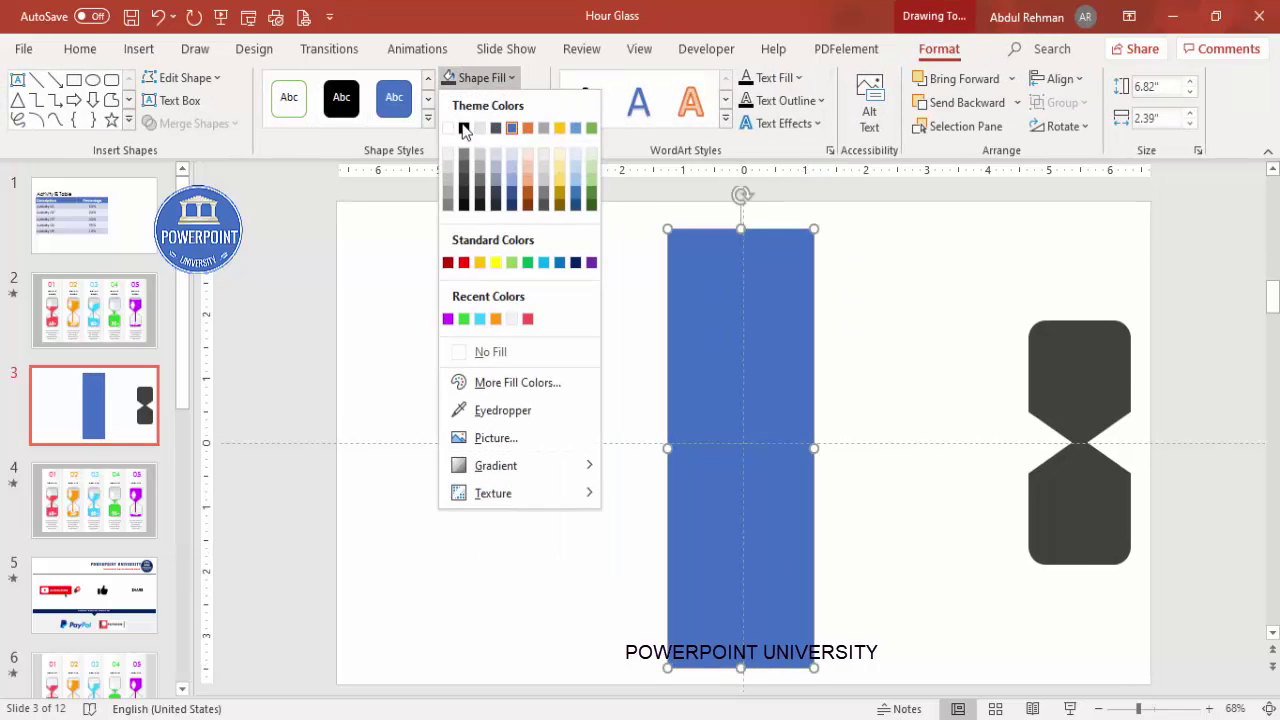
left_click(450, 172)
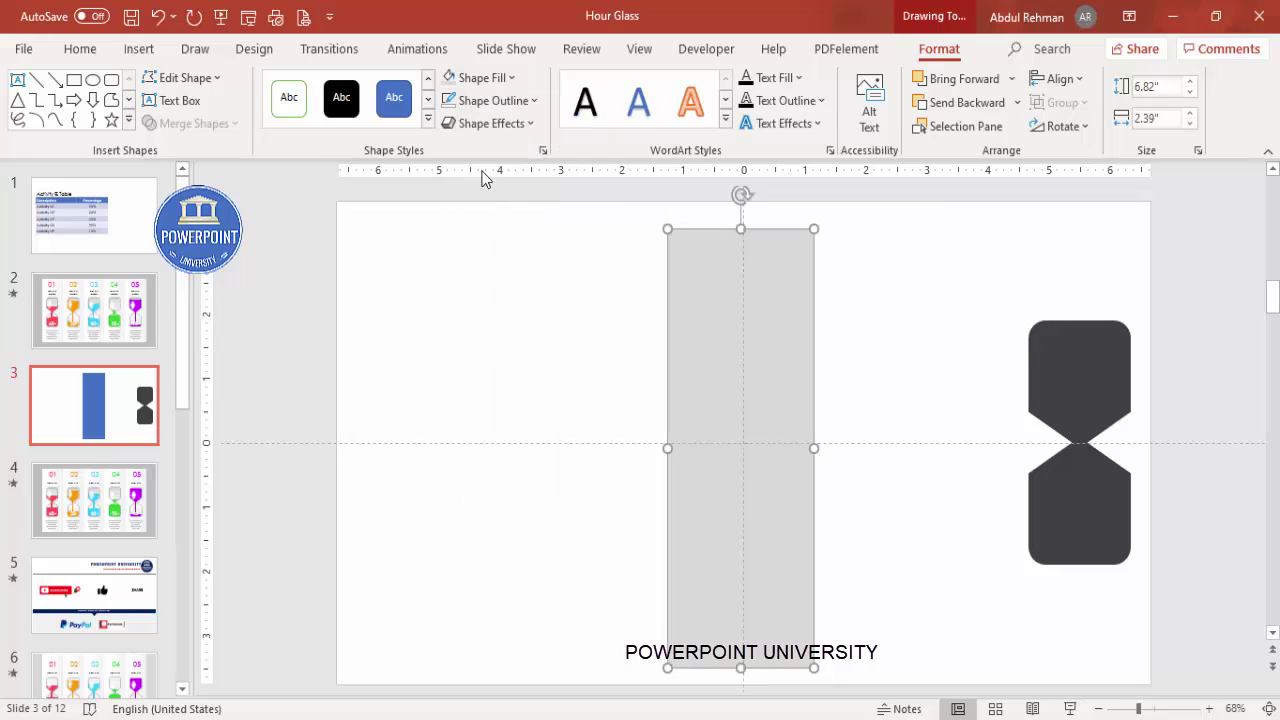
- Send the light grey rectangle to the back, behind the central hourglass
left_click(1017, 103)
left_click(1010, 157)
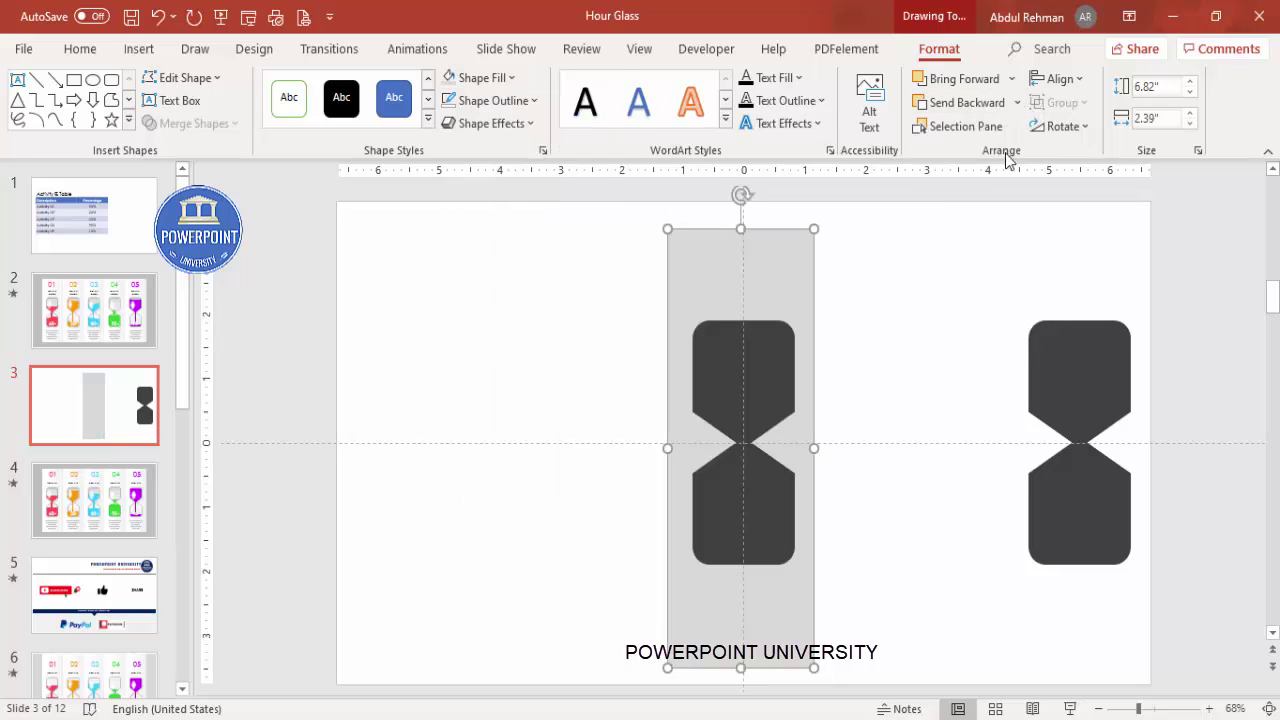
left_click(911, 306)
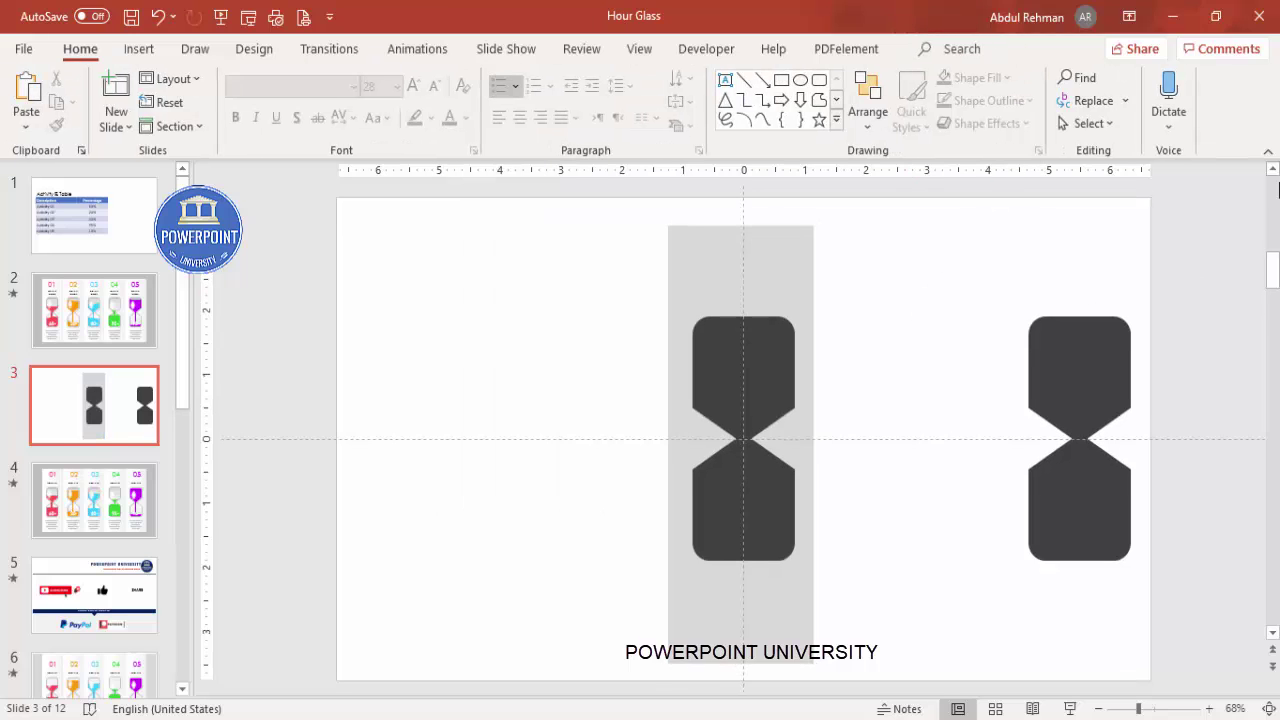
- Format the slide background with a solid medium-grey fill
right_click(875, 318)
left_click(933, 517)
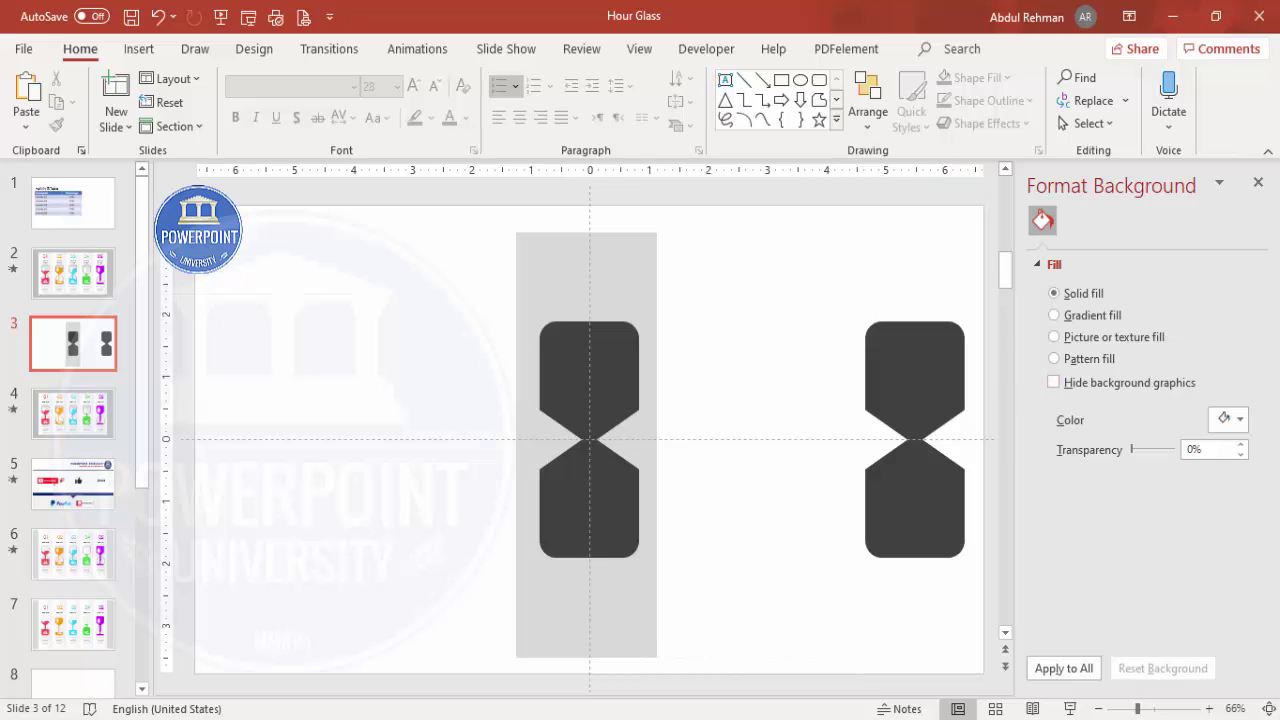
left_click(1239, 419)
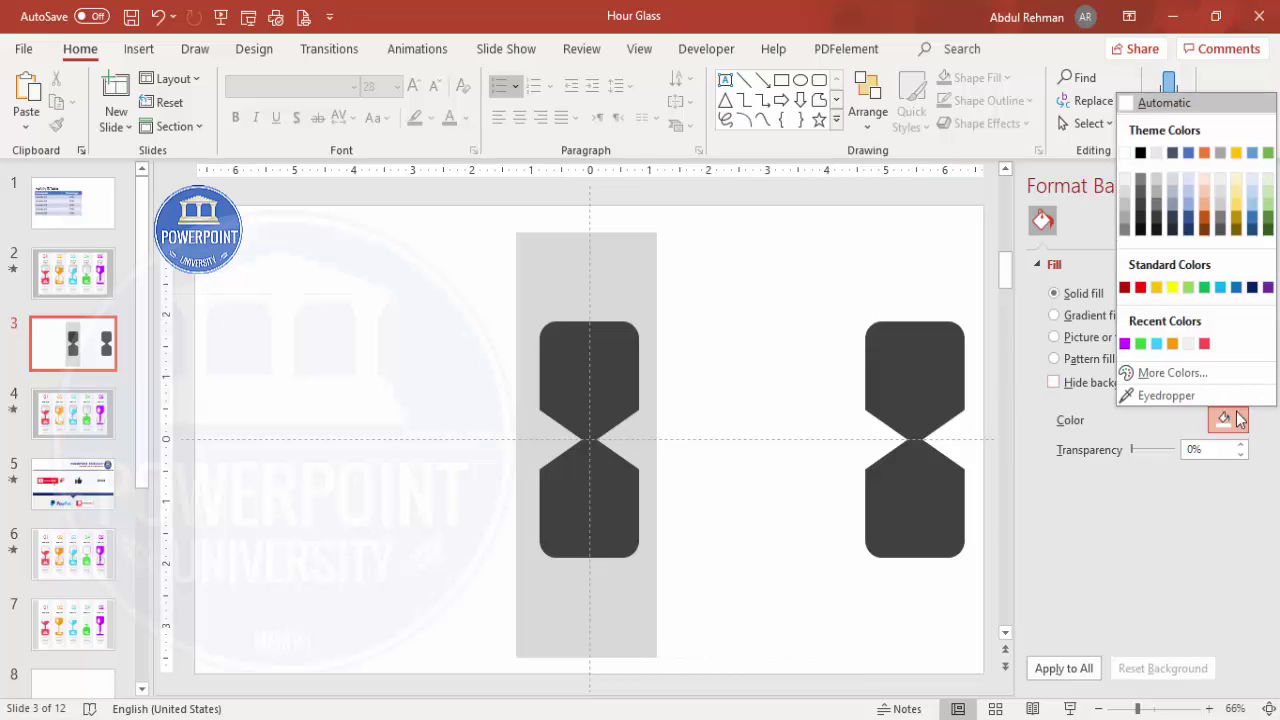
left_click(1124, 218)
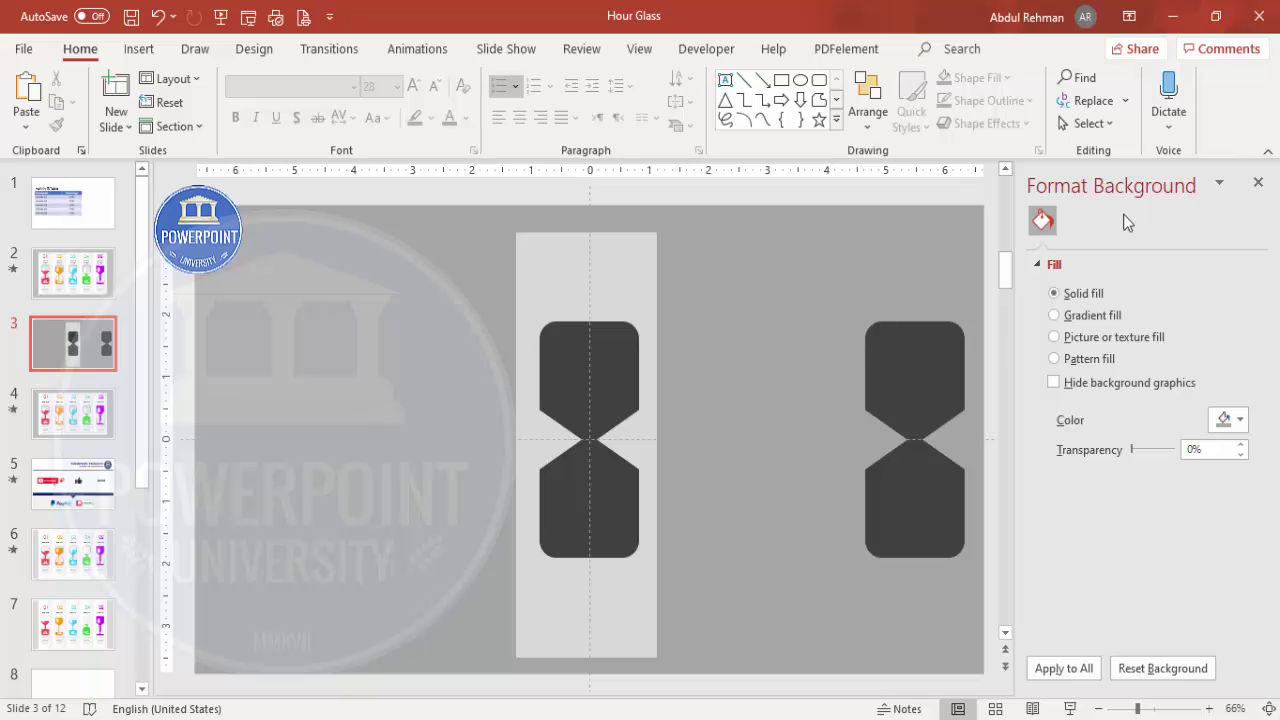
left_click(1222, 419)
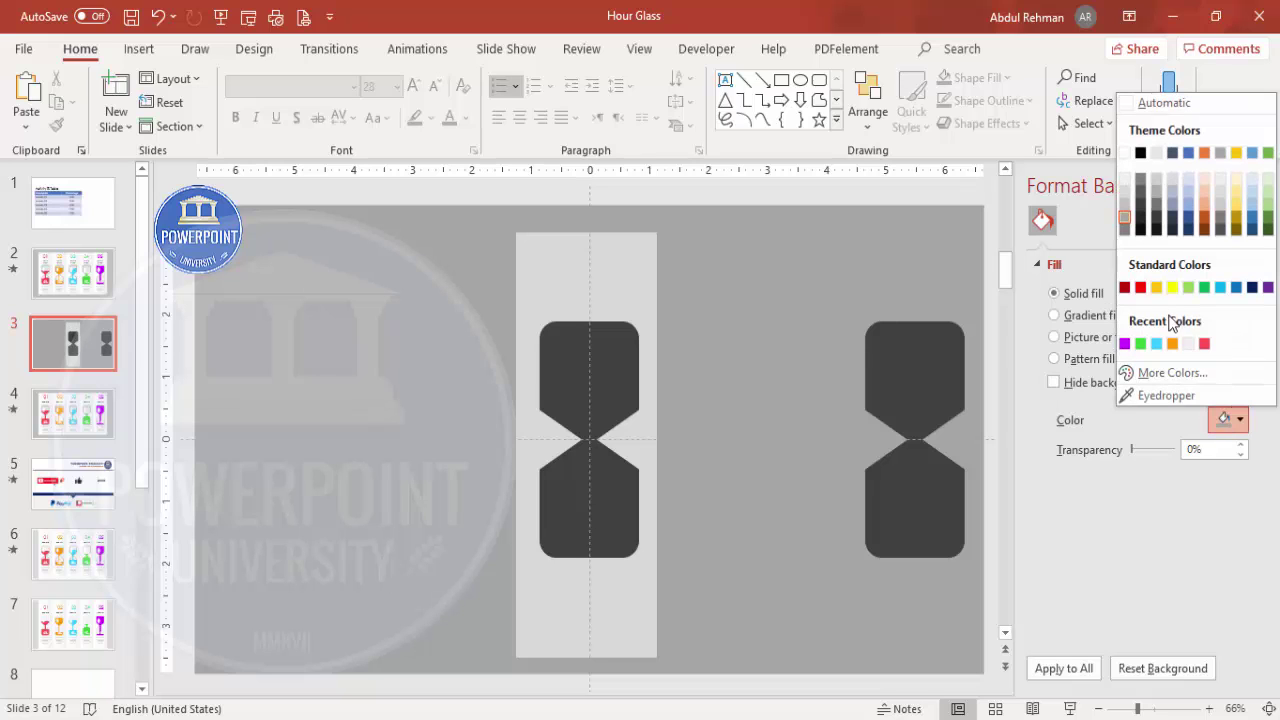
left_click(1125, 212)
- Fill the tall light grey rectangle behind the central hourglass with white
left_click(612, 265)
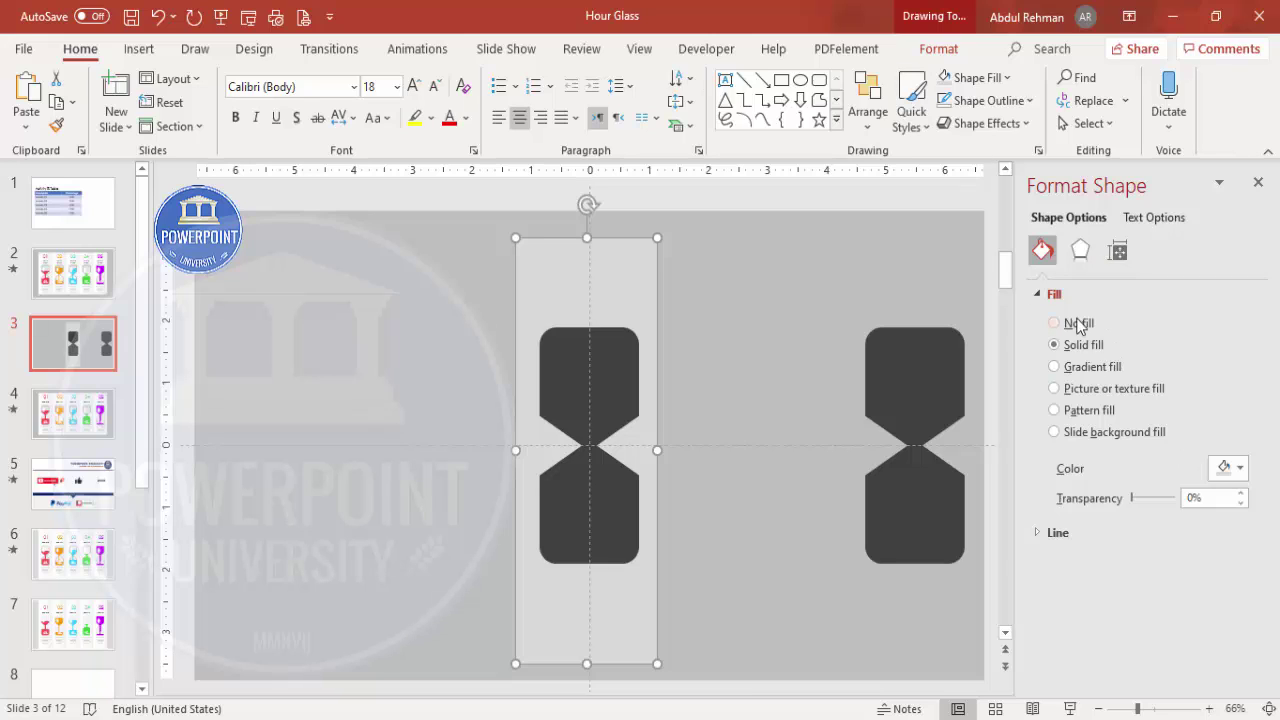
left_click(1230, 467)
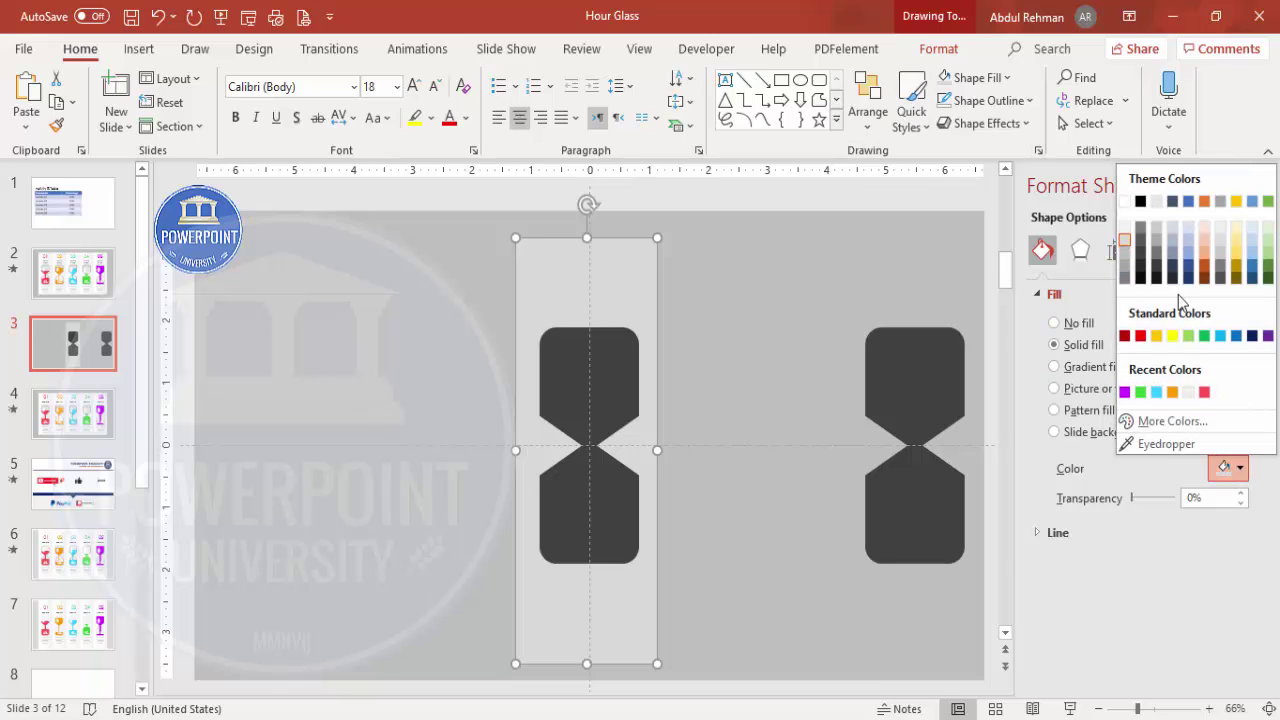
left_click(1124, 201)
left_click(743, 335)
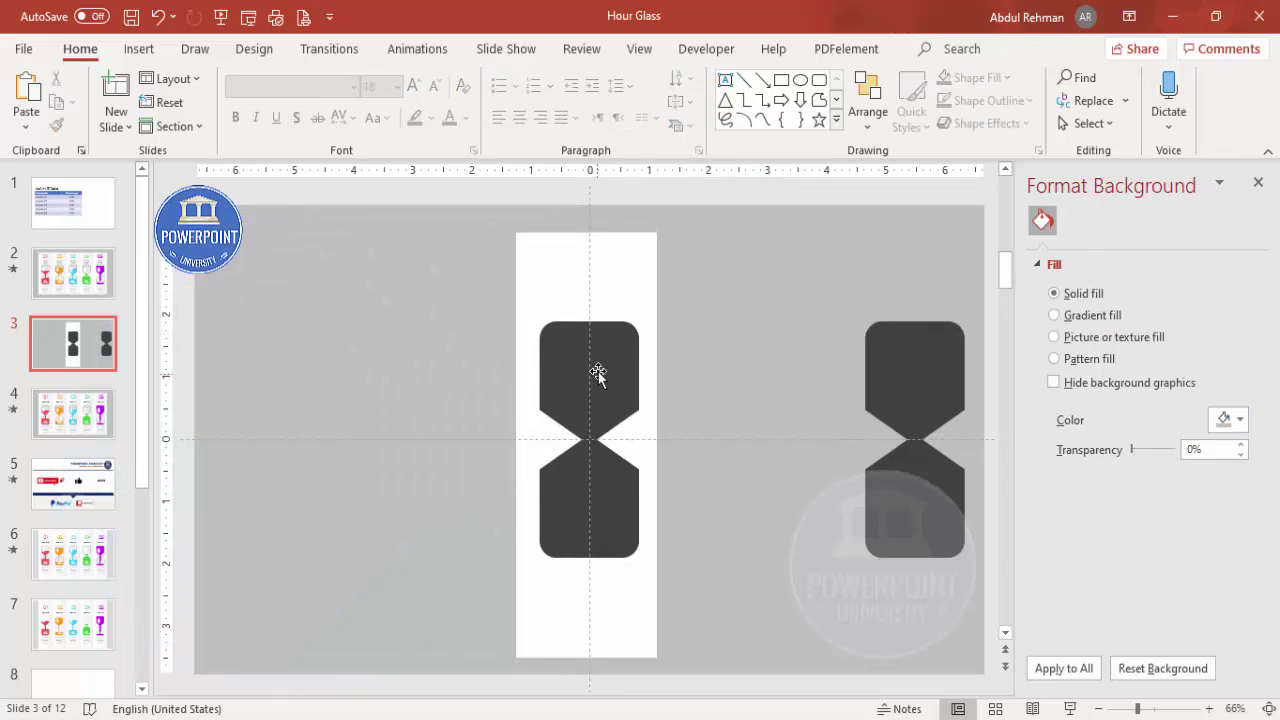
- Subtract the central hourglass from the tall white panel to leave an hourglass-shaped cutout
left_click(620, 284)
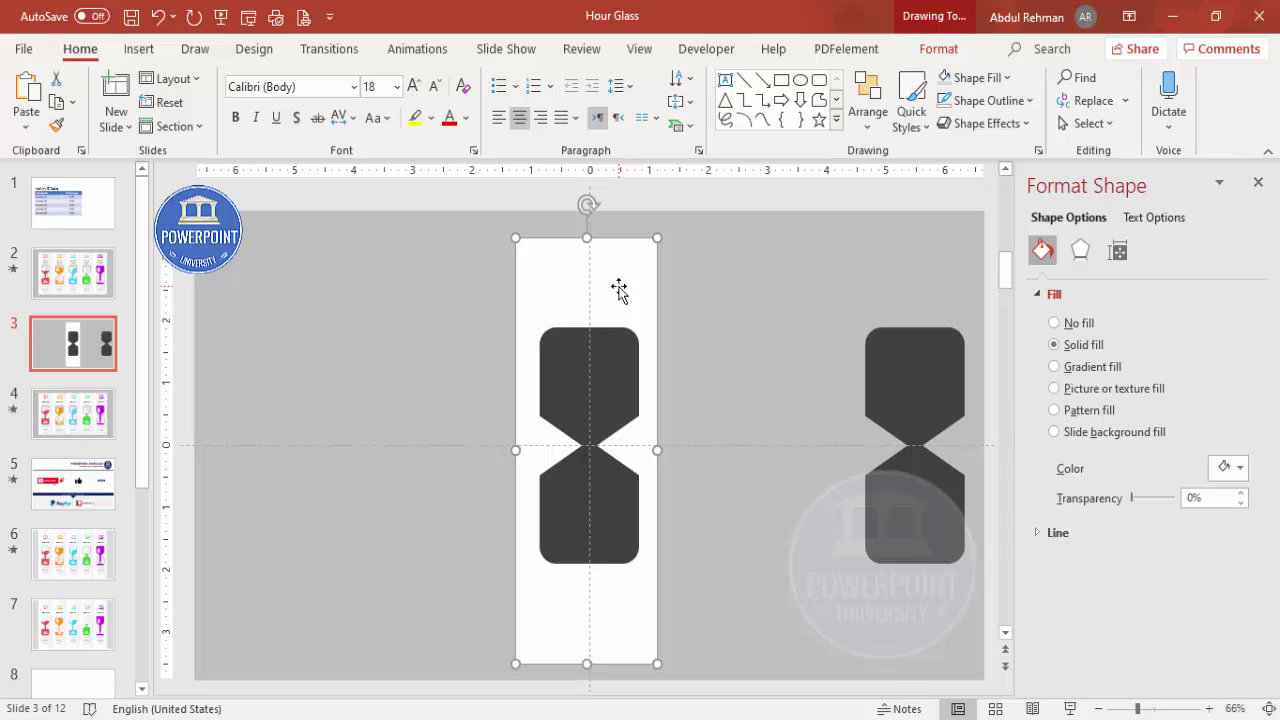
left_click(604, 360, "shift")
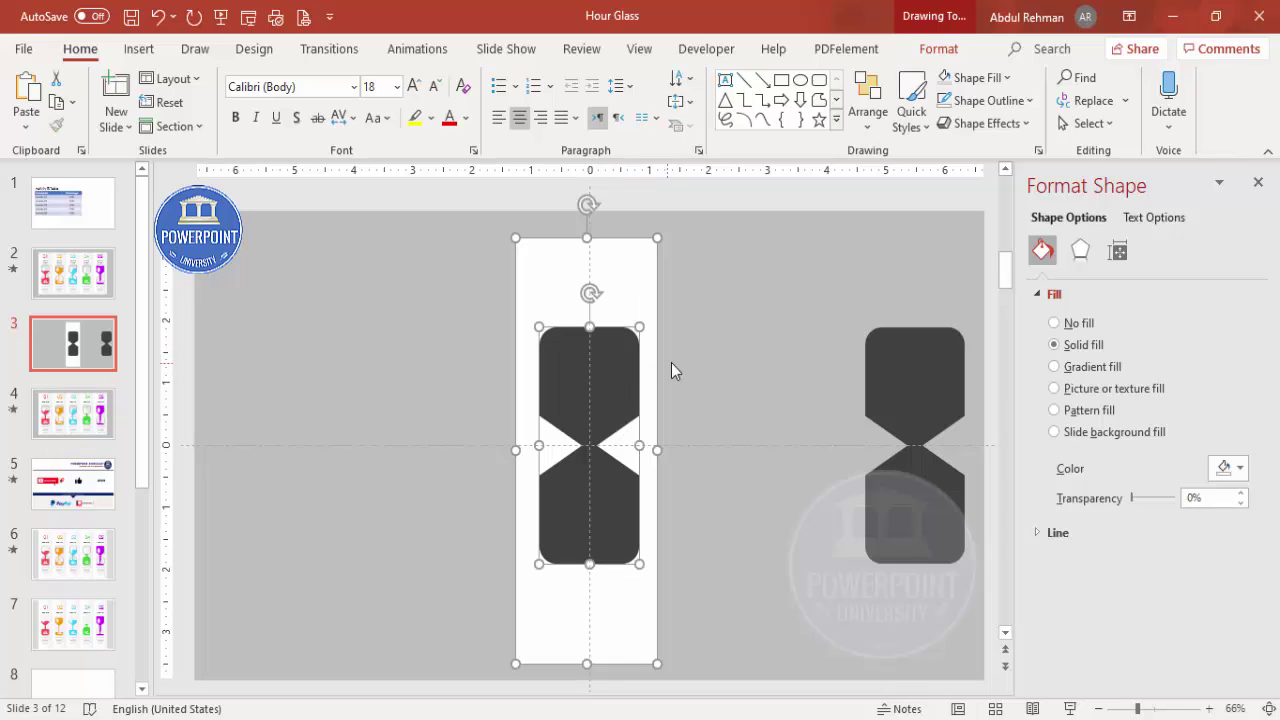
left_click(938, 48)
left_click(234, 124)
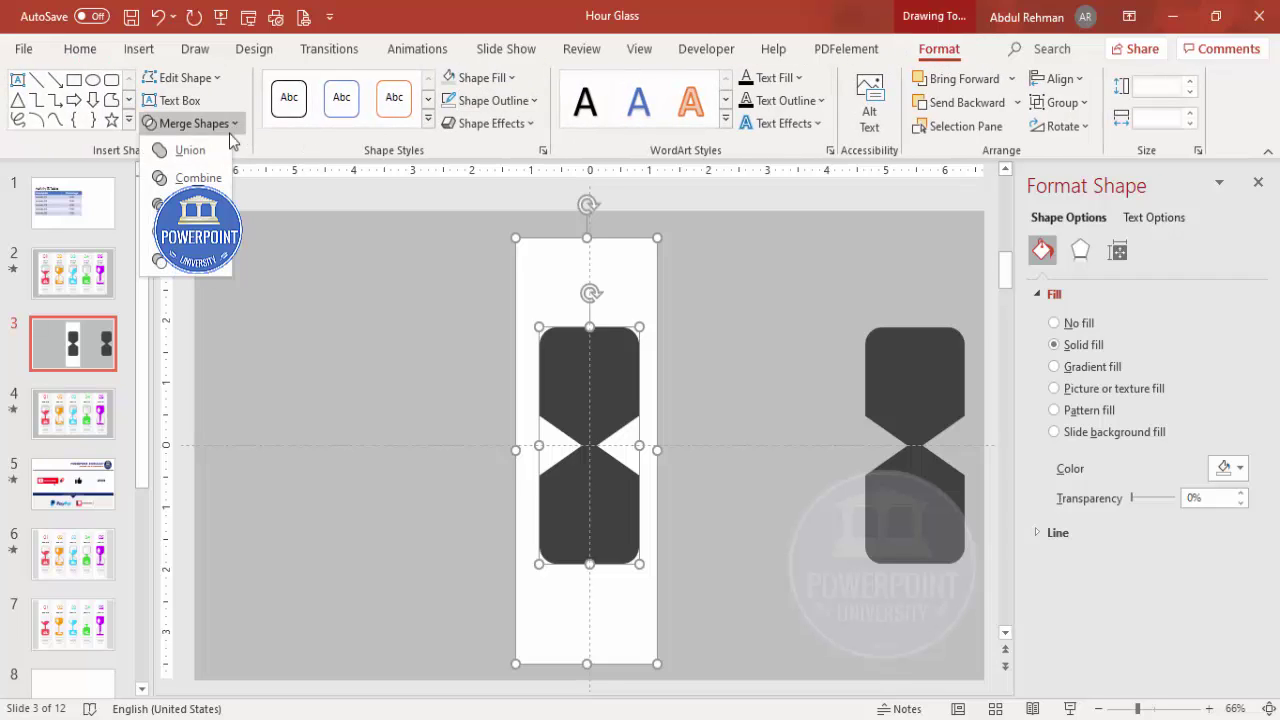
left_click(202, 272)
- Align the white cutout panel to the horizontal center and vertical middle of the slide
mouse_move(563, 277)
left_mouse_down()
mouse_move(204, 277)
mouse_move(700, 277)
mouse_move(676, 286)
mouse_move(849, 311)
mouse_move(791, 291)
mouse_move(546, 284)
left_mouse_up()
left_click(1060, 78)
left_click(1070, 130)
left_click(1060, 78)
left_click(1085, 220)
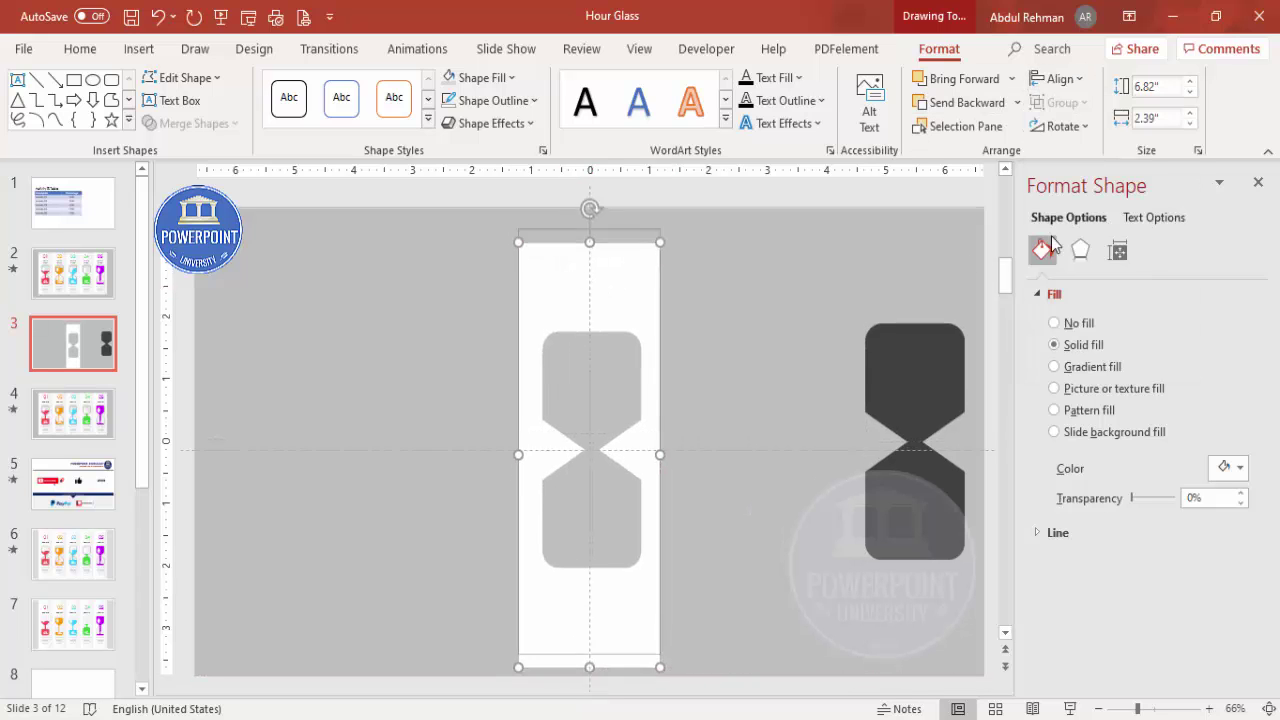
left_click(485, 407)
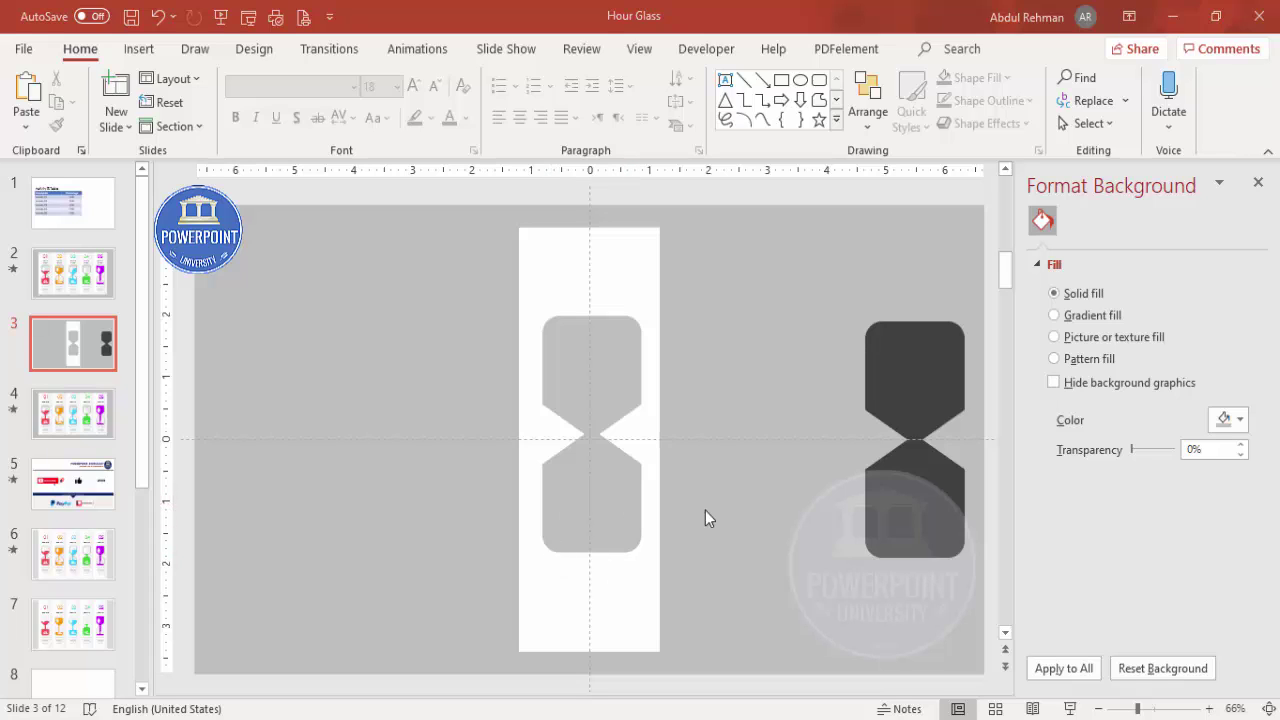
- Draw a rectangle about 1.4" high by 2.11" wide over the lower bulb of the hourglass cutout
left_click(136, 52)
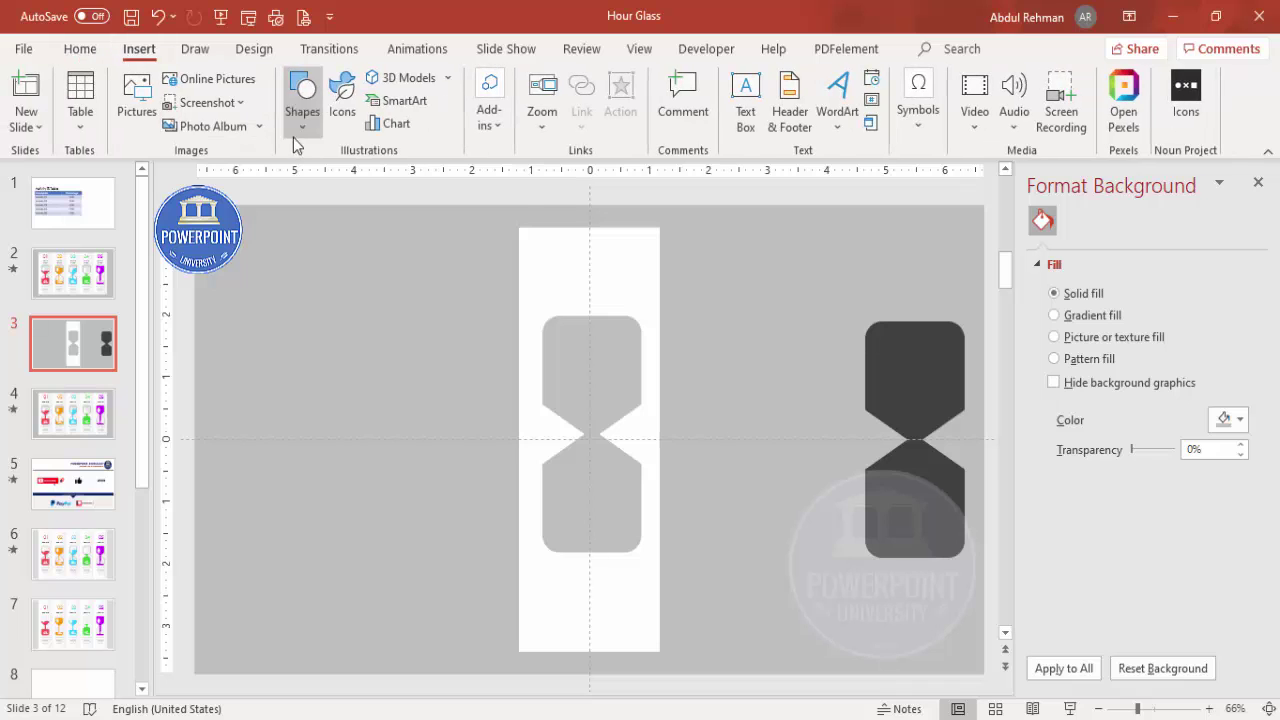
left_click(296, 120)
left_click(294, 315)
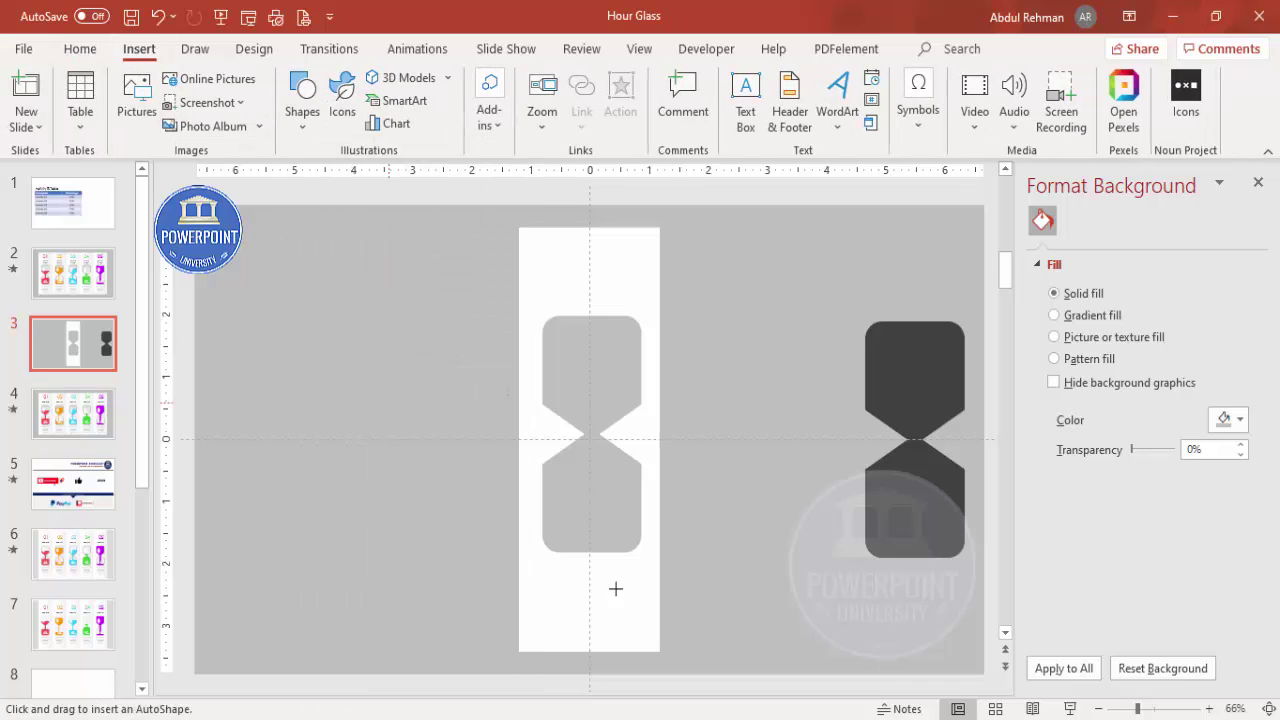
left_click_drag(528, 483, 652, 570)
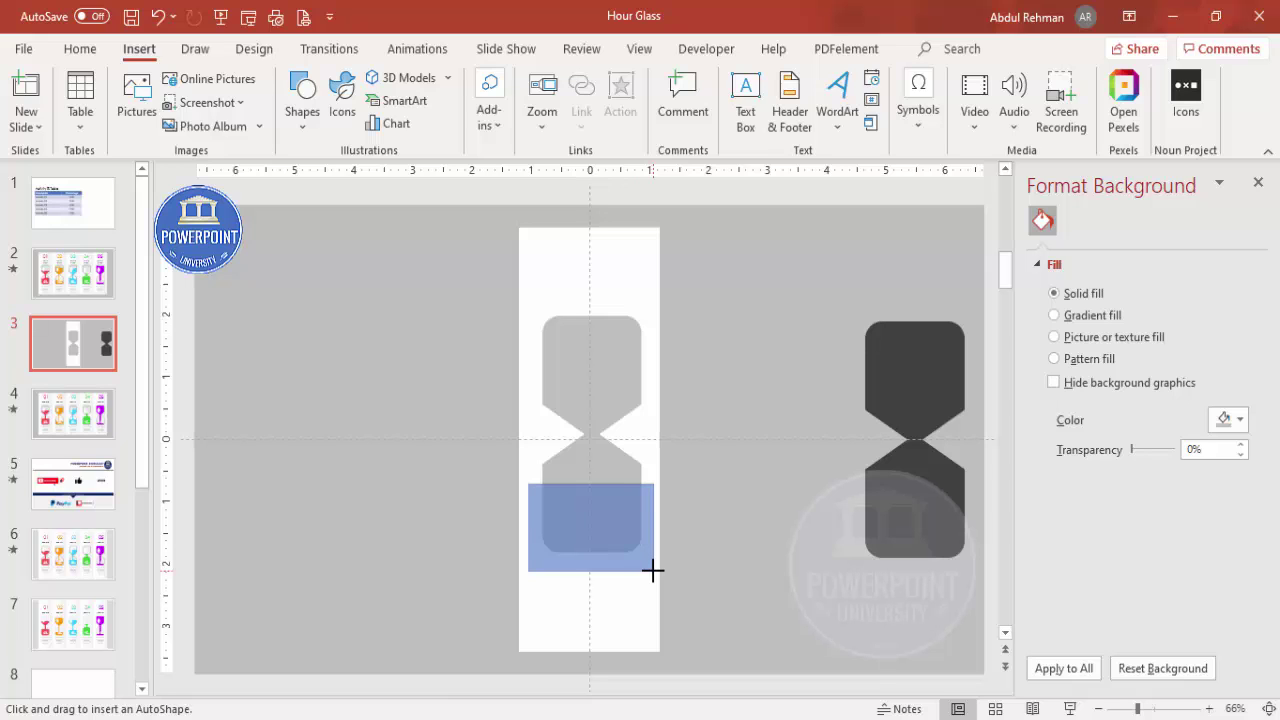
left_click_drag(652, 570, 652, 570)
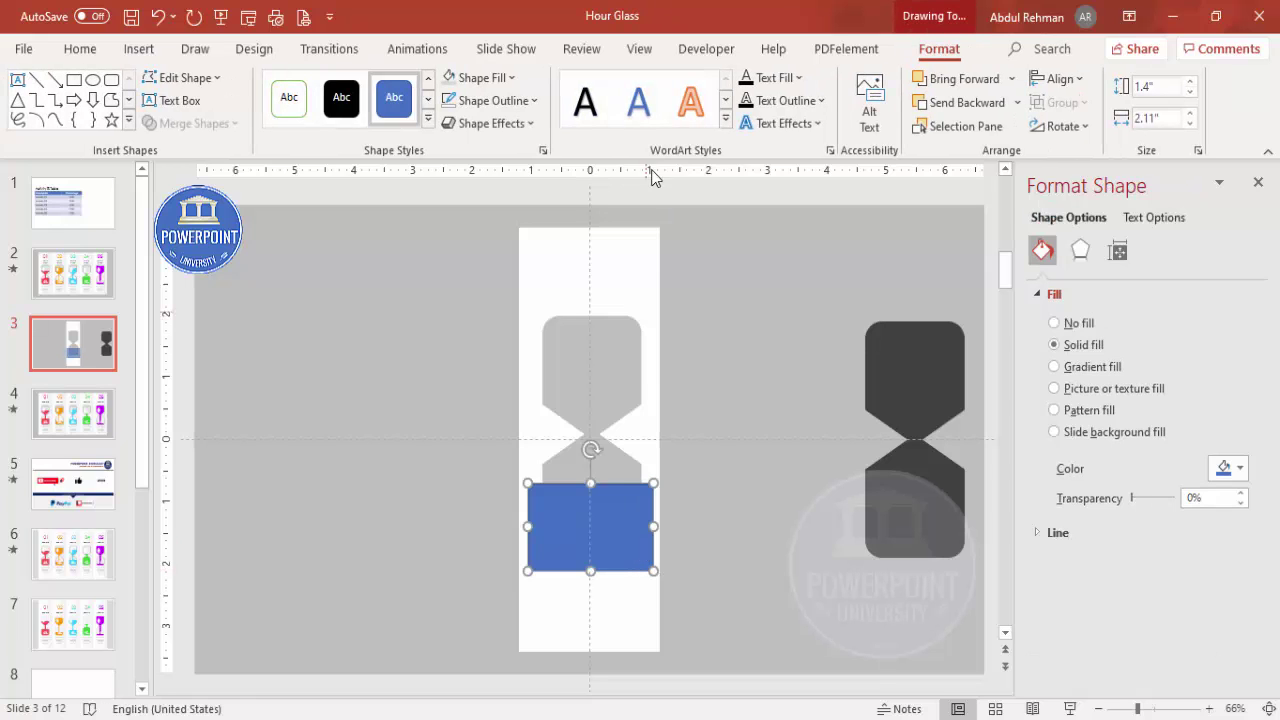
- Remove the outline of the rectangle over the lower bulb and fill it with red
left_click(531, 100)
left_click(527, 375)
left_click(474, 78)
left_click(464, 263)
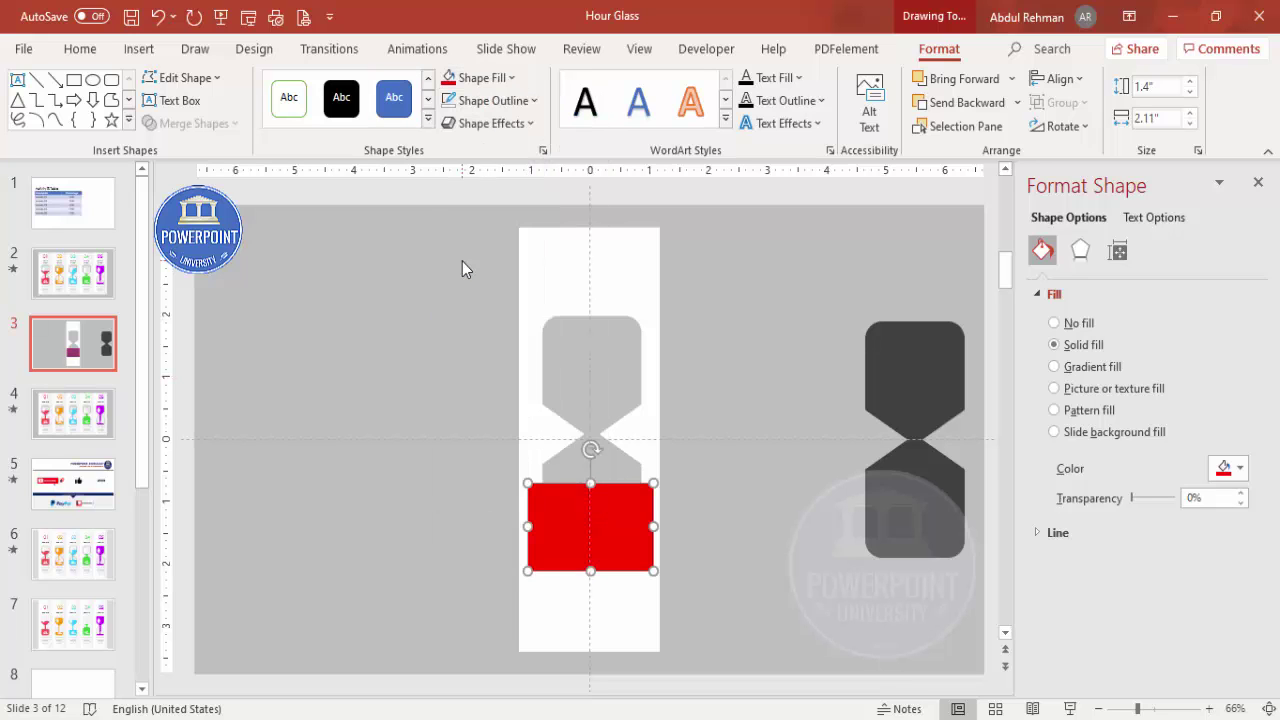
- Send the red rectangle to the back so it sits behind the white cutout panel
left_click(1016, 103)
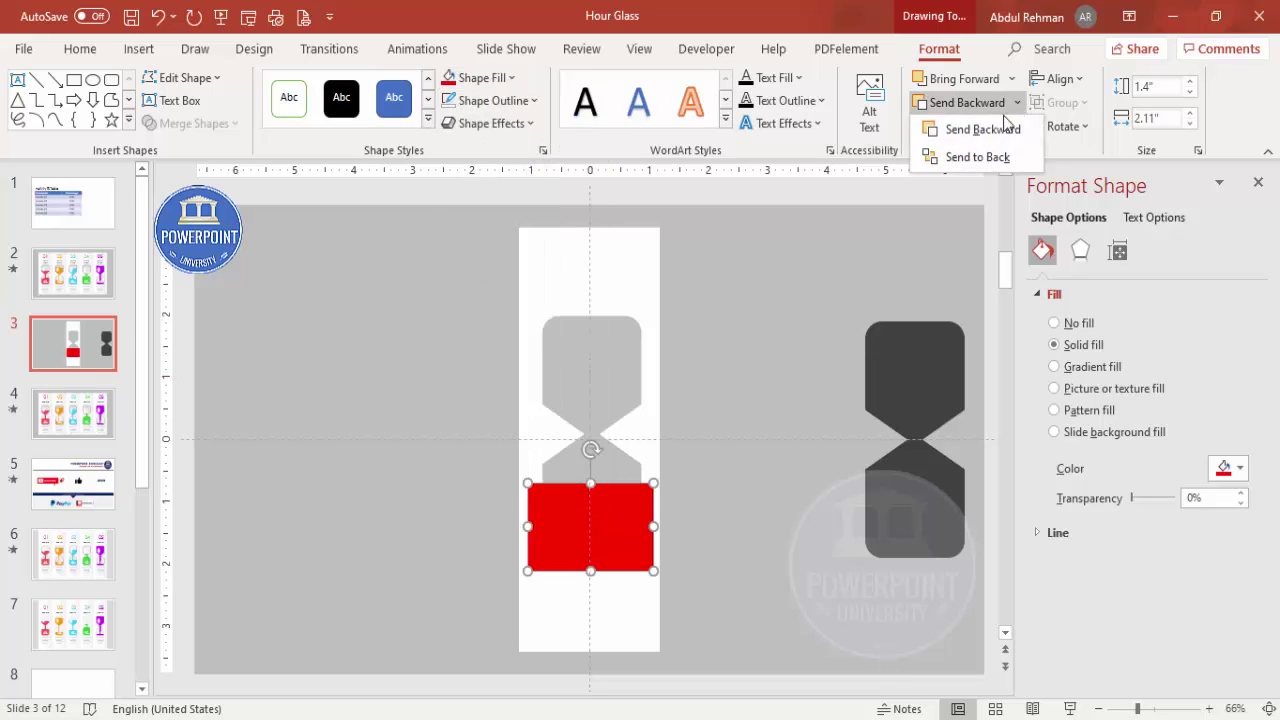
left_click(975, 157)
left_click(778, 346)
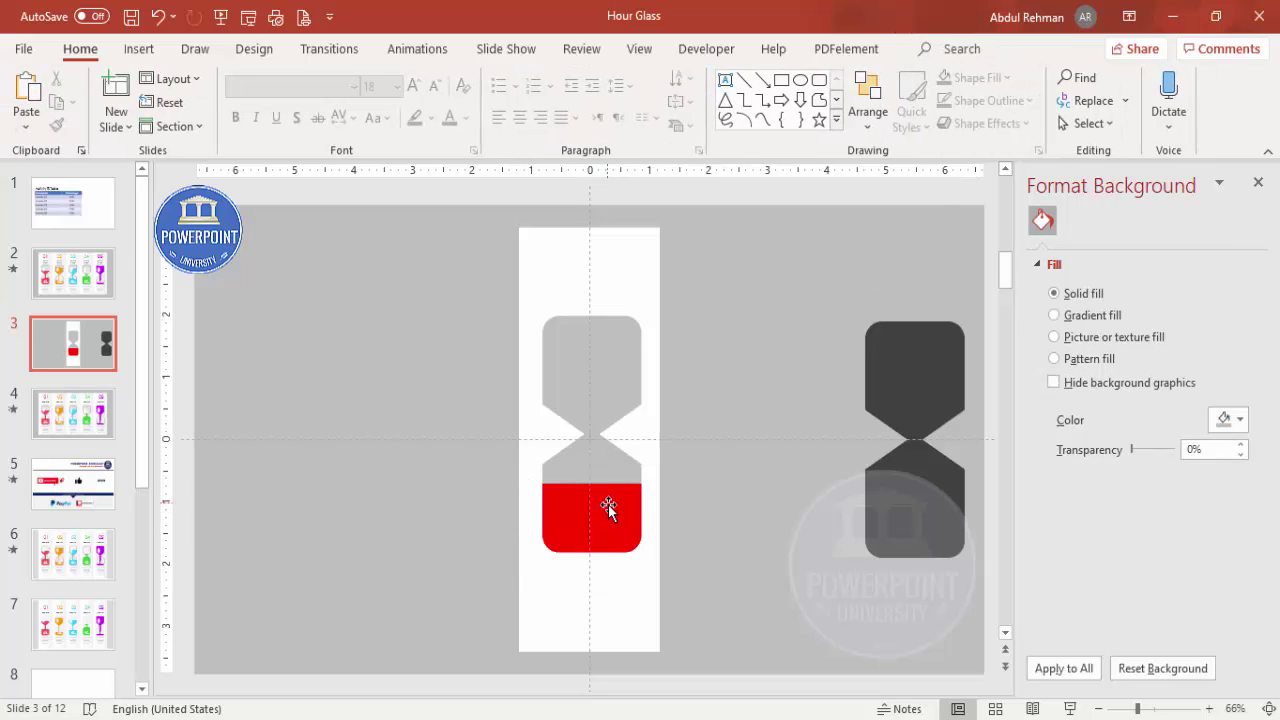
- Lower the top edge of the red rectangle in the lower bulb, making it about 1.32" high
left_click(604, 522)
mouse_move(589, 481)
left_mouse_down()
mouse_move(590, 522)
mouse_move(583, 477)
mouse_move(591, 506)
mouse_move(591, 488)
left_mouse_up()
left_click(696, 491)
- Duplicate the red rectangle, place the copy over the upper bulb, and send it to the back
left_click(621, 518)
key("ctrl+d")
left_click_drag(616, 535, 609, 386)
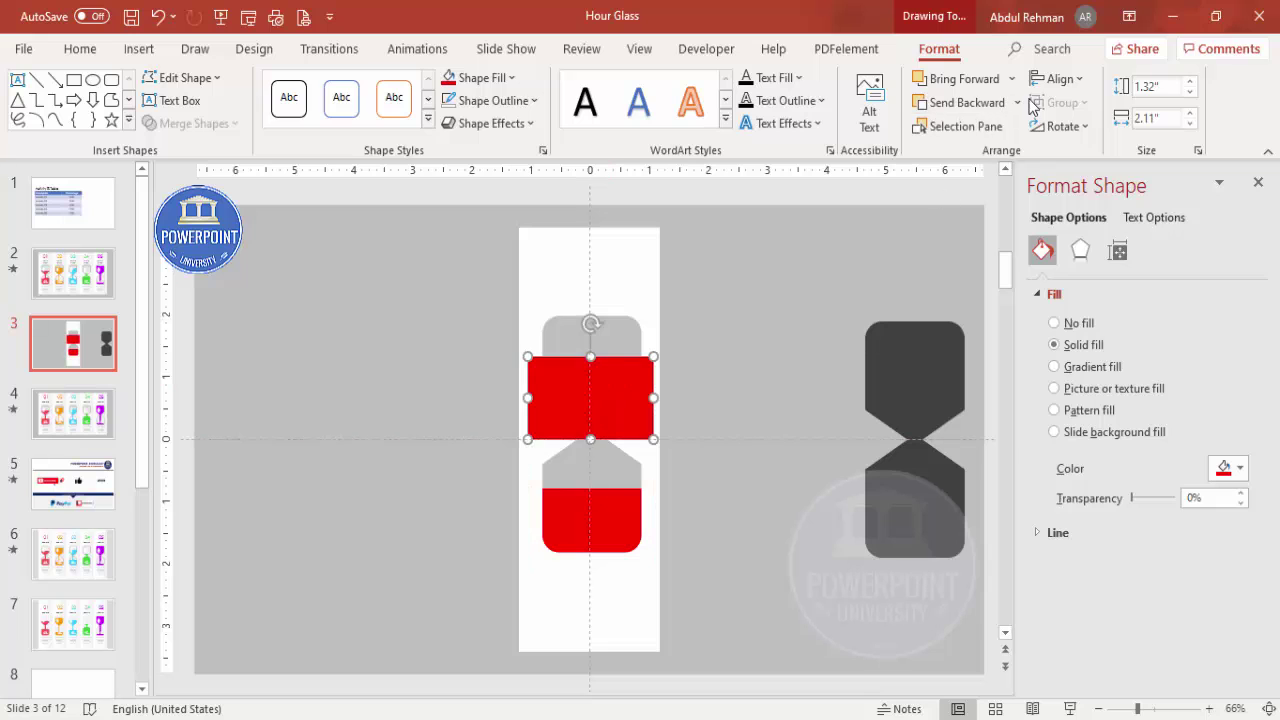
left_click(1017, 102)
left_click(978, 157)
left_click(846, 290)
left_click(640, 371)
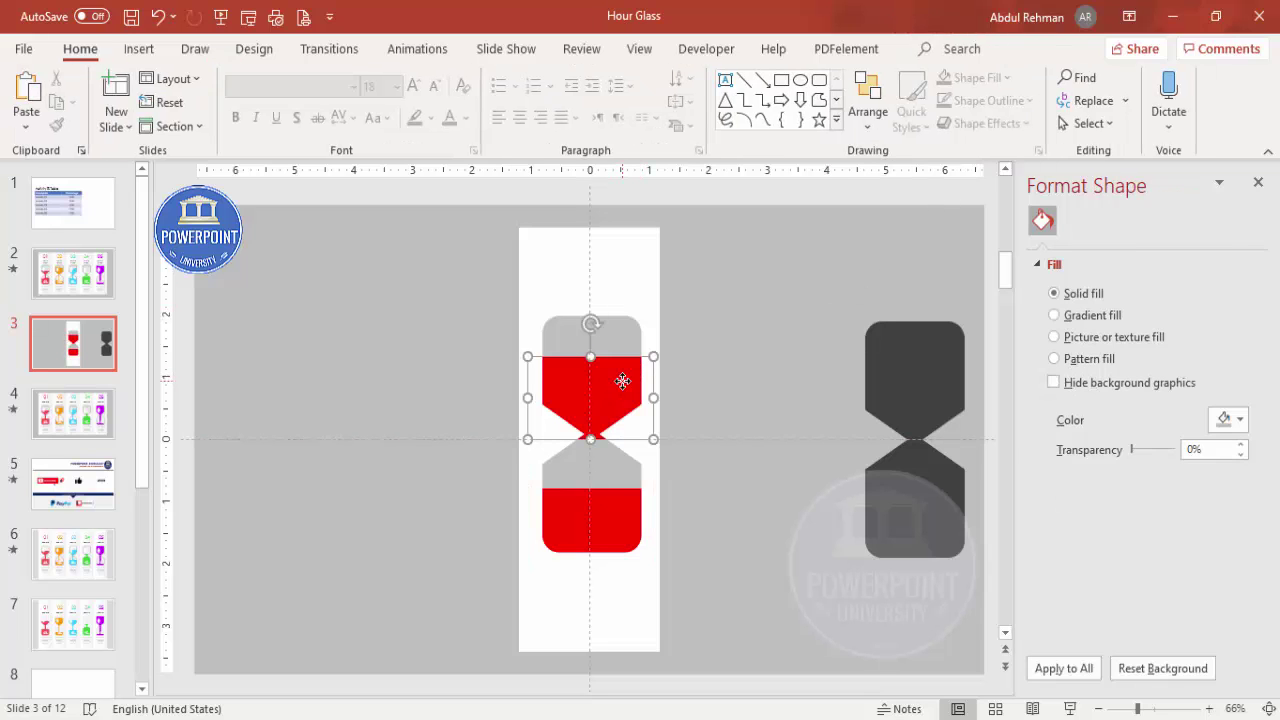
- Select the white panel with both red rectangles and shift them together slightly downward
left_click(613, 323)
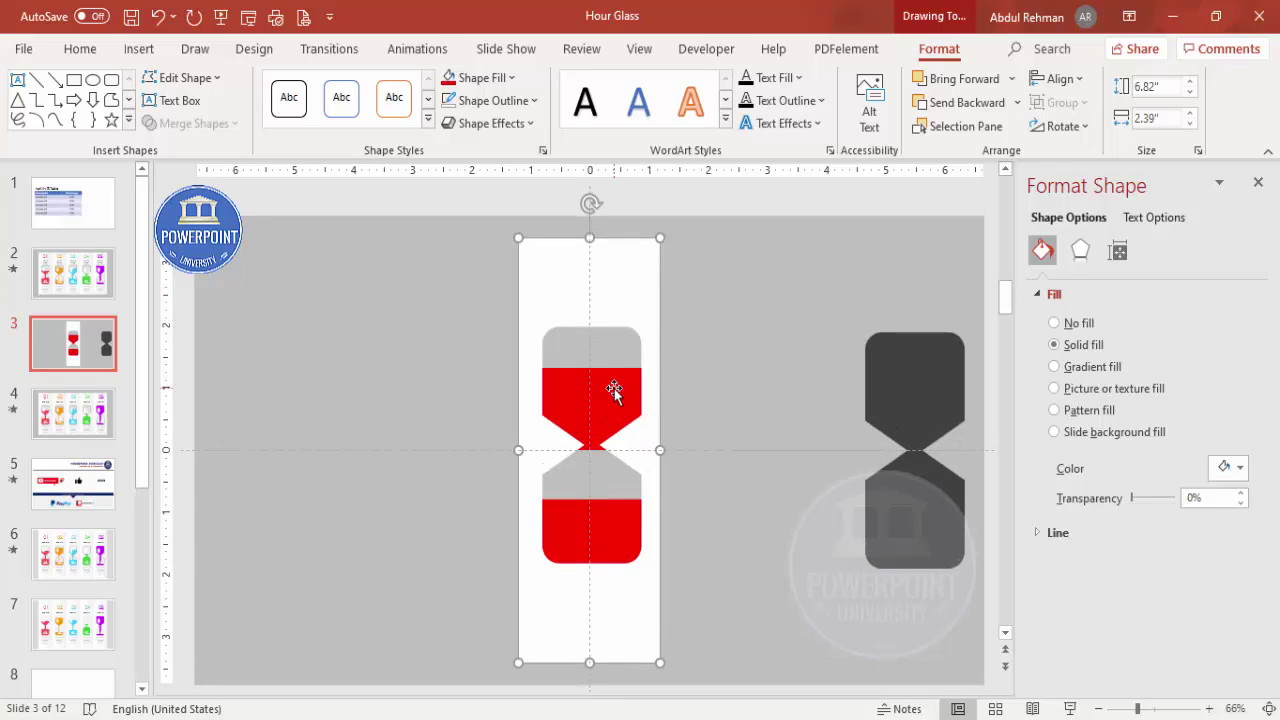
left_click(613, 390, "shift")
left_click(603, 492, "shift")
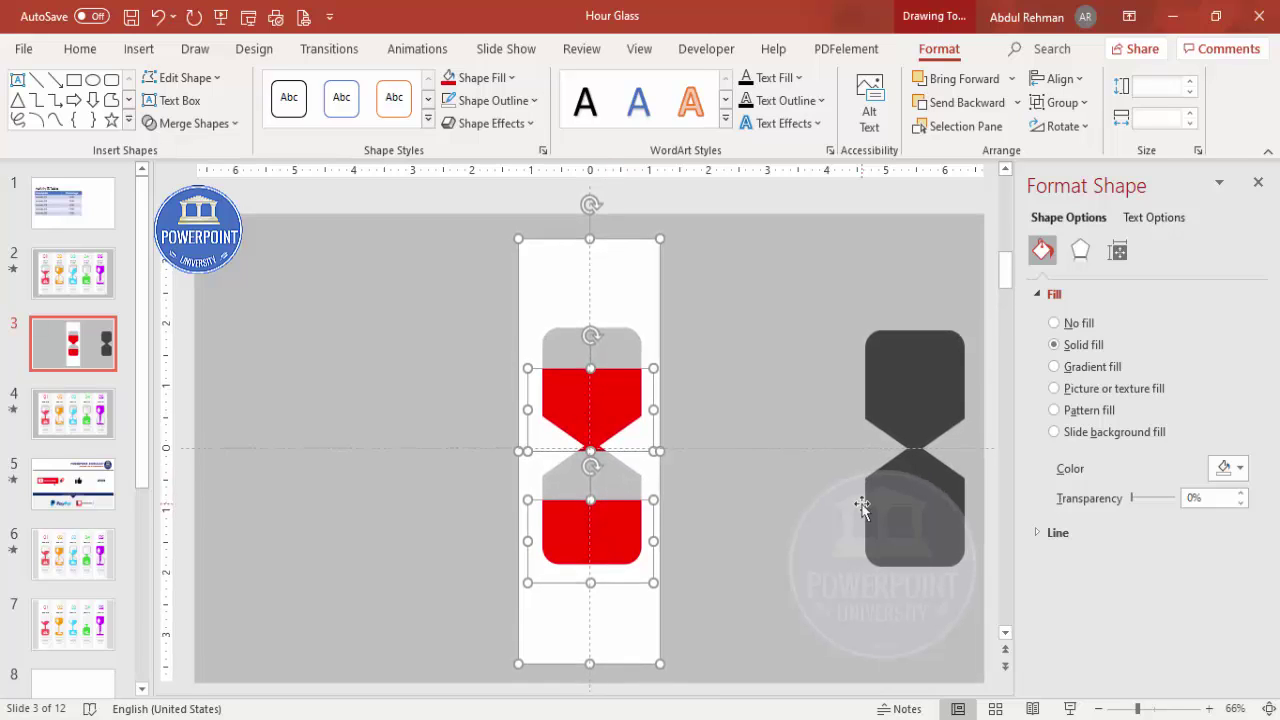
left_click(665, 475)
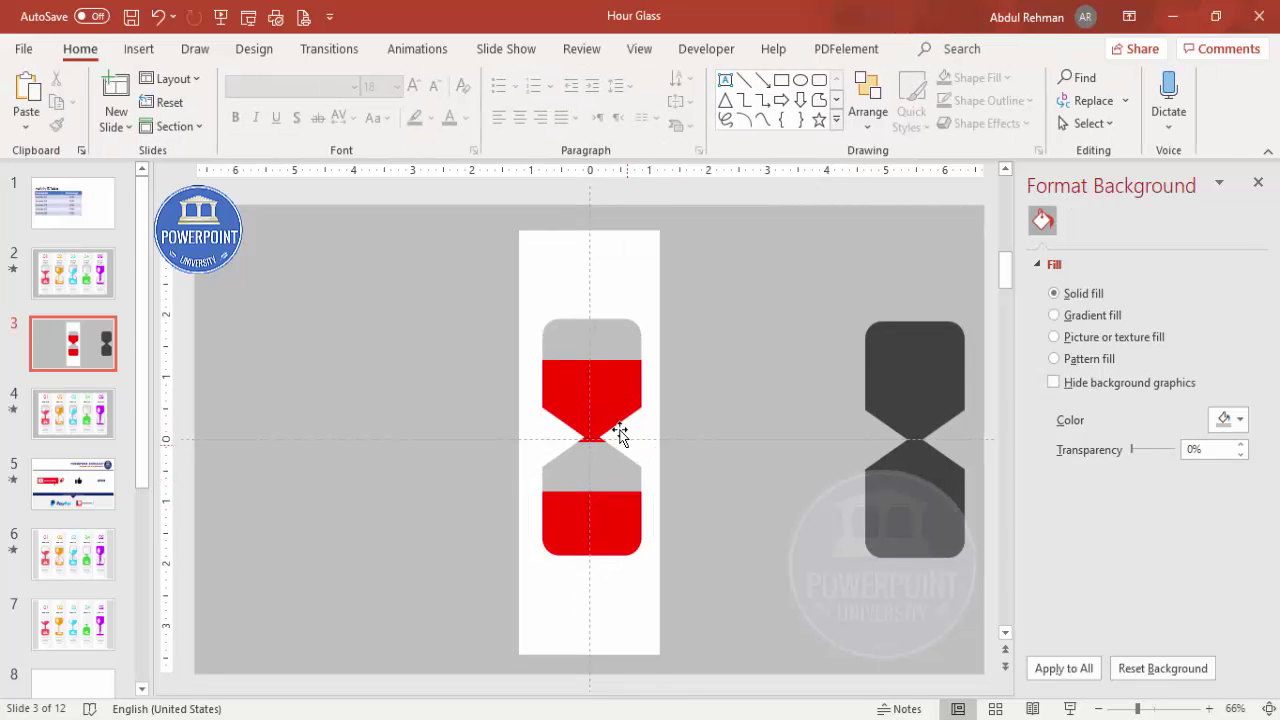
- Move the upper red rectangle up slightly so its lower edge meets the hourglass neck
left_click(600, 408)
left_click_drag(600, 408, 598, 395)
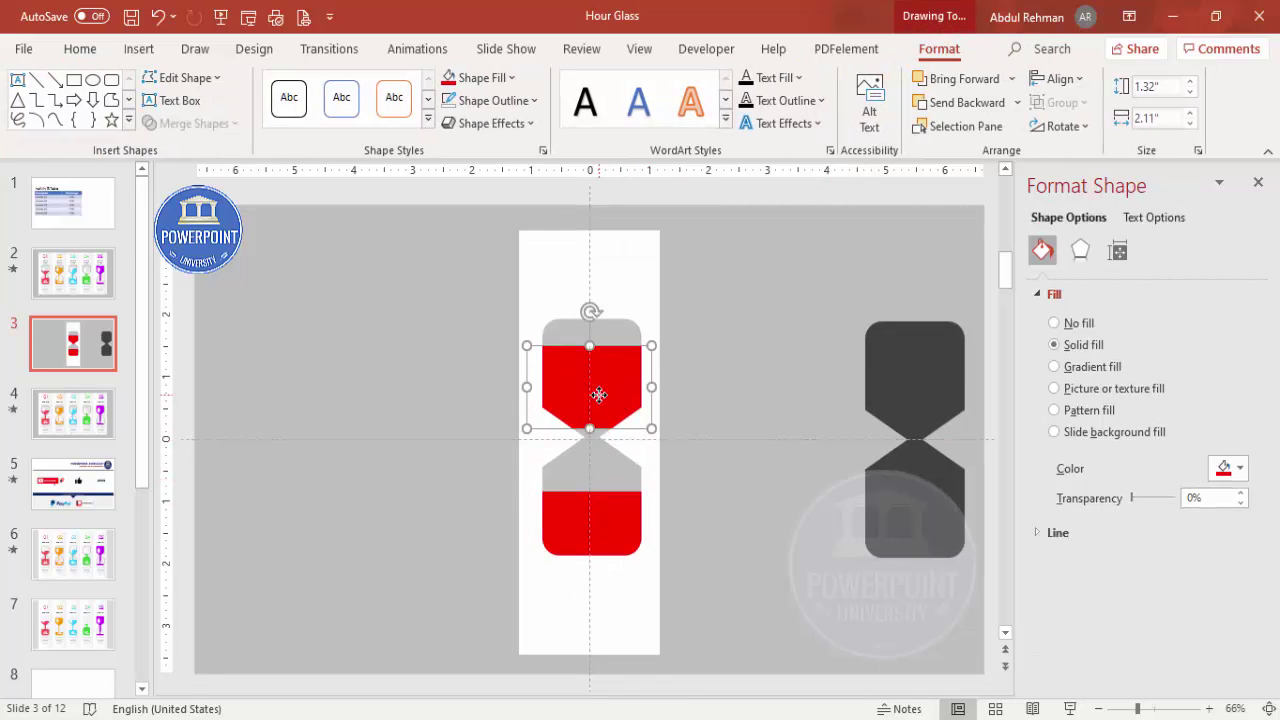
key("ctrl+z")
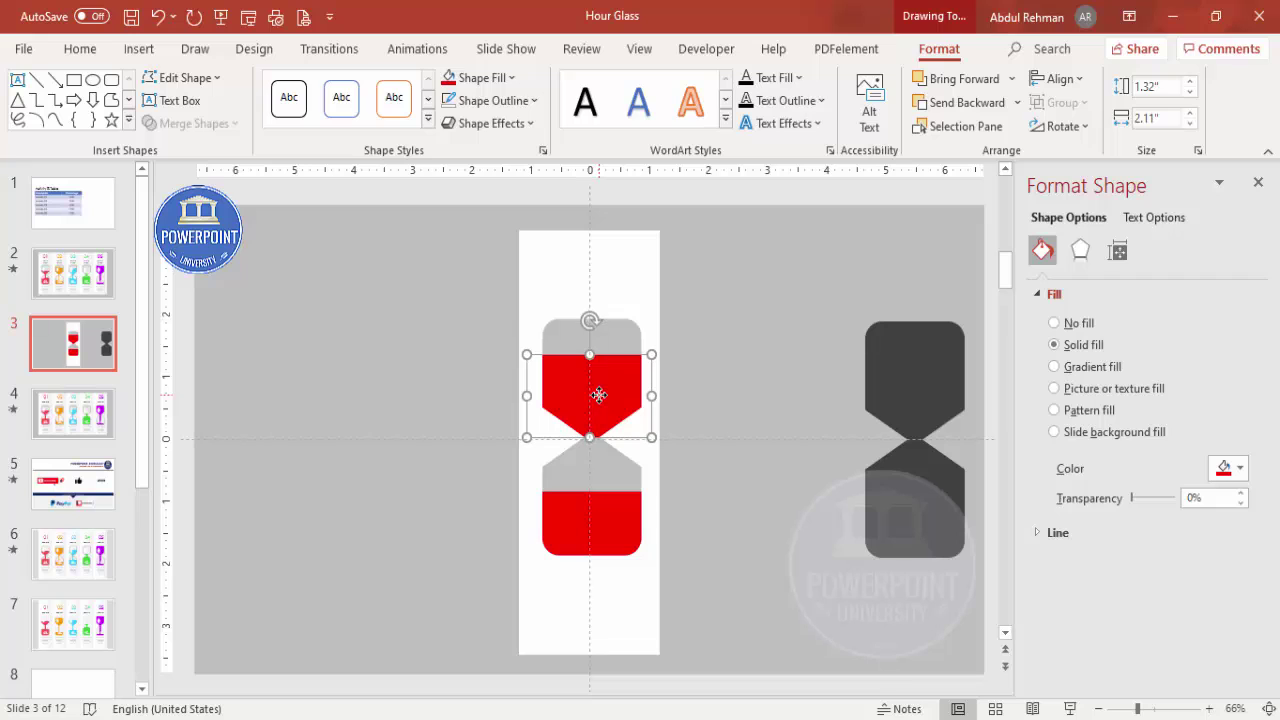
left_click(703, 425)
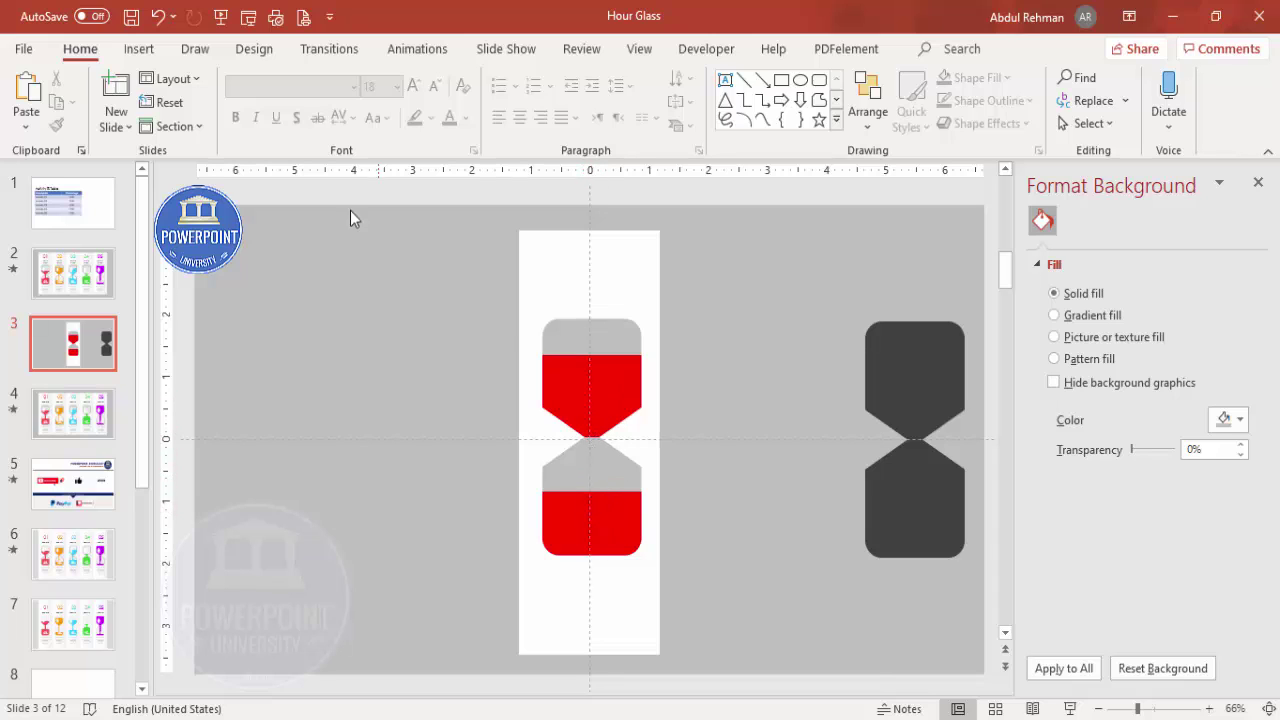
- Draw a narrow rectangle about 1.11" high by 0.25" wide from the neck down into the lower red fill
left_click(138, 49)
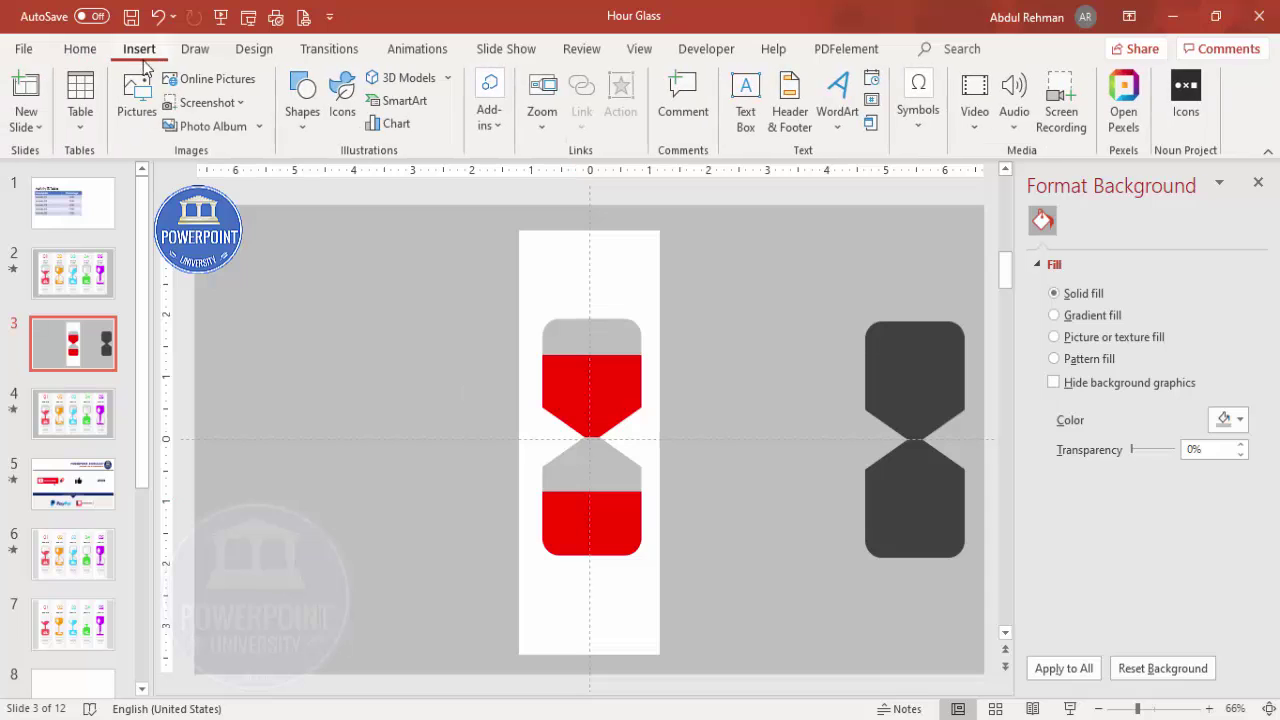
left_click(304, 127)
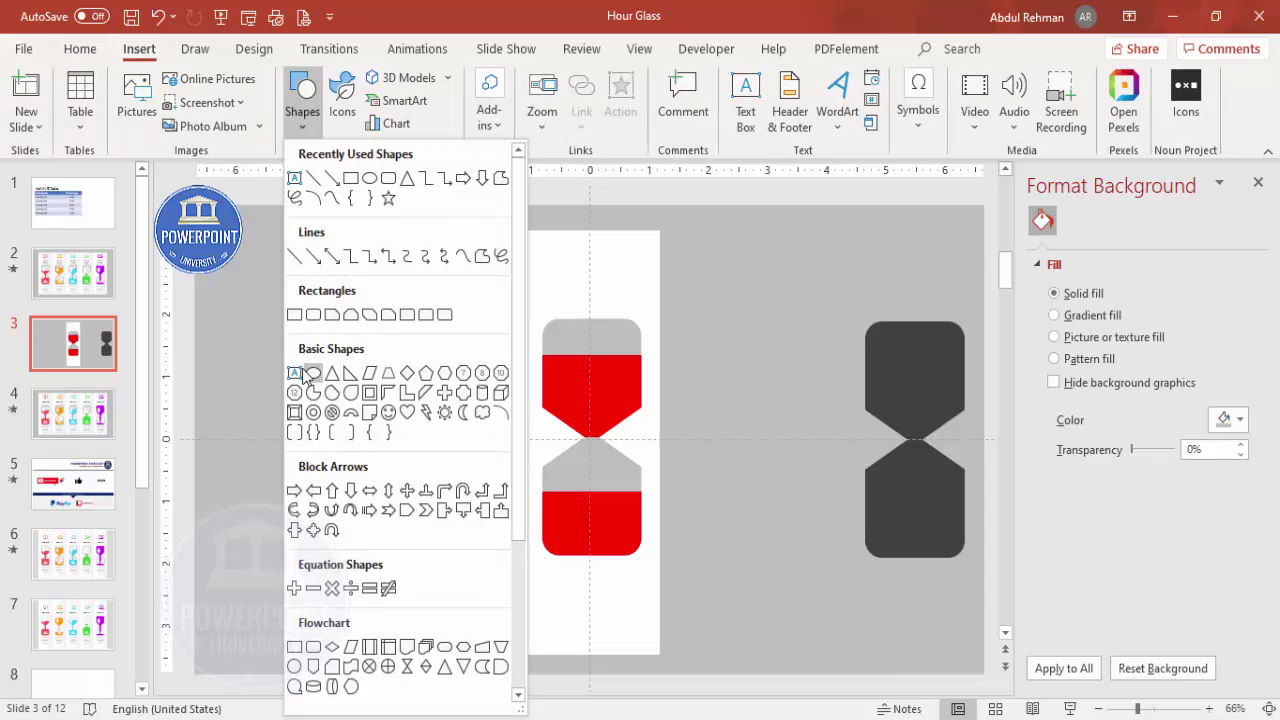
left_click(294, 314)
left_click_drag(586, 433, 605, 506)
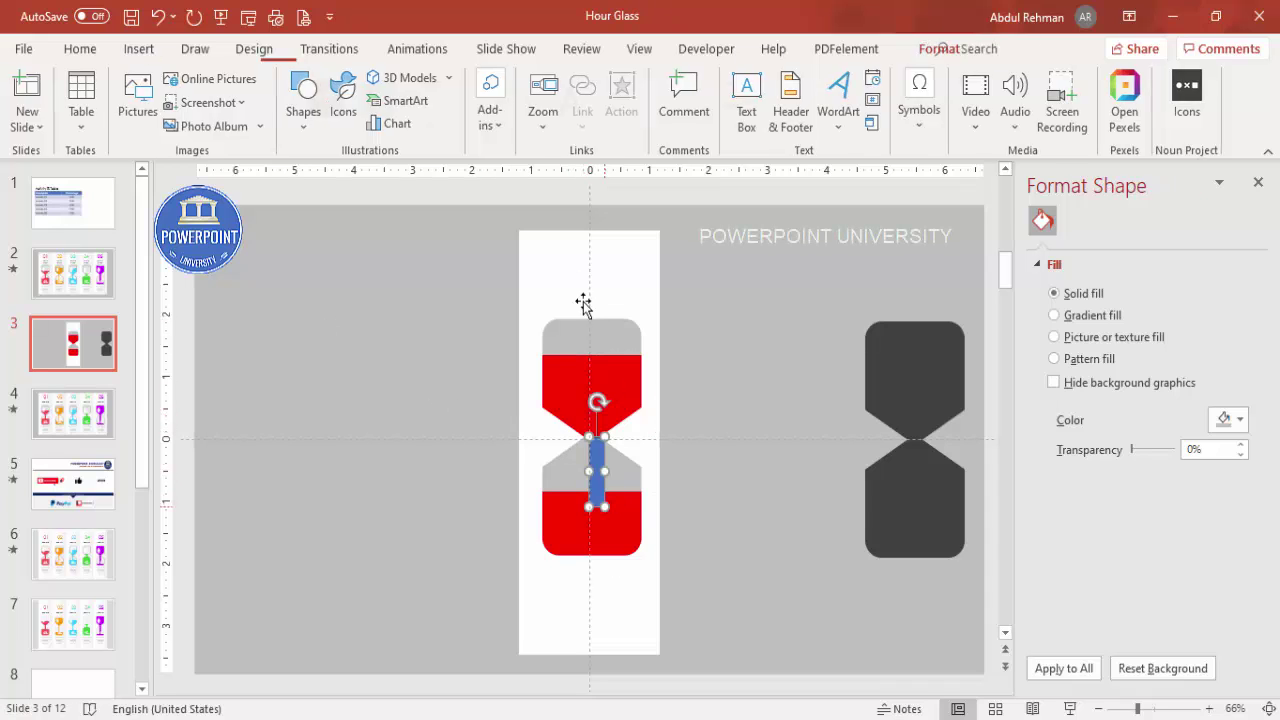
- Remove the narrow rectangle's outline and fill it with the same red
left_click(462, 107)
left_click(499, 378)
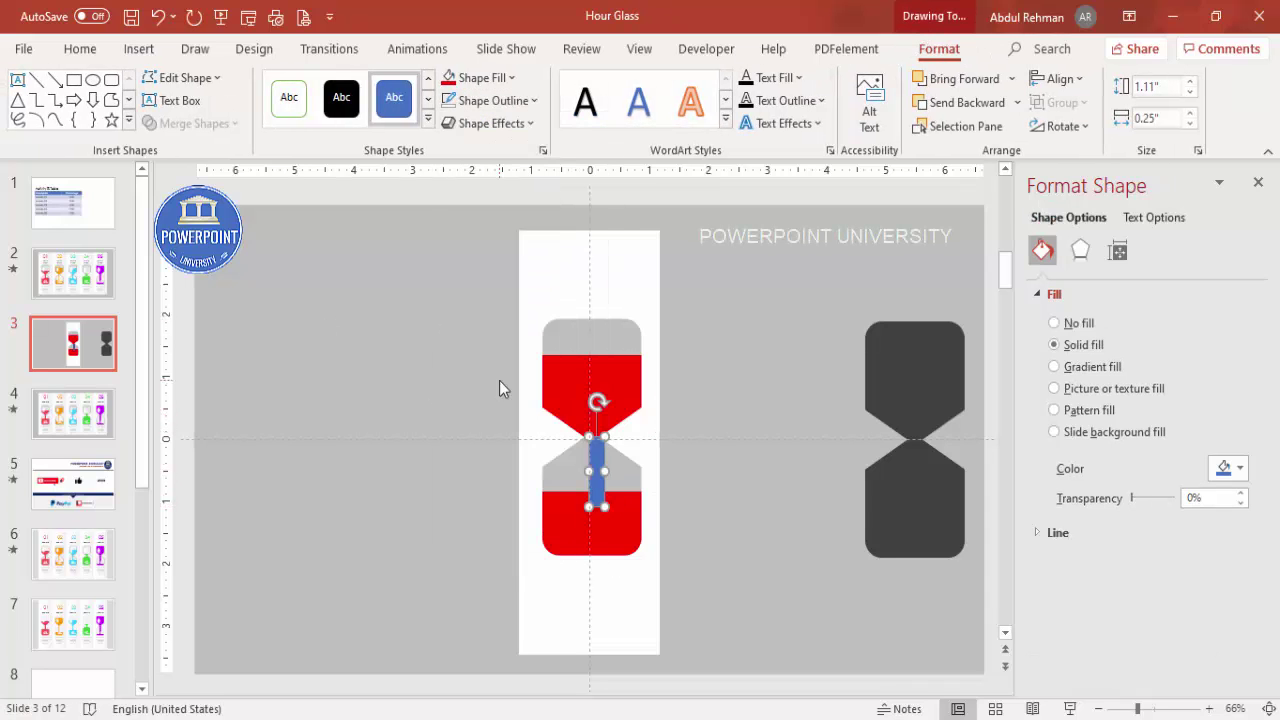
left_click(477, 77)
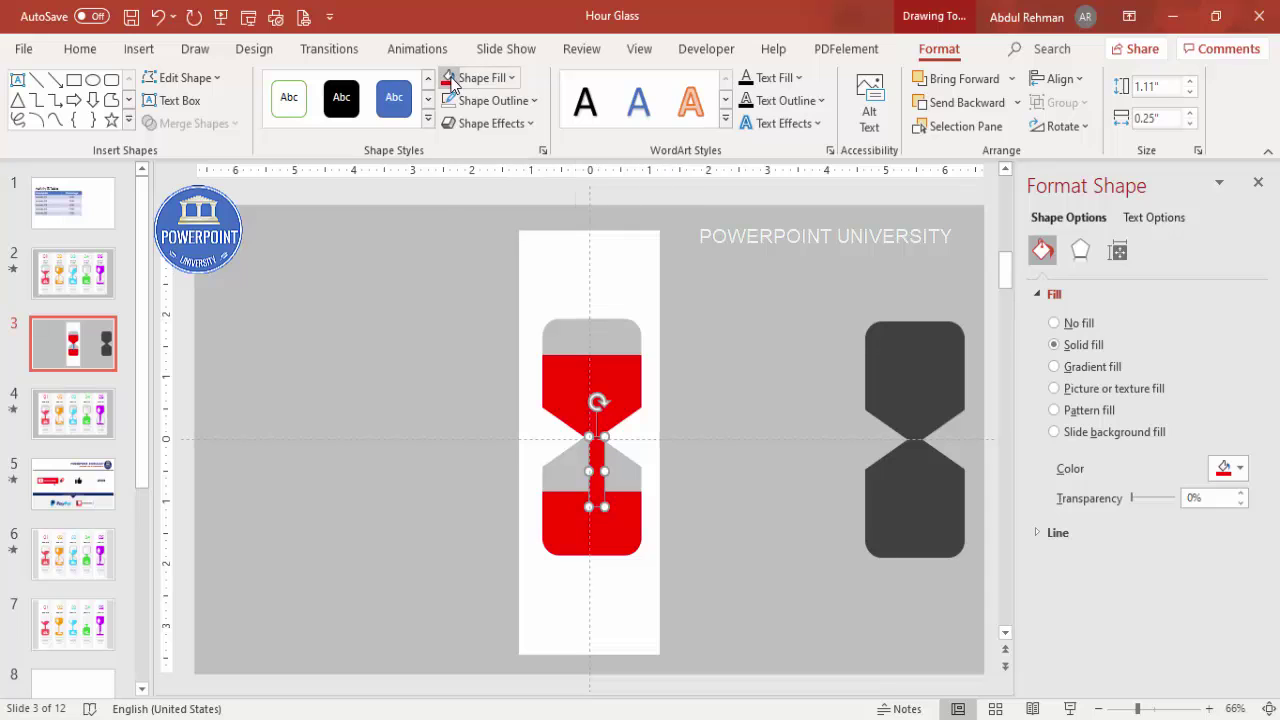
- Center the narrow red rectangle under the neck and shorten it to about 0.89" so it ends at the lower red fill
left_click(1172, 710)
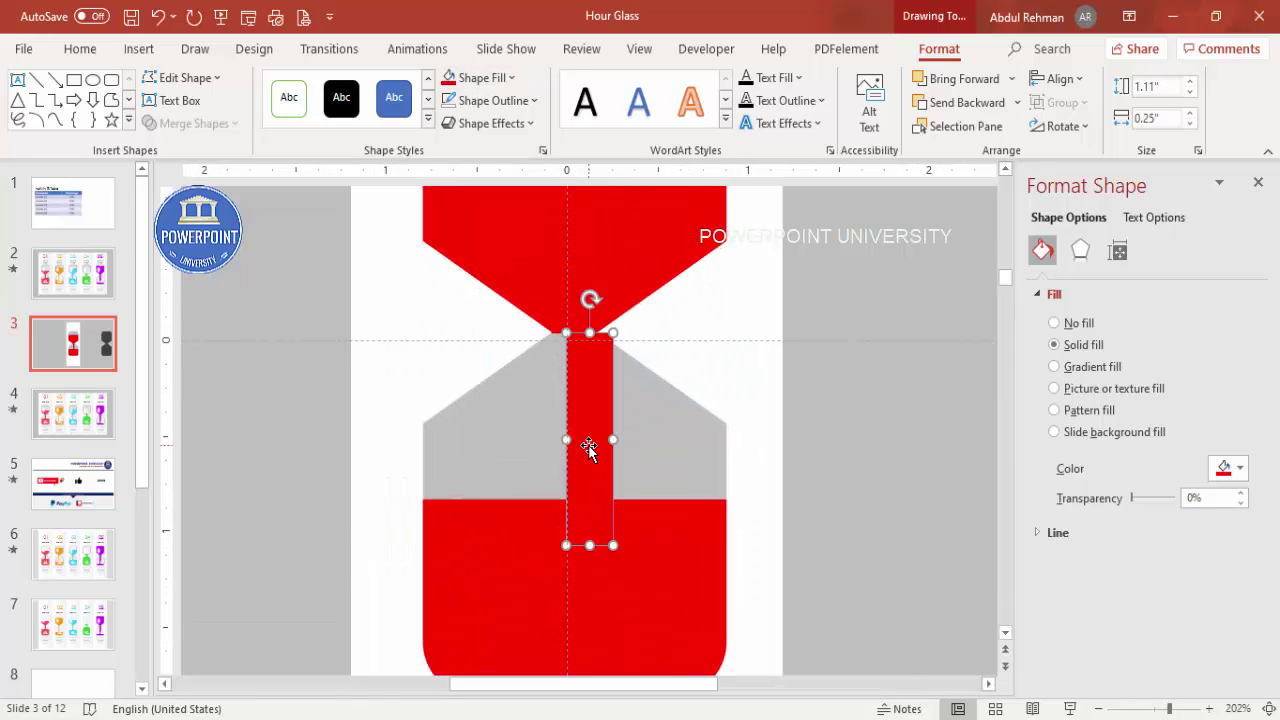
left_click_drag(586, 421, 570, 418)
mouse_move(580, 470)
left_mouse_down()
mouse_move(557, 480)
mouse_move(577, 446)
left_mouse_up()
left_click_drag(569, 543, 569, 499)
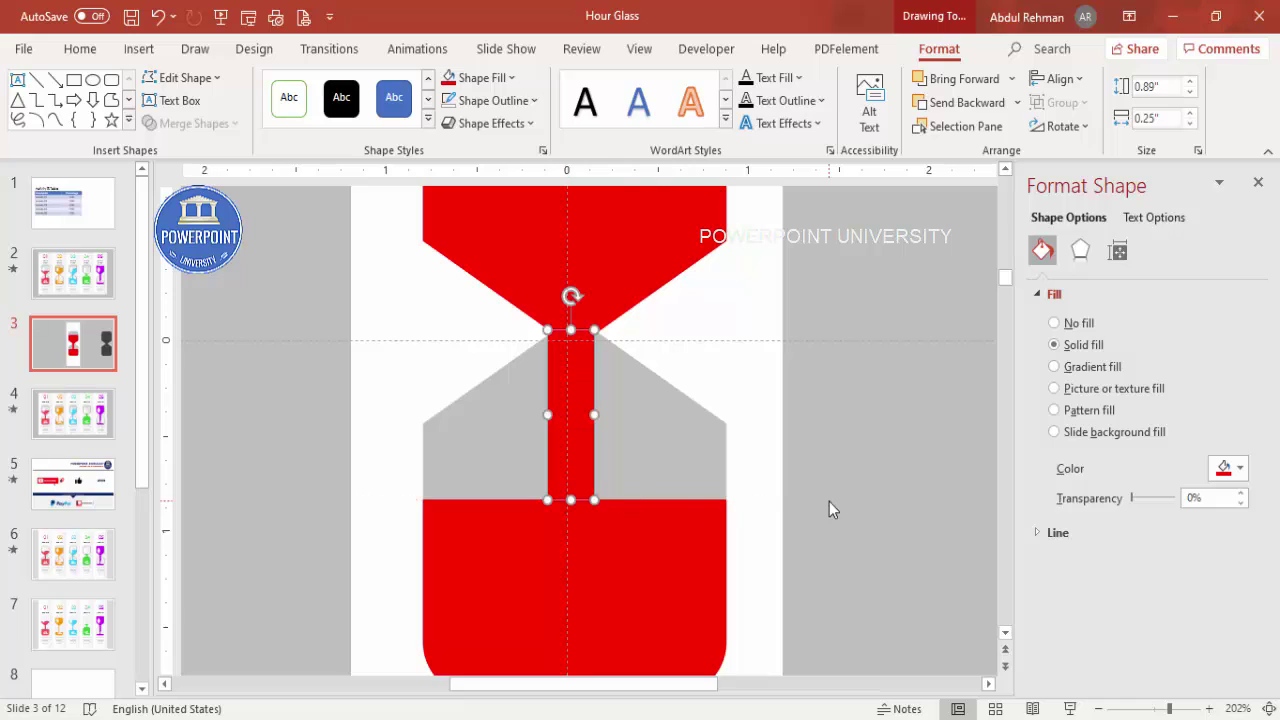
left_click(829, 501)
left_click(1268, 708)
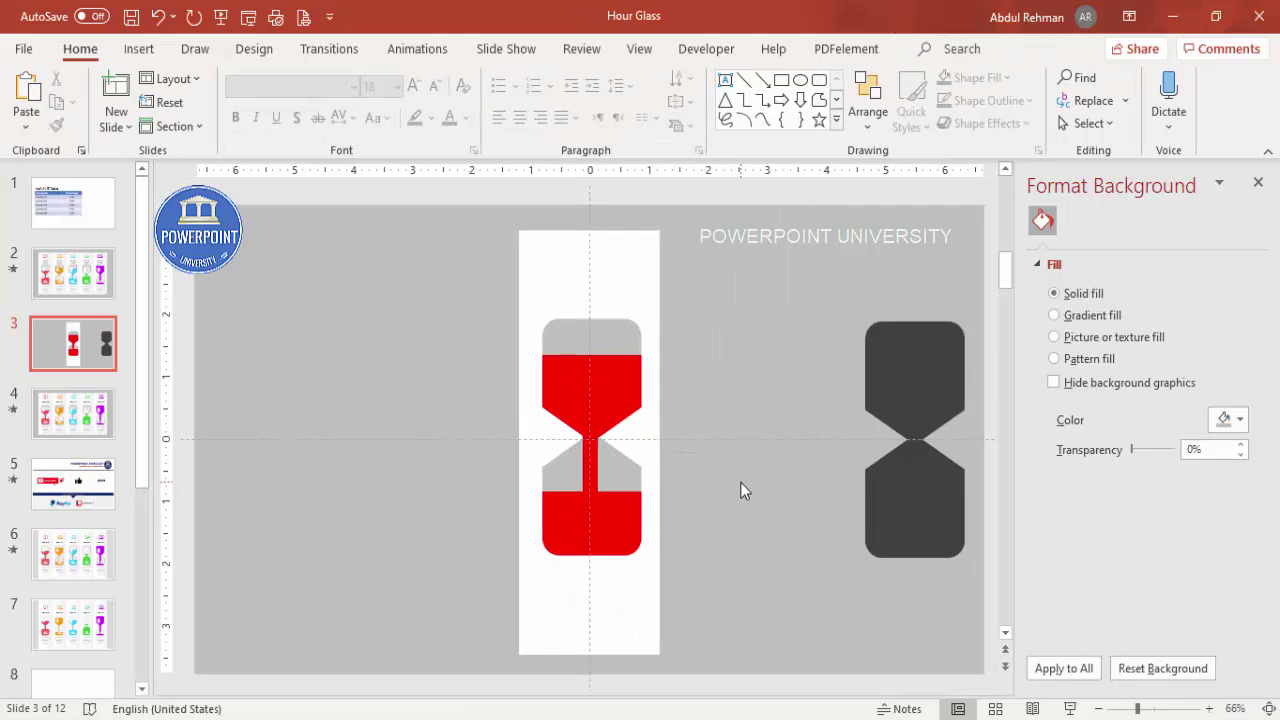
- Hide the guides and reshape the top edge of the upper red fill into a gentle wave by editing its points
left_click(641, 52)
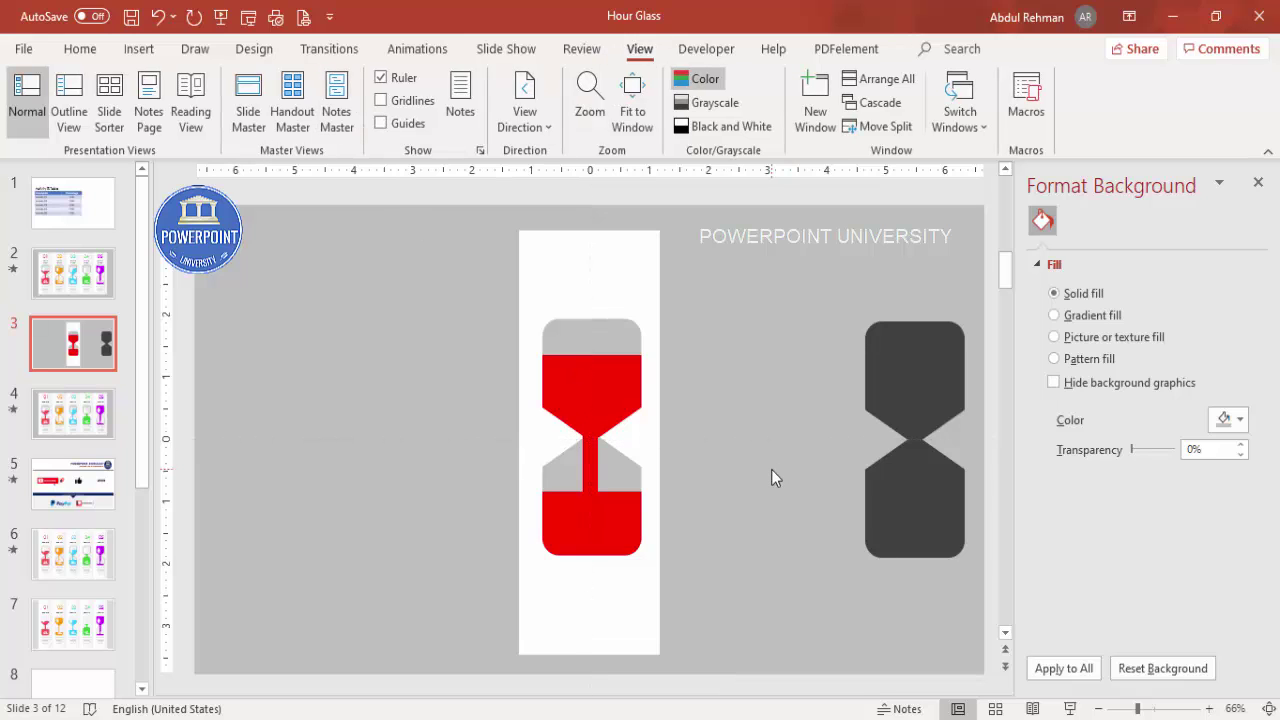
left_click(591, 372)
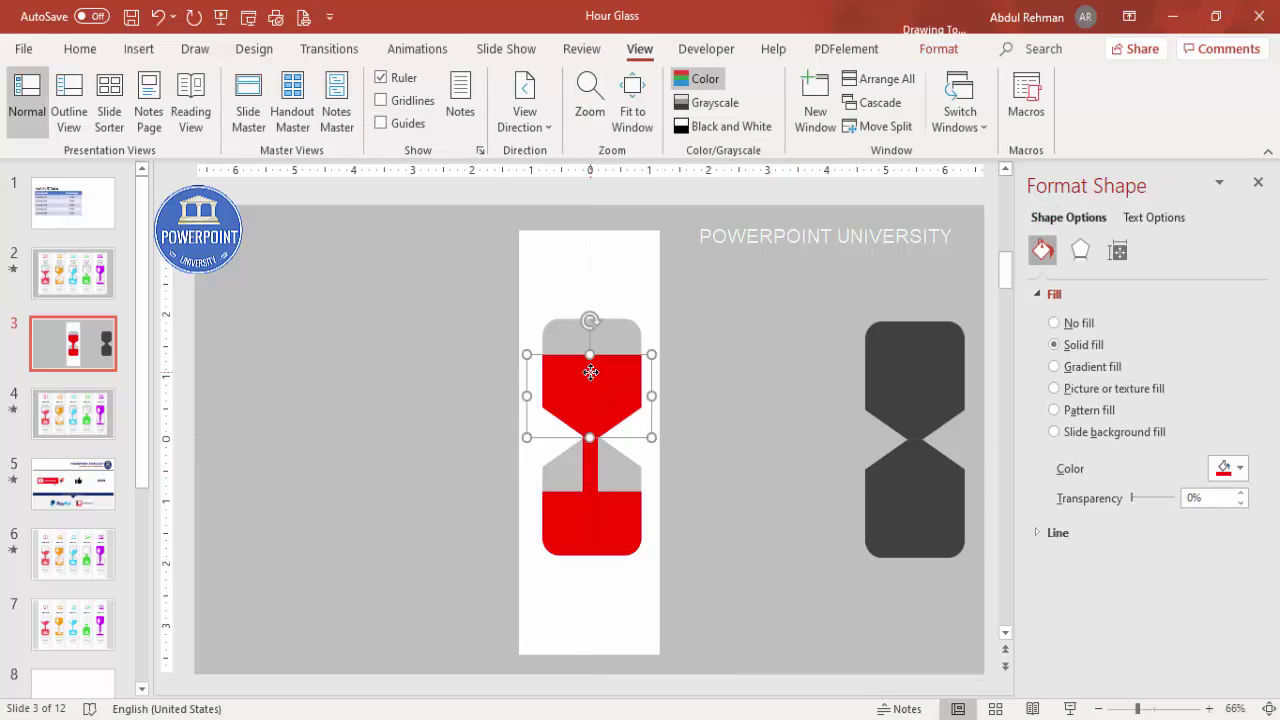
right_click(591, 374)
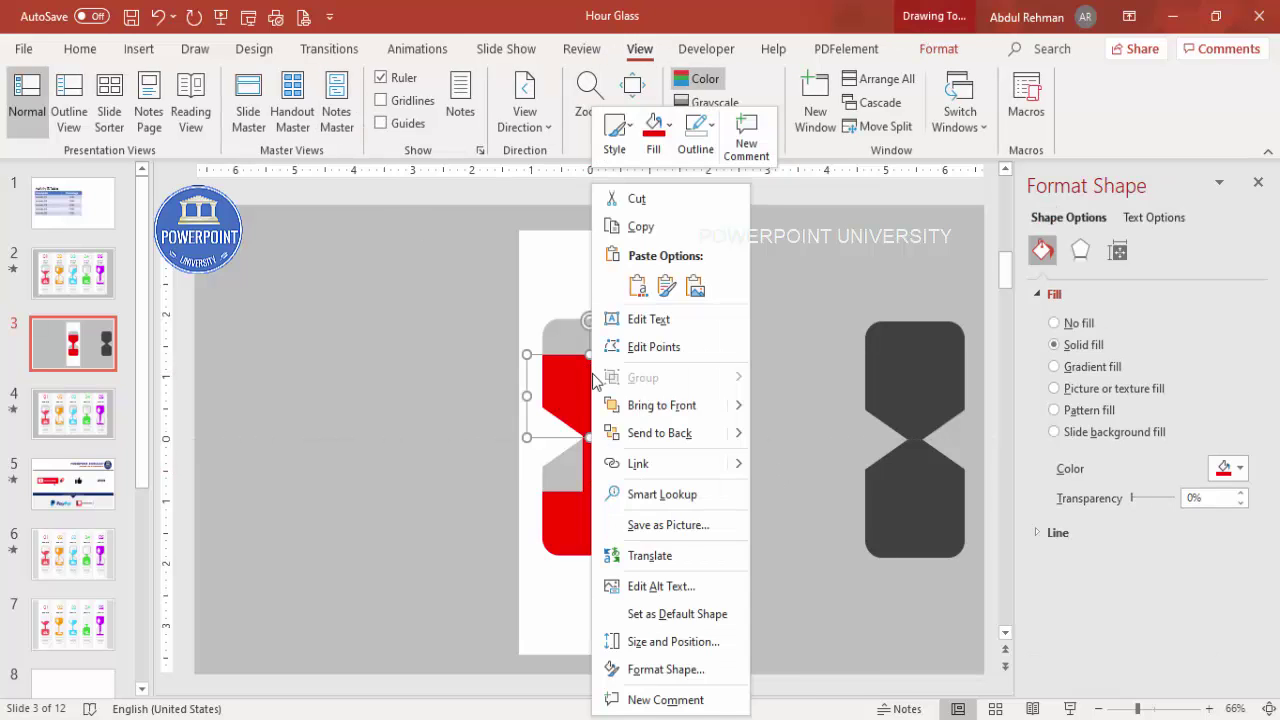
left_click(665, 346)
left_click_drag(607, 351, 577, 369)
left_click(529, 358)
left_click(703, 440)
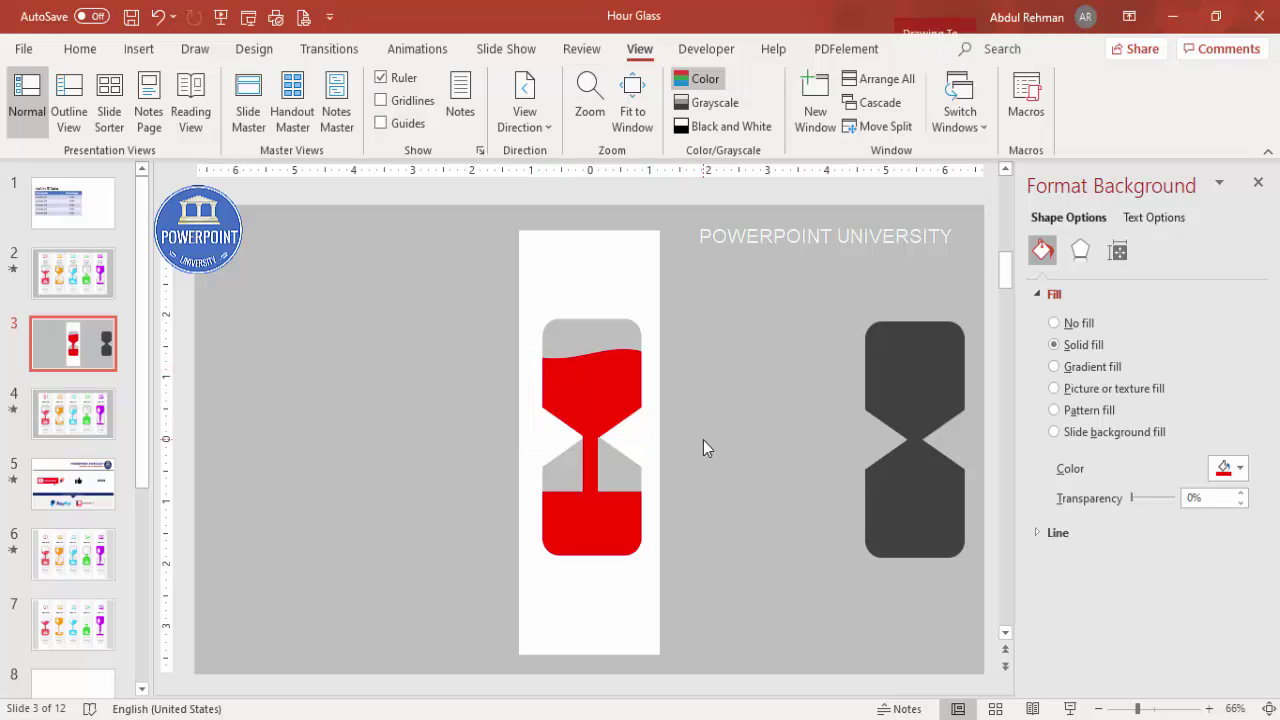
- Edit the points of the lower red fill to curve its top edge into a wave
left_click(617, 531)
right_click(617, 531)
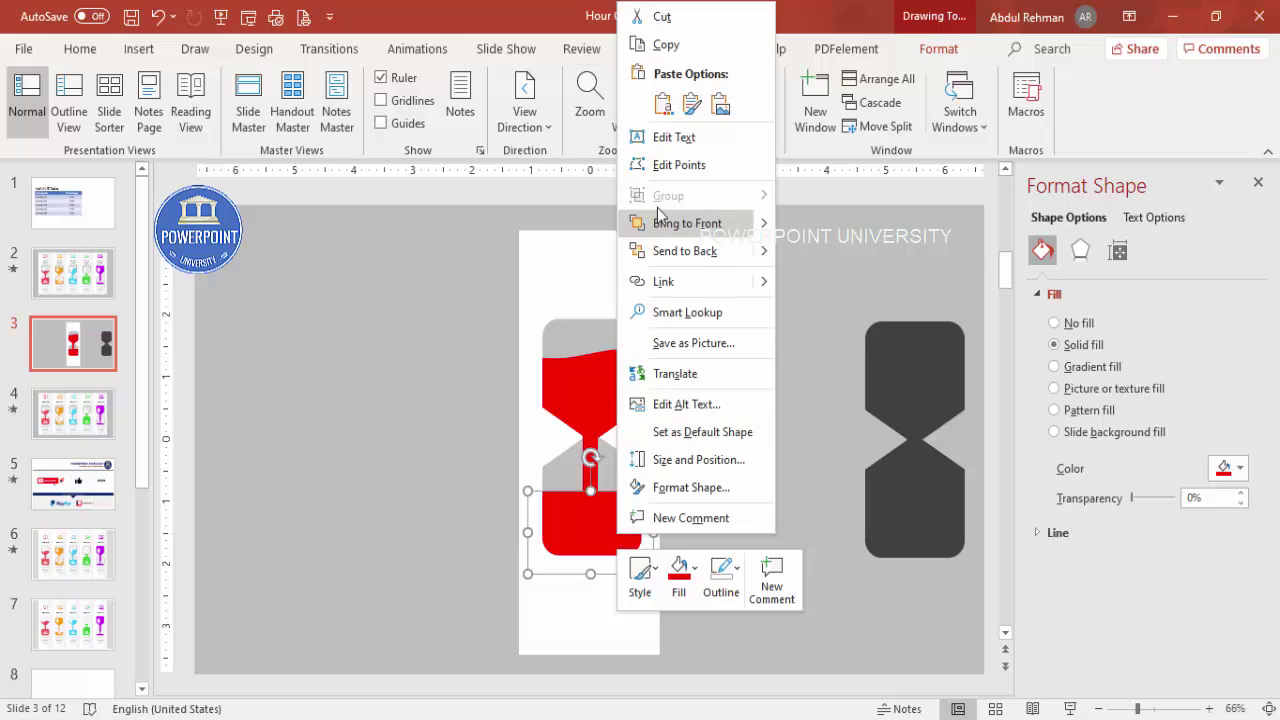
left_click(664, 165)
left_click(652, 492)
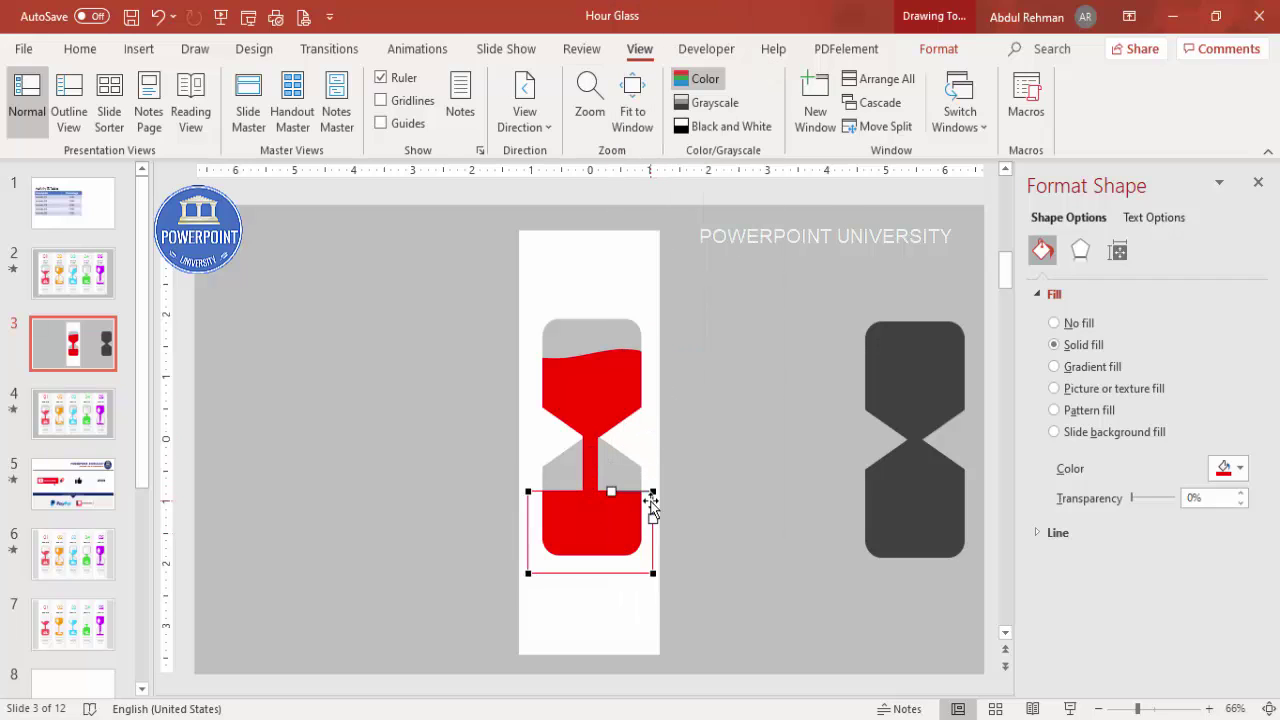
left_click_drag(611, 491, 566, 457)
left_click(530, 493)
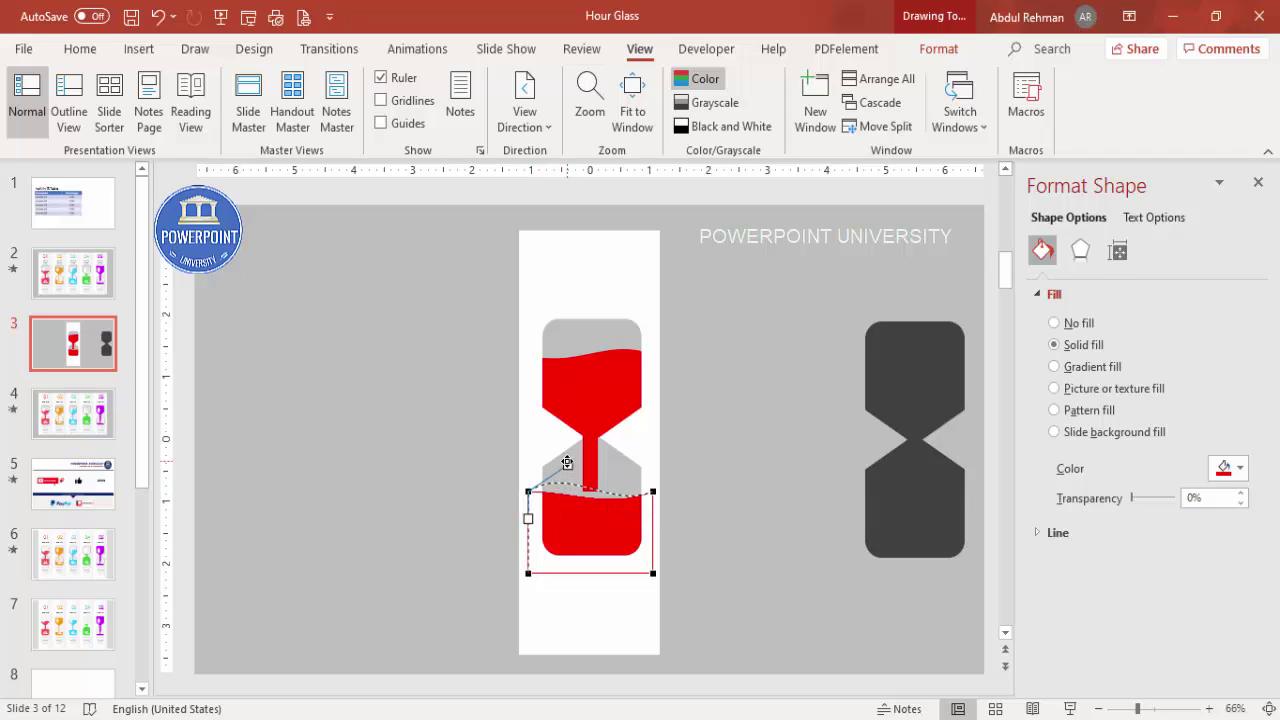
left_click(705, 467)
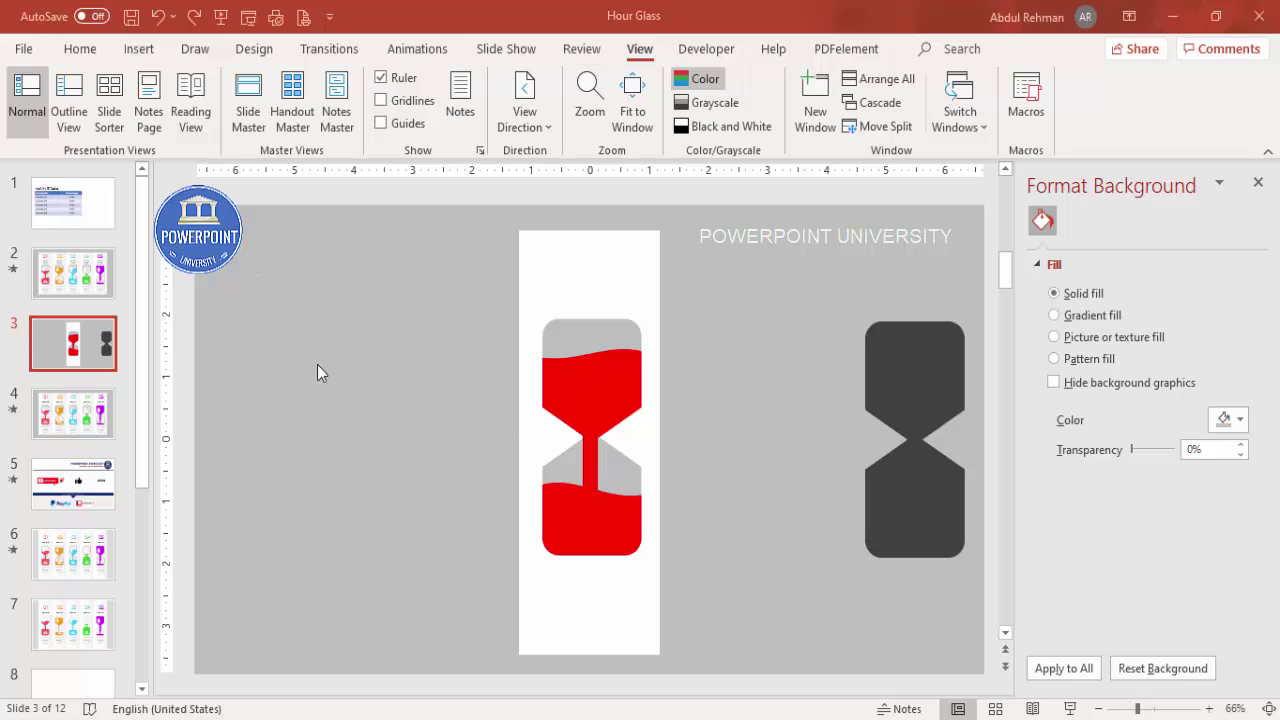
- Give the dark hourglass a 90° linear gradient with light grey stops at 1% and 100% and a white stop at 65%
left_click(920, 358)
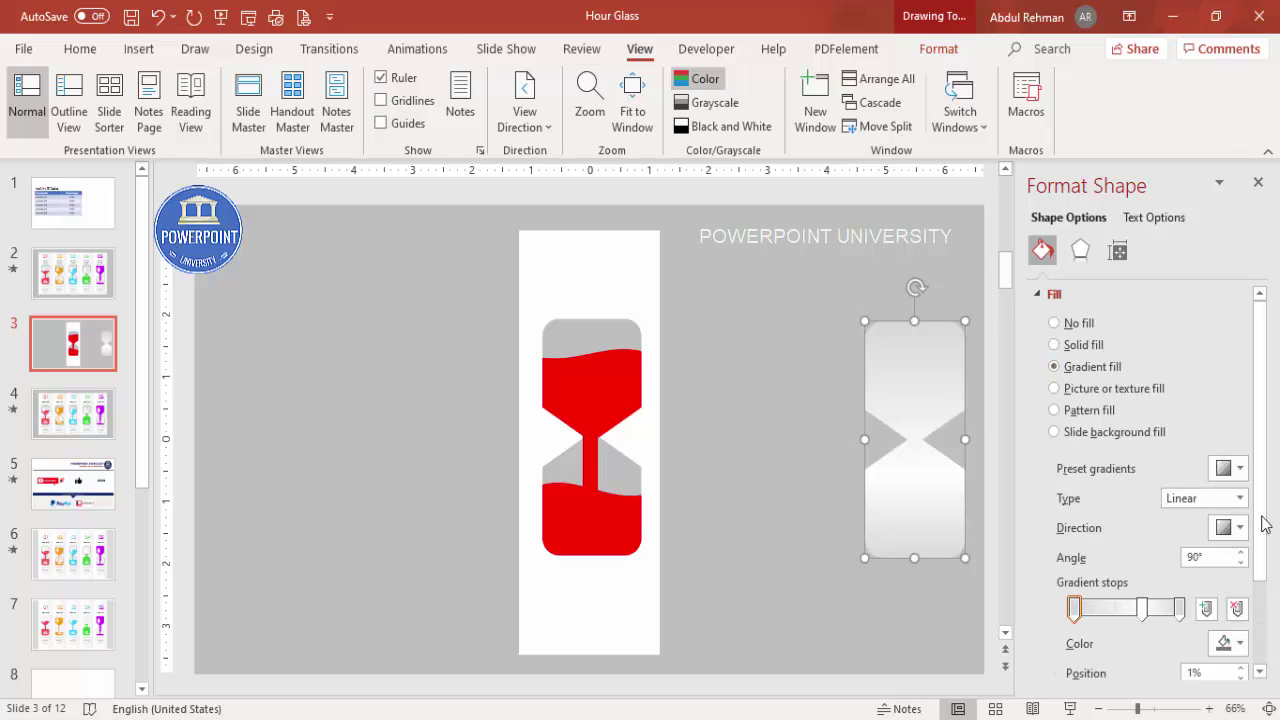
scroll(1268, 523, "down", 2)
left_click(1075, 521)
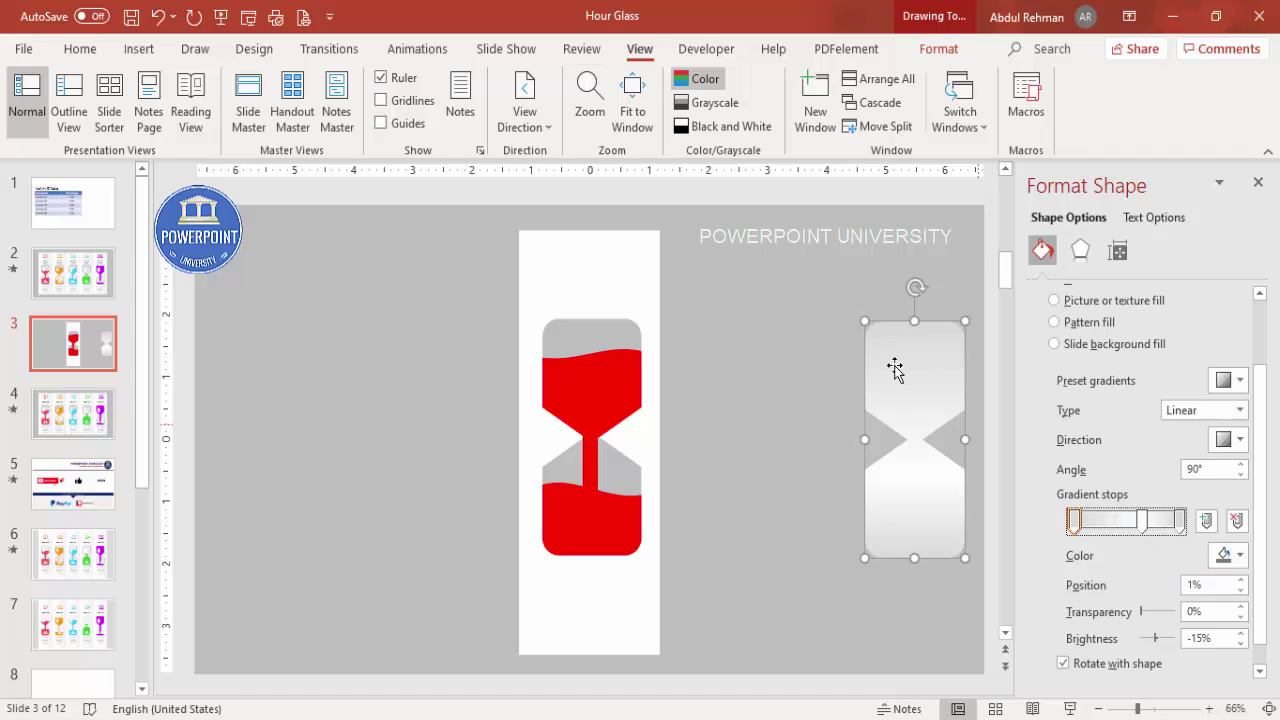
left_click(1145, 524)
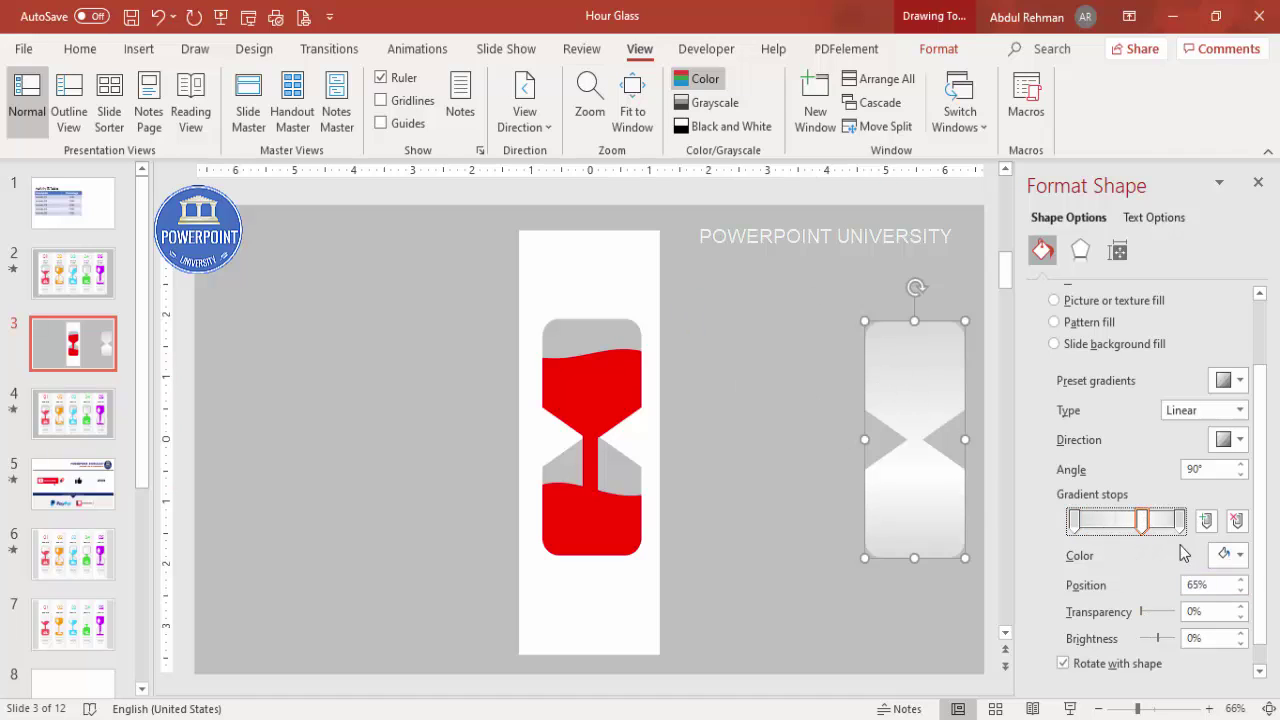
left_click(1180, 522)
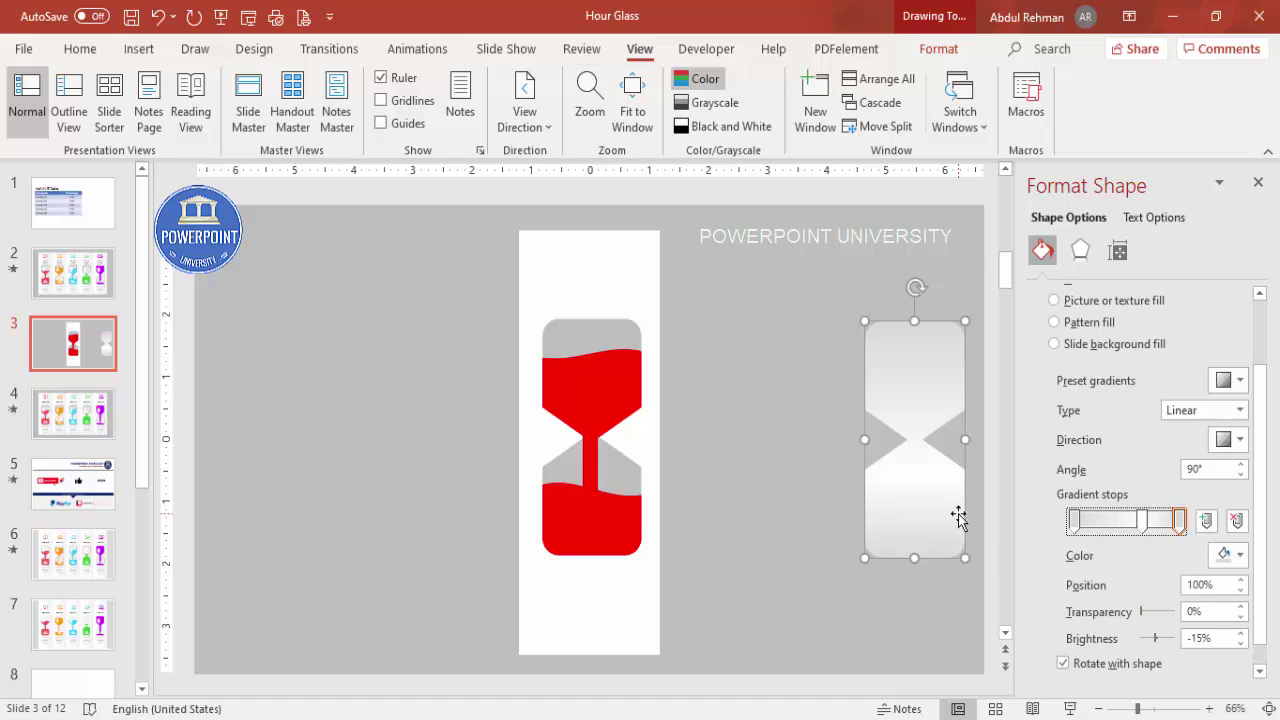
- Apply the centered inner shadow to the gradient hourglass and set its blur to 23 pt
left_click(1080, 251)
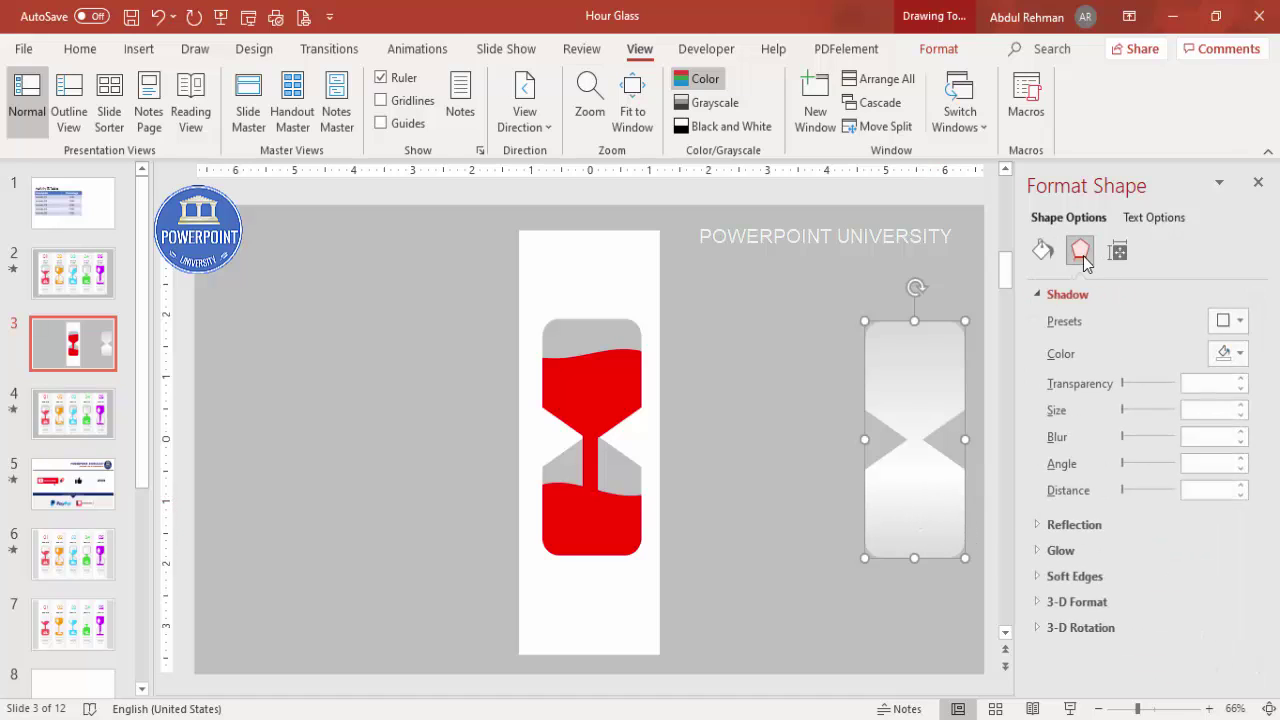
left_click(1240, 322)
scroll(1220, 520, "down", 3)
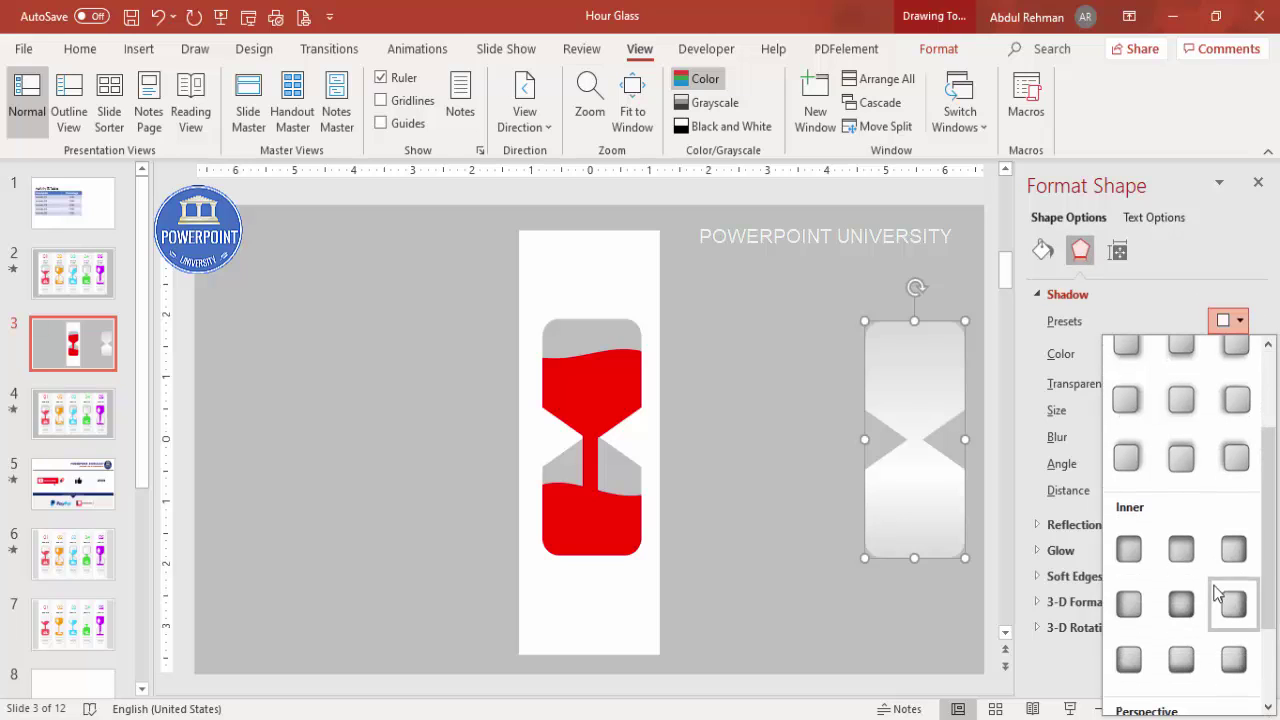
left_click(1181, 604)
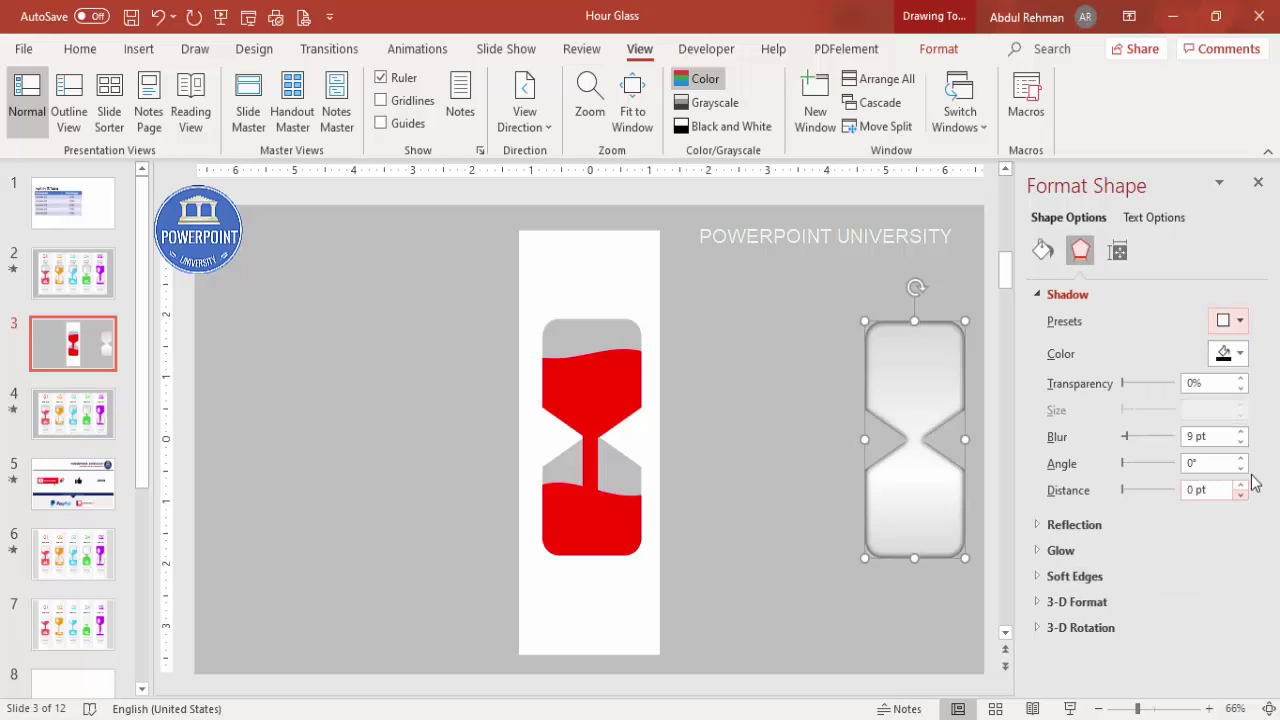
left_click(1241, 432)
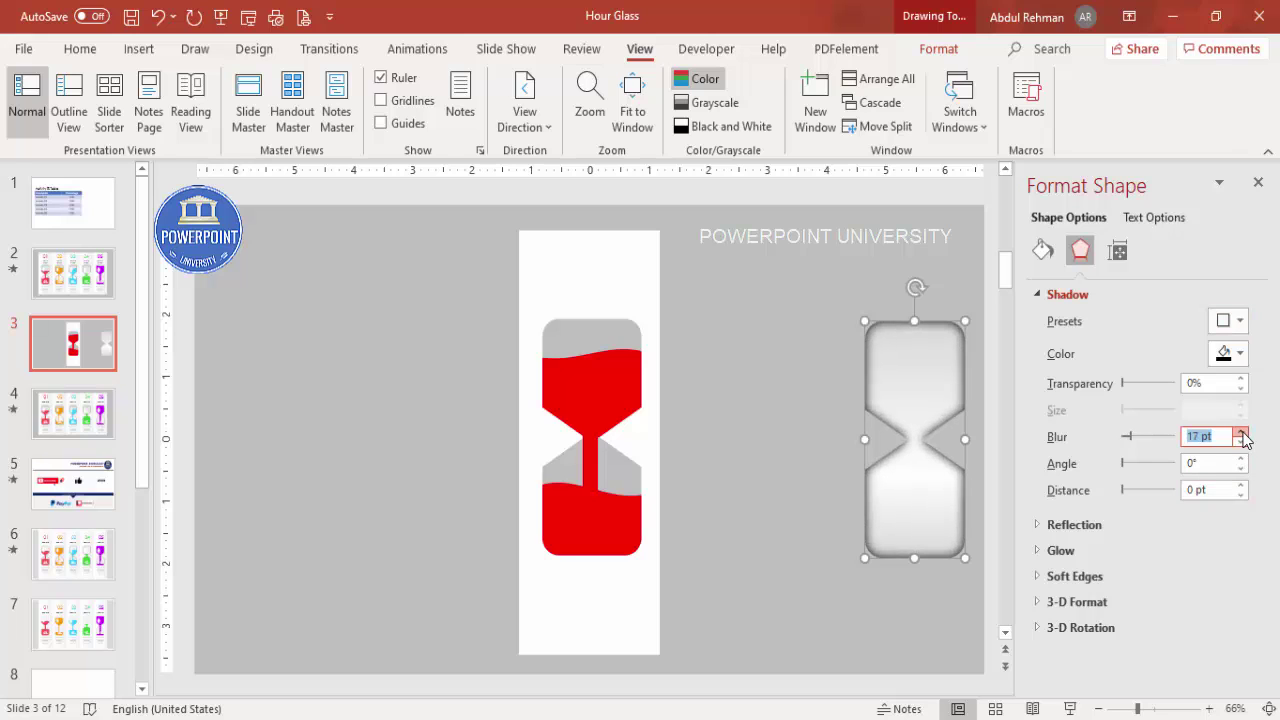
- Move the gradient hourglass onto the panel cutout and send it backward behind the red fills and white panel
left_click_drag(914, 386, 593, 383)
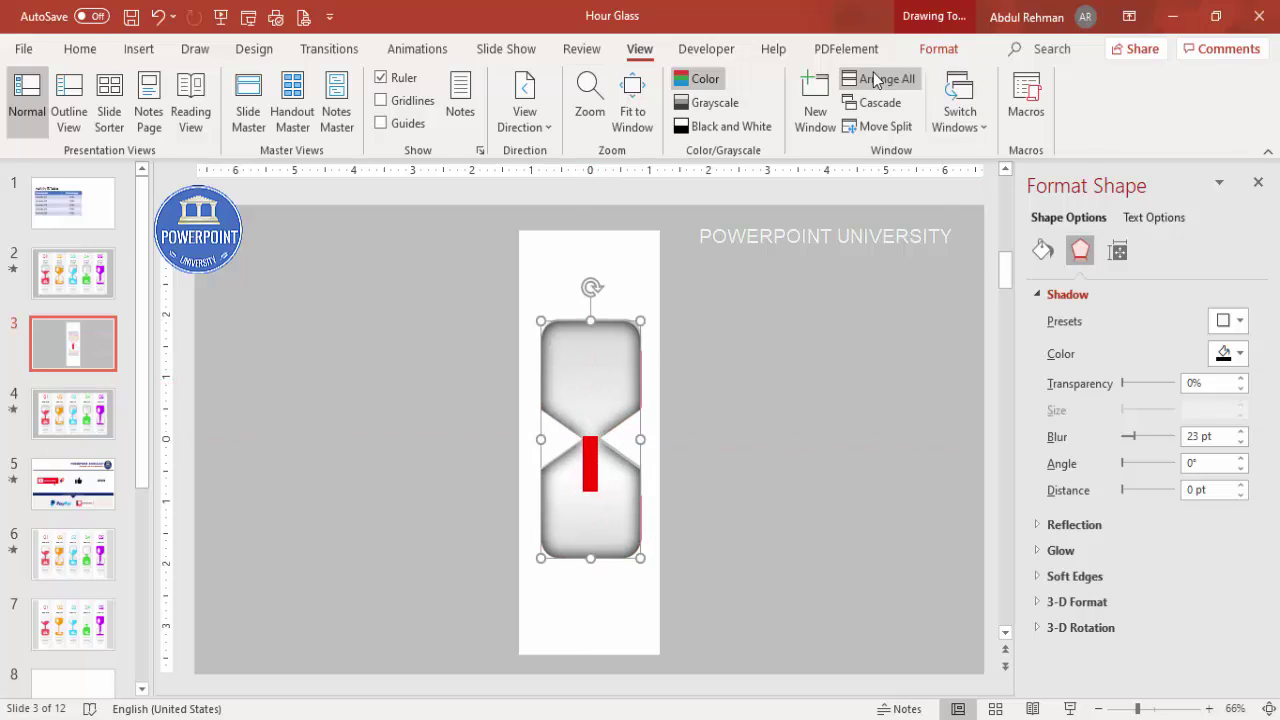
left_click(946, 52)
key("ctrl+z")
key("ctrl+z")
key("ctrl+z")
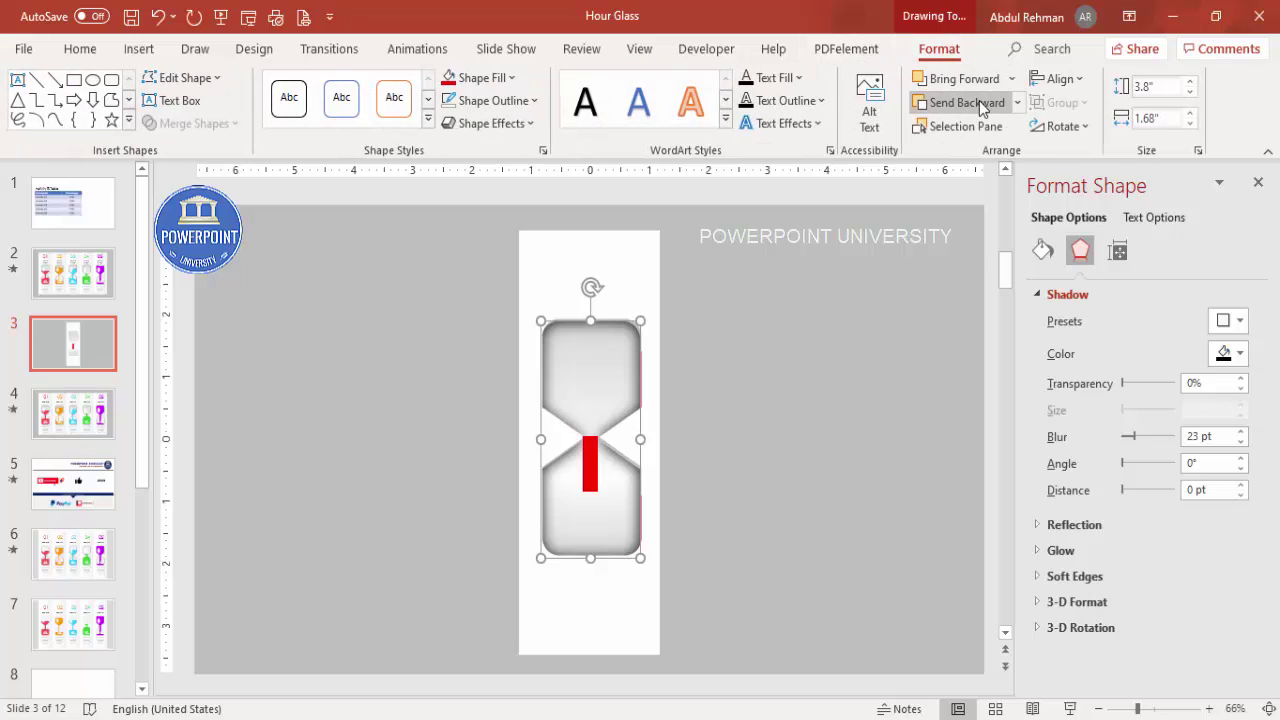
left_click(867, 355)
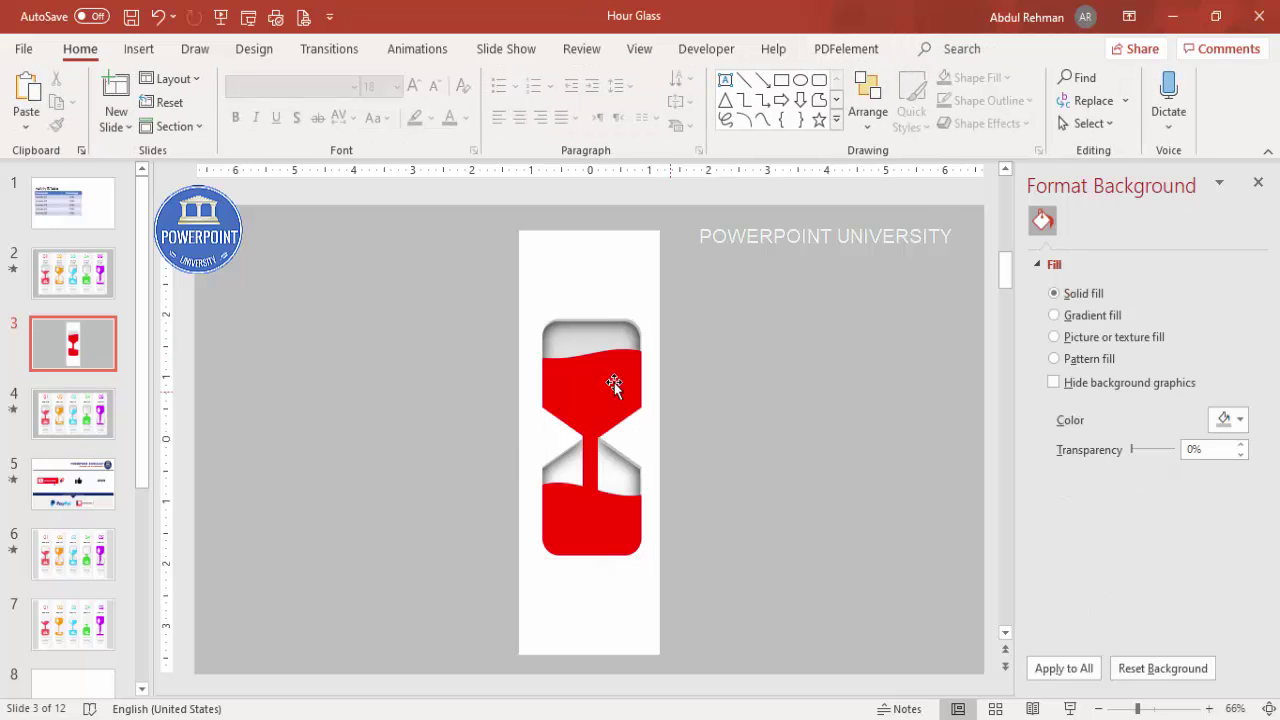
left_click(612, 376)
left_click(600, 522)
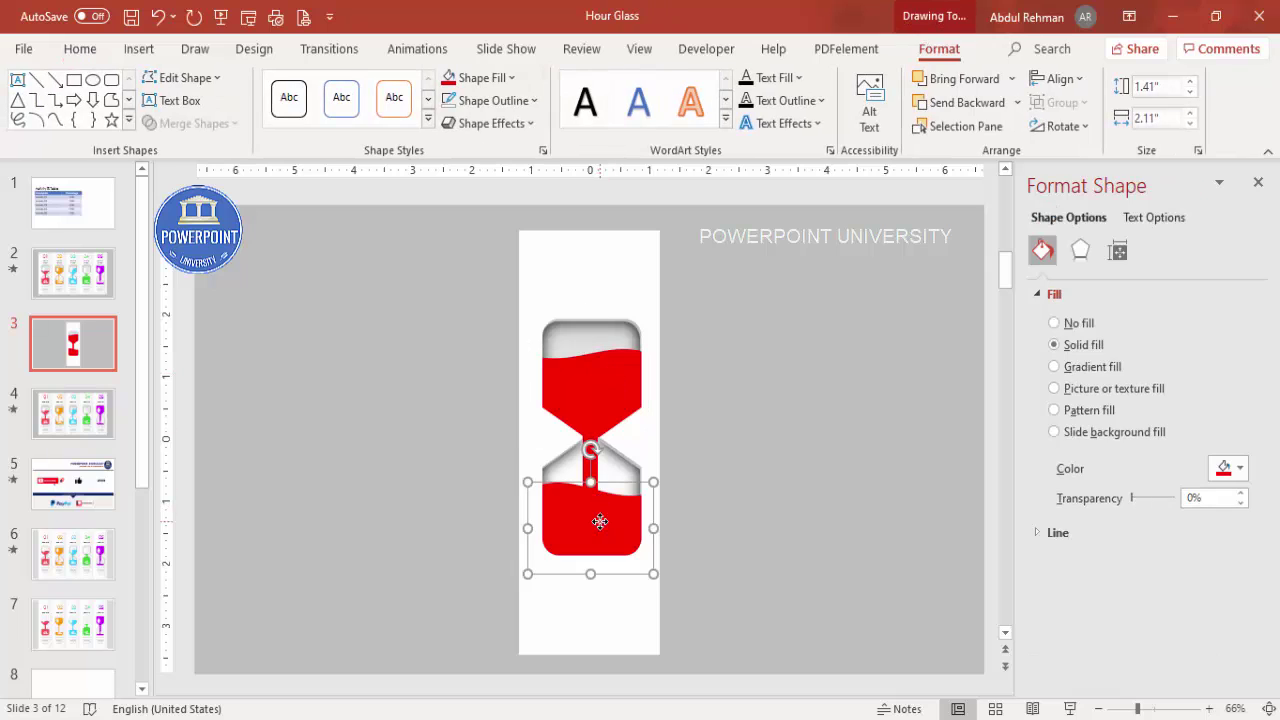
left_click(789, 447)
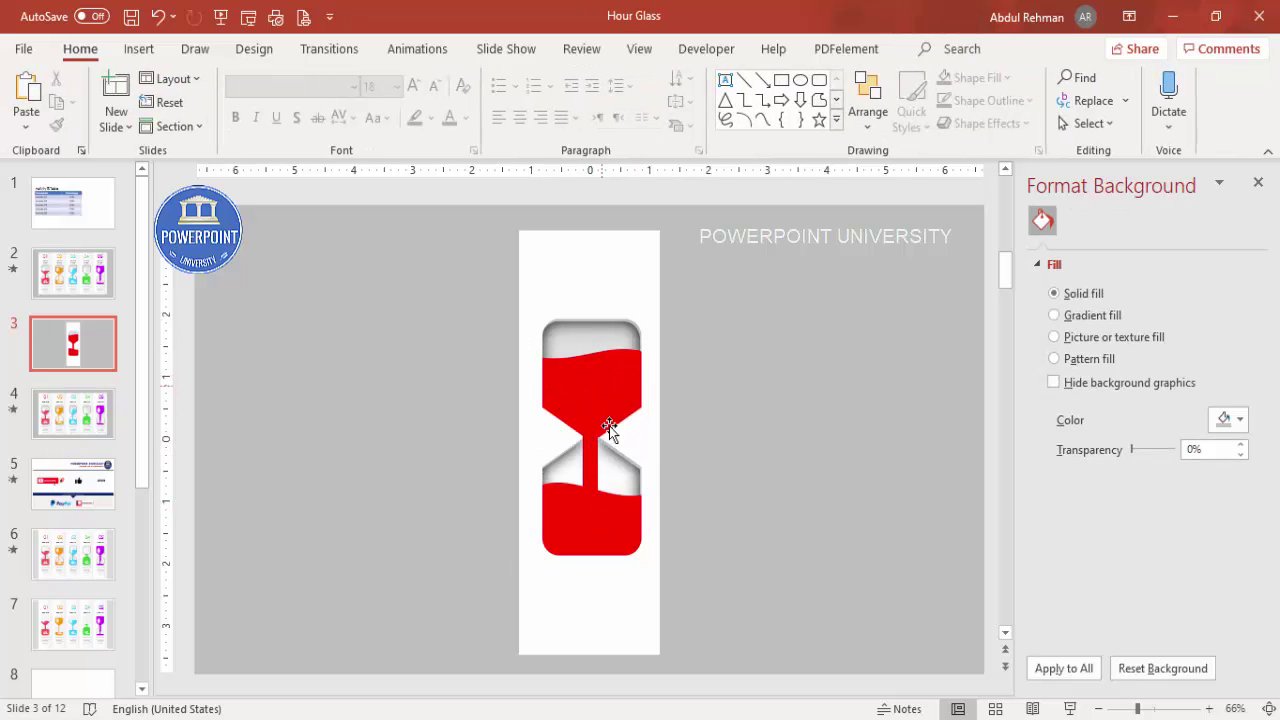
- Draw a tall oval about 0.89" high by 0.41" wide over the left part of the upper red fill
left_click(143, 50)
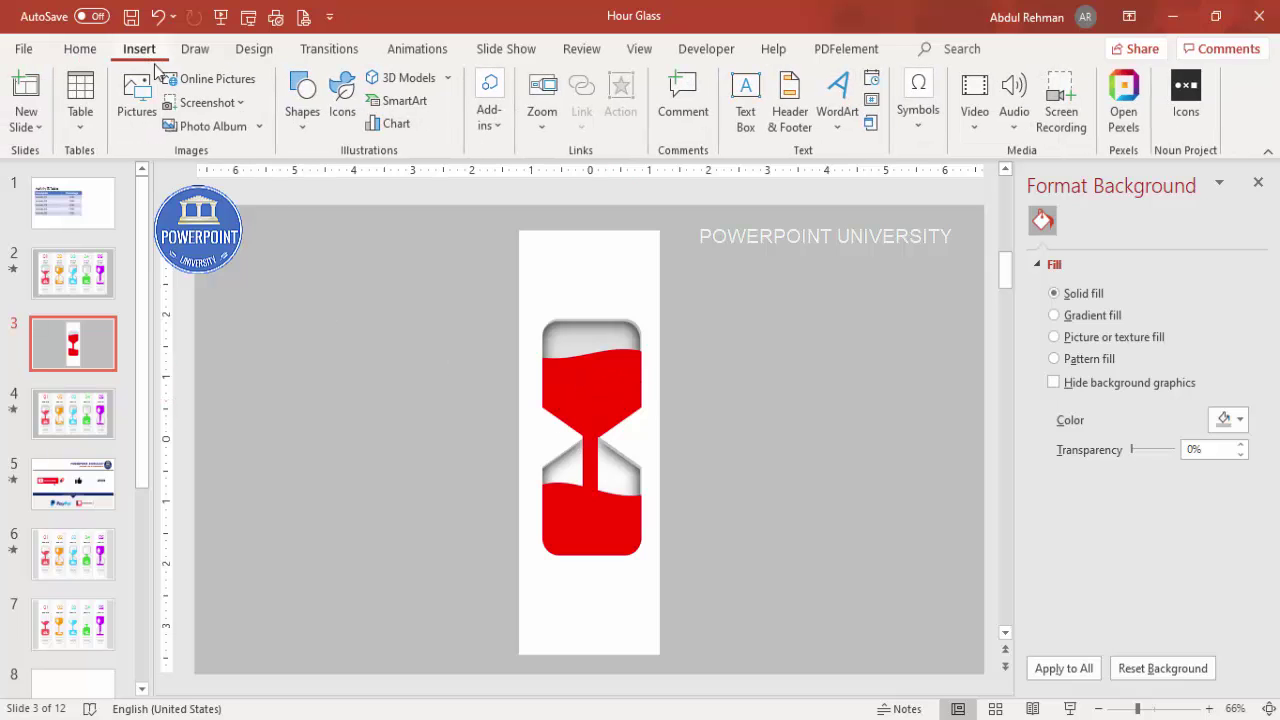
left_click(304, 128)
left_click(313, 374)
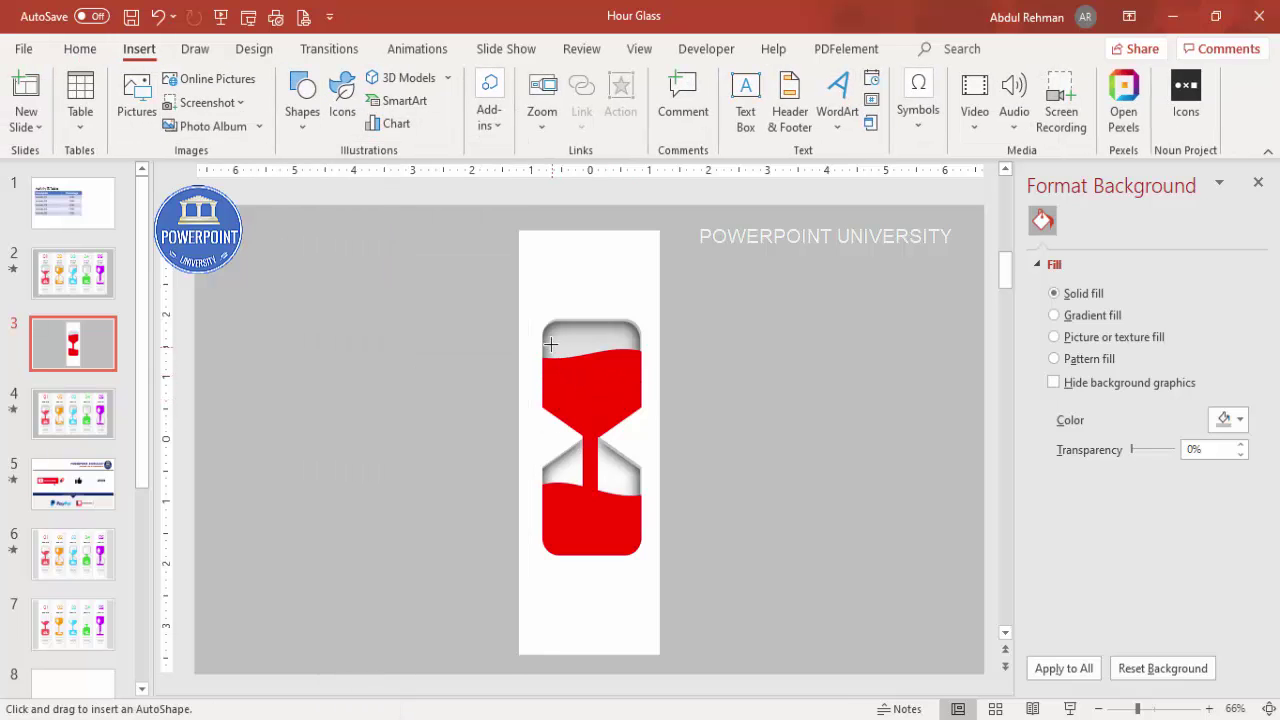
left_click_drag(559, 343, 584, 397)
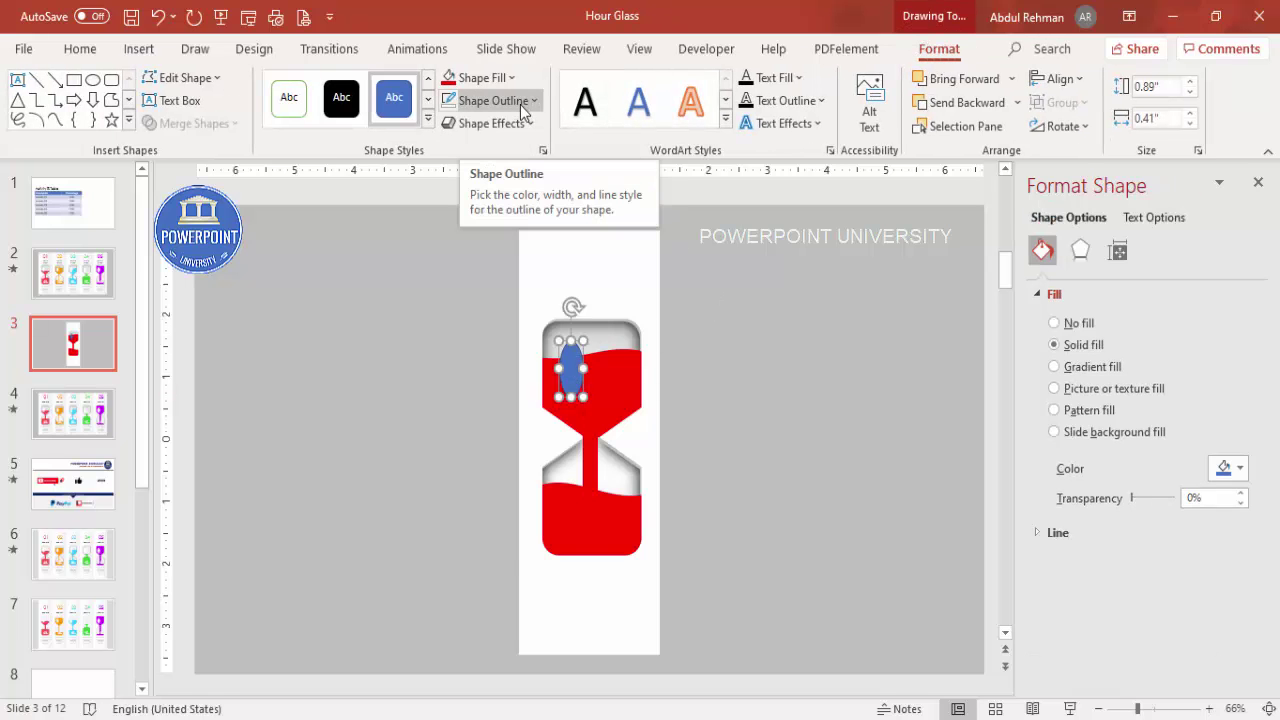
- Remove the oval's outline and fill it with white
left_click(501, 101)
left_click(501, 375)
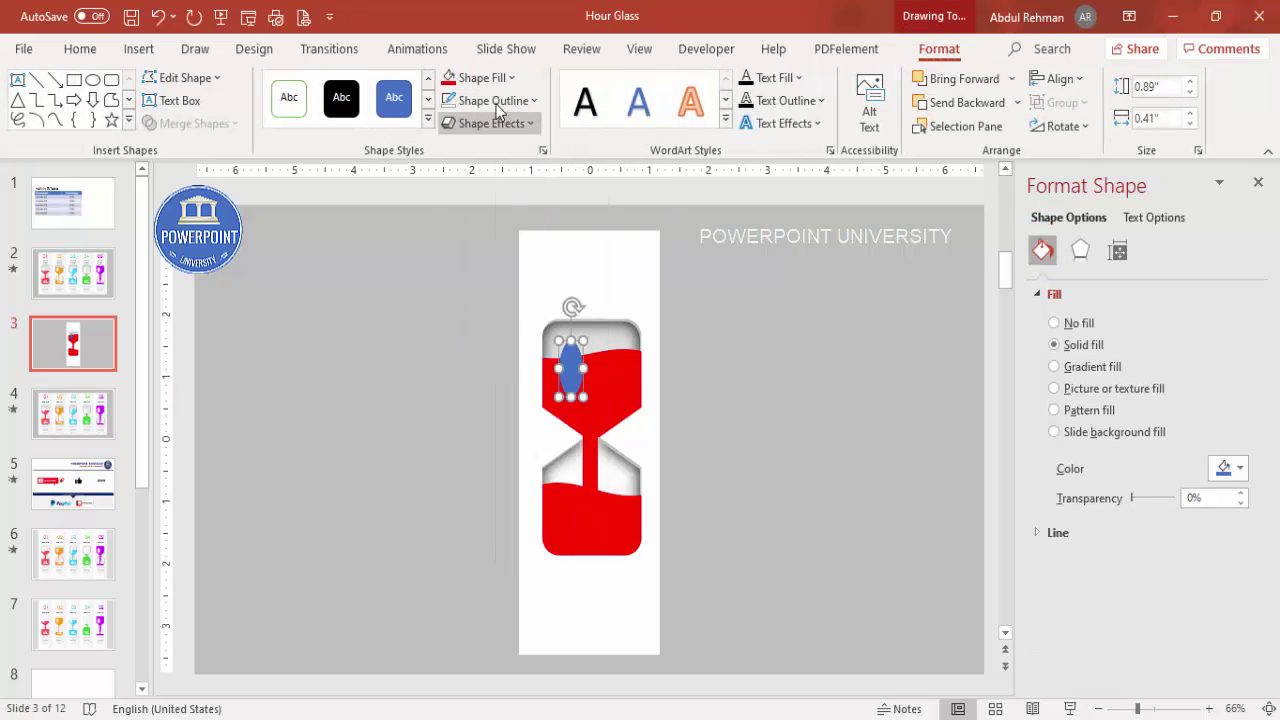
left_click(494, 82)
left_click(451, 118)
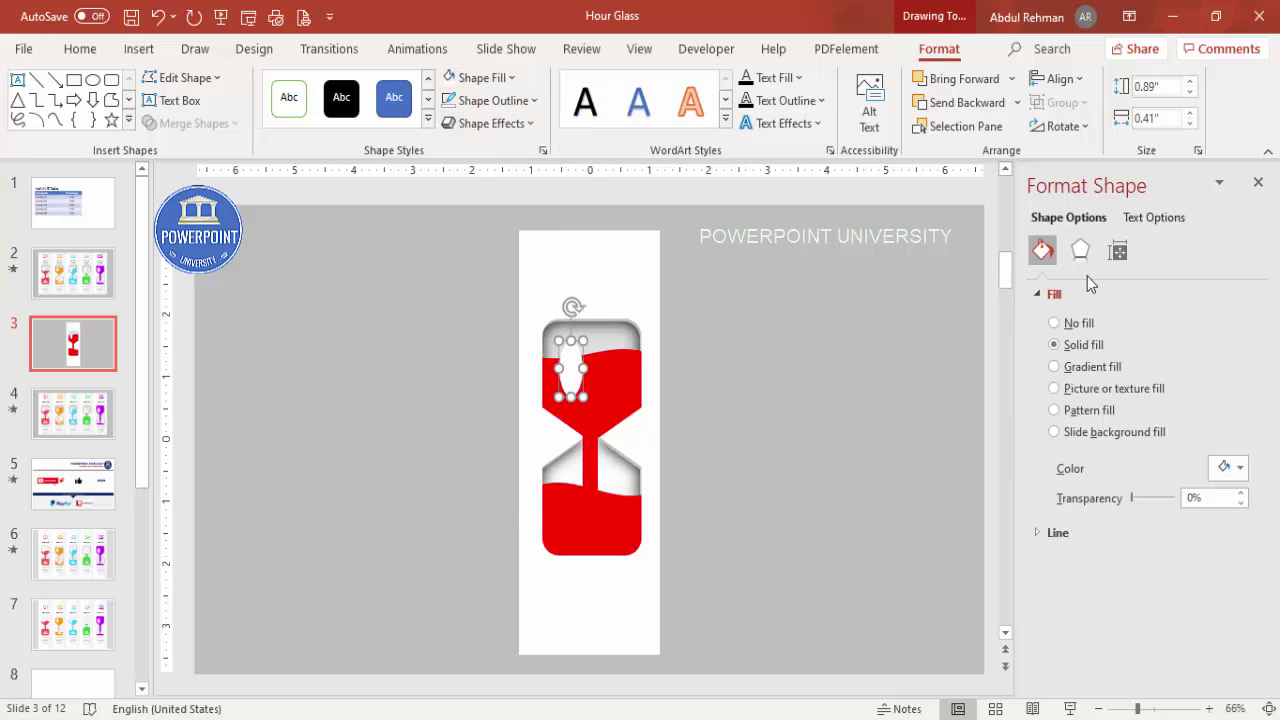
- Apply 7 pt soft edges to the white oval
left_click(1081, 251)
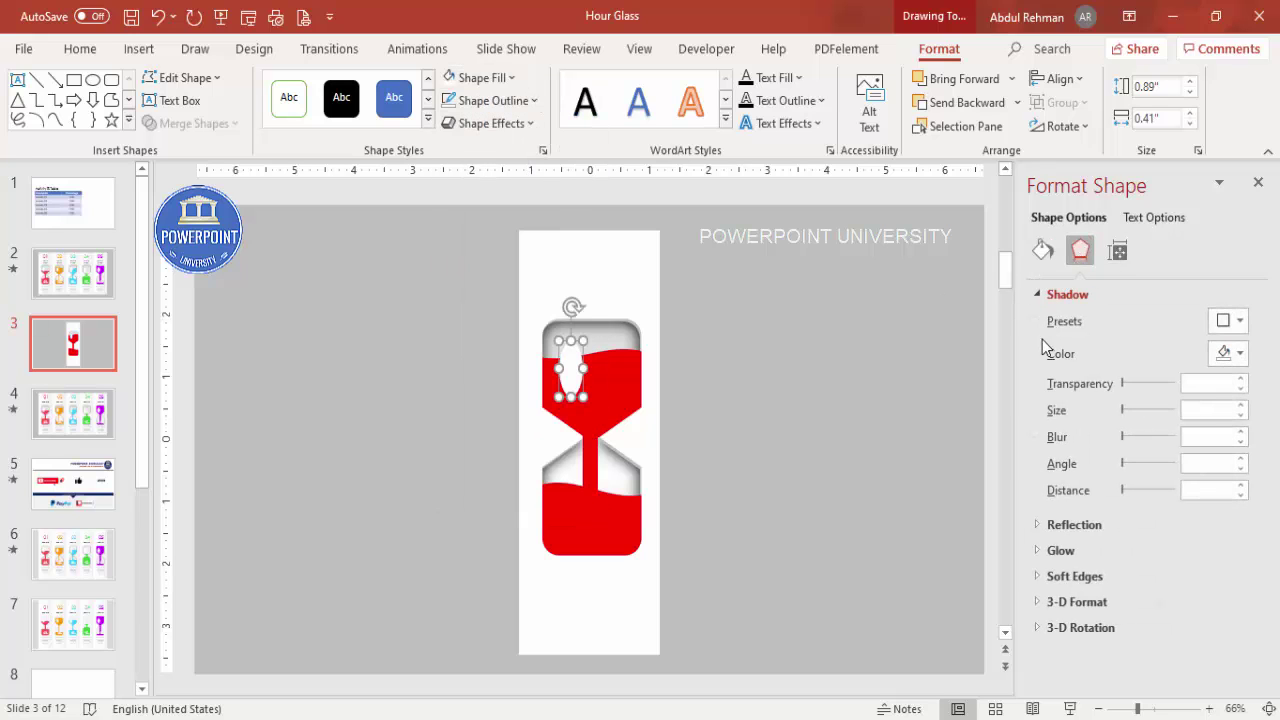
left_click(1080, 577)
left_click(1246, 629)
left_click(1246, 629)
left_click(1246, 629)
left_click(1246, 629)
left_click(1246, 629)
left_click(1246, 629)
left_click(1246, 629)
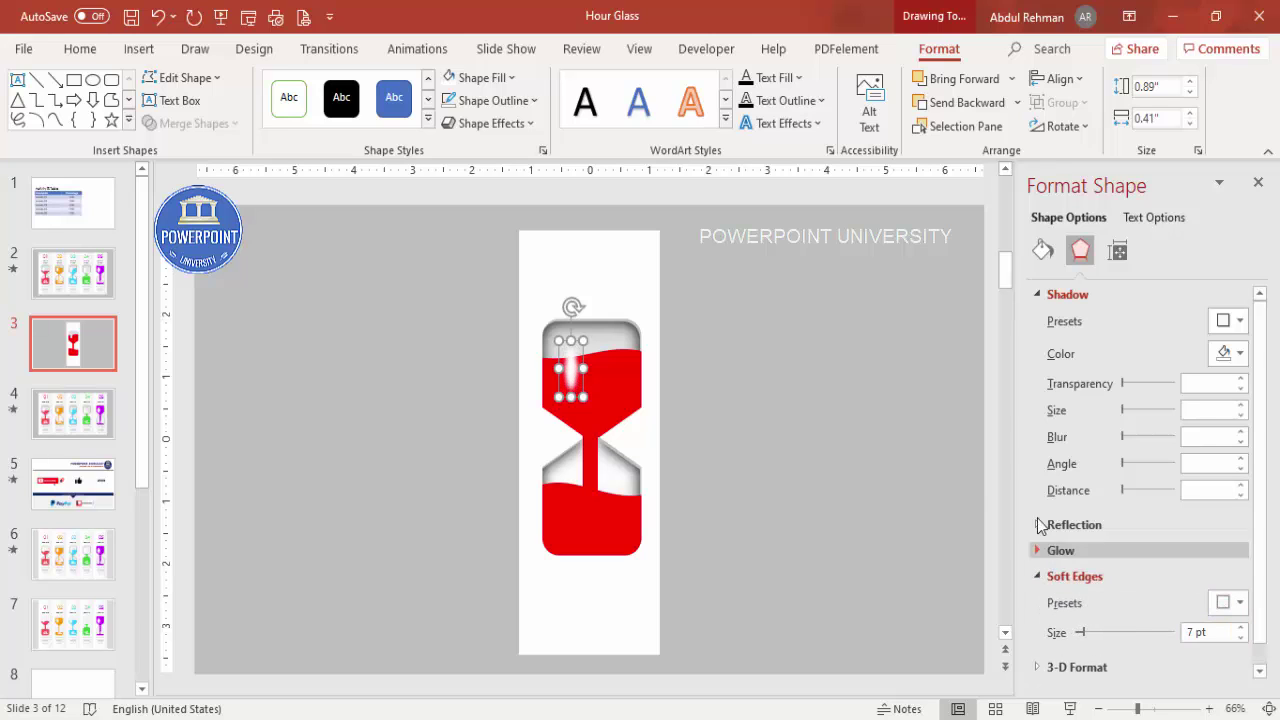
- Widen the white oval to about 0.52" and set its fill transparency to 37%
left_click(1040, 254)
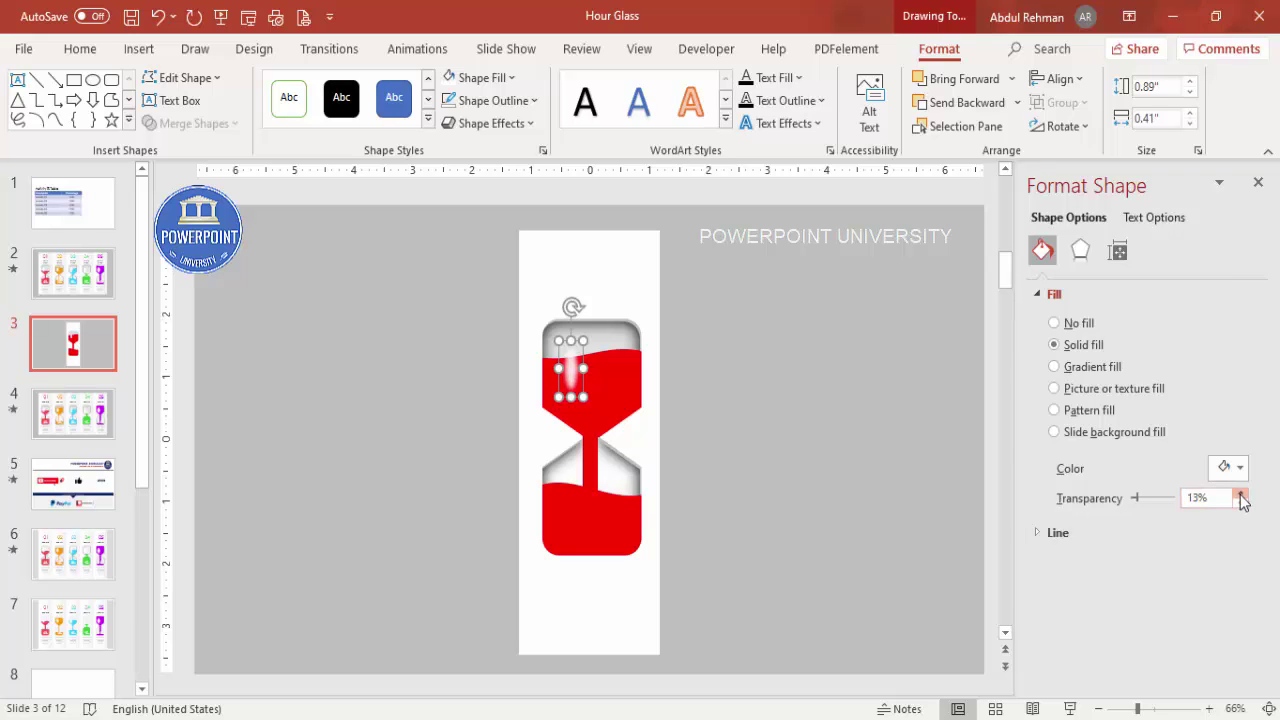
left_click(838, 370)
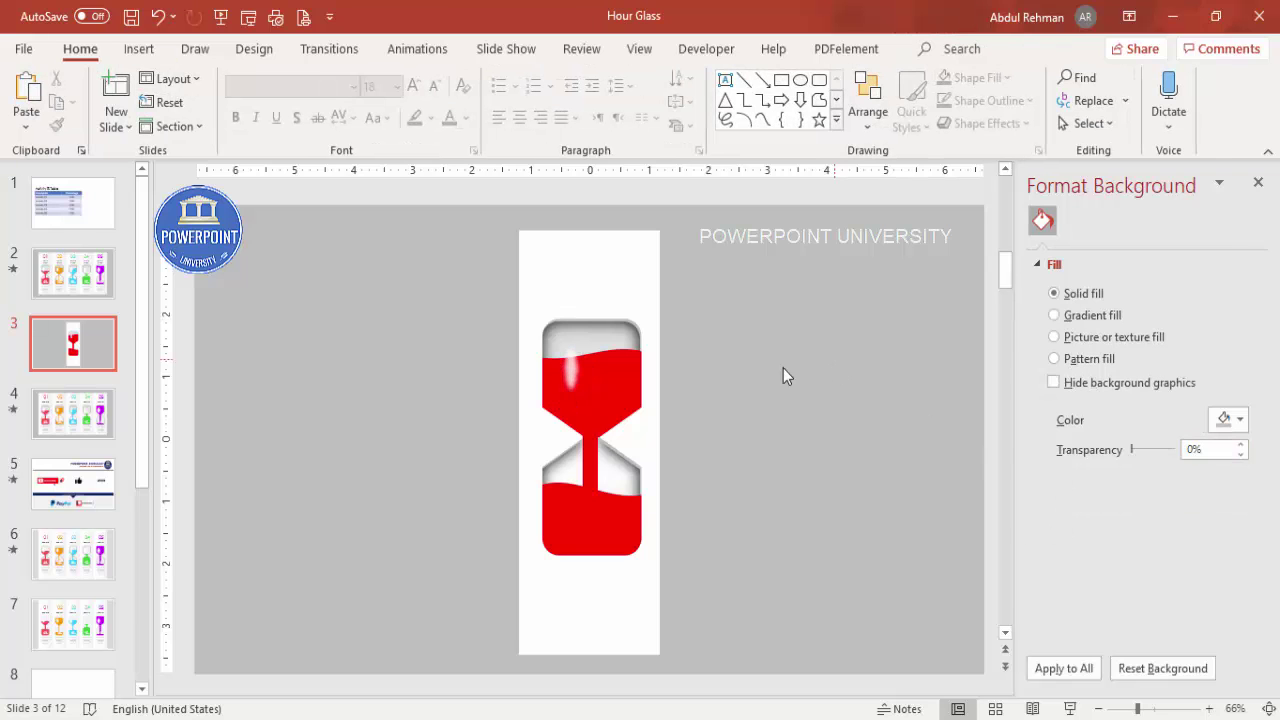
left_click(575, 370)
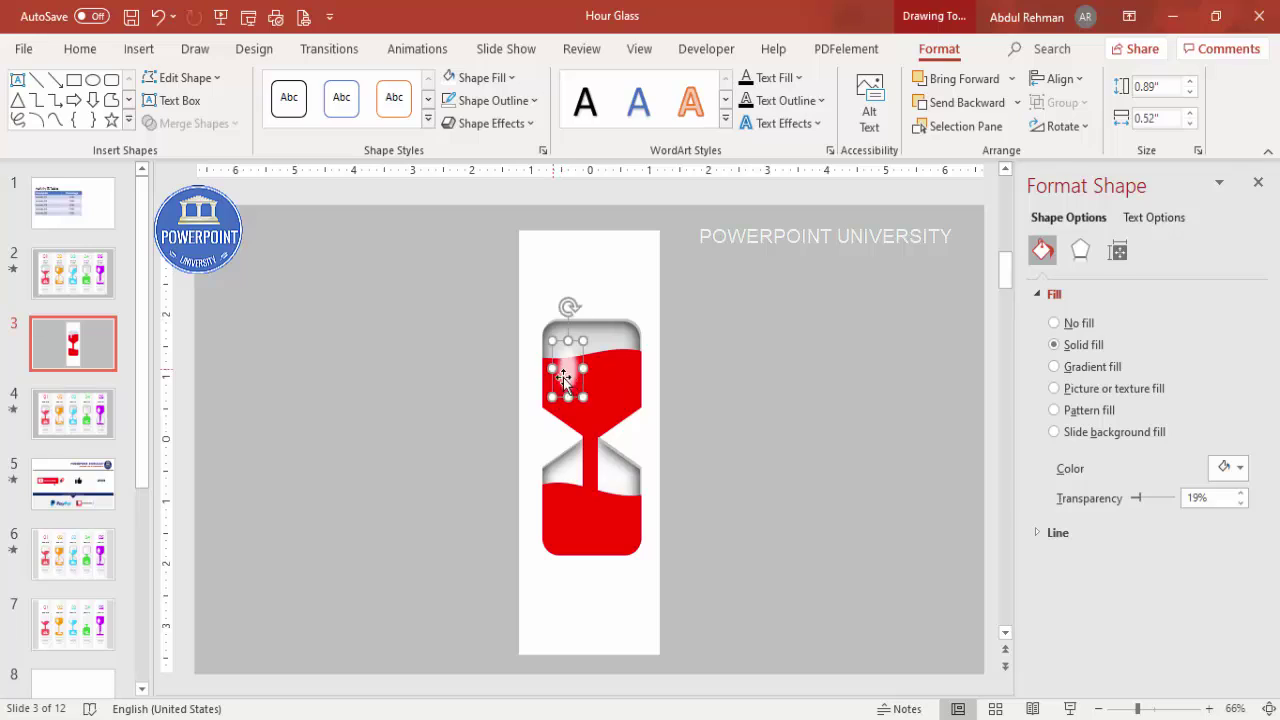
left_click(1240, 493)
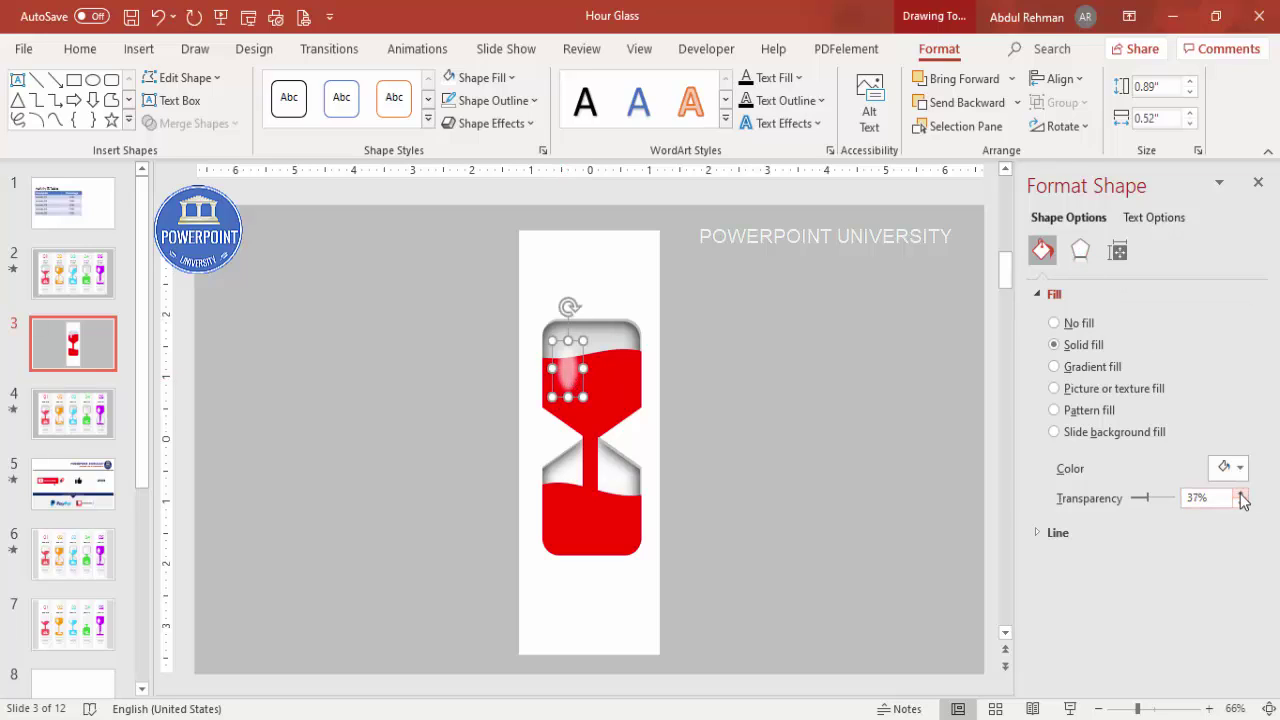
left_click(850, 362)
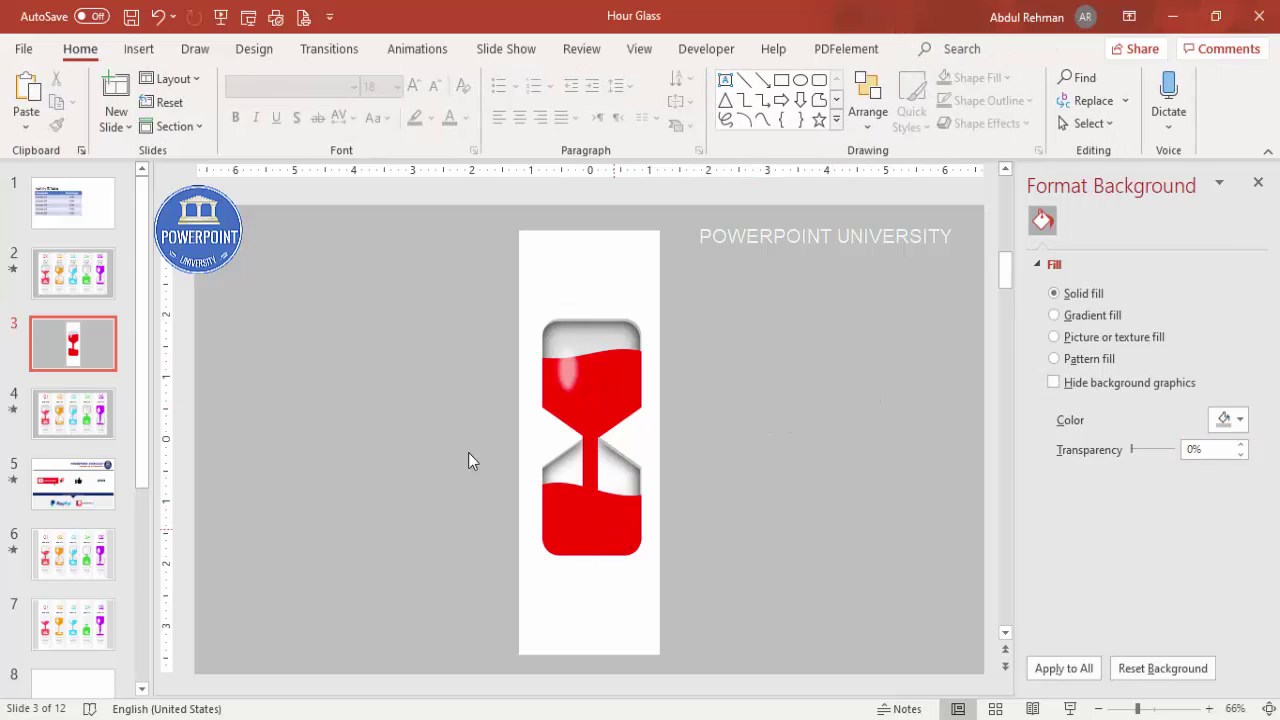
- Add a text box reading 50 over the lower red fill of the hourglass
left_click(139, 48)
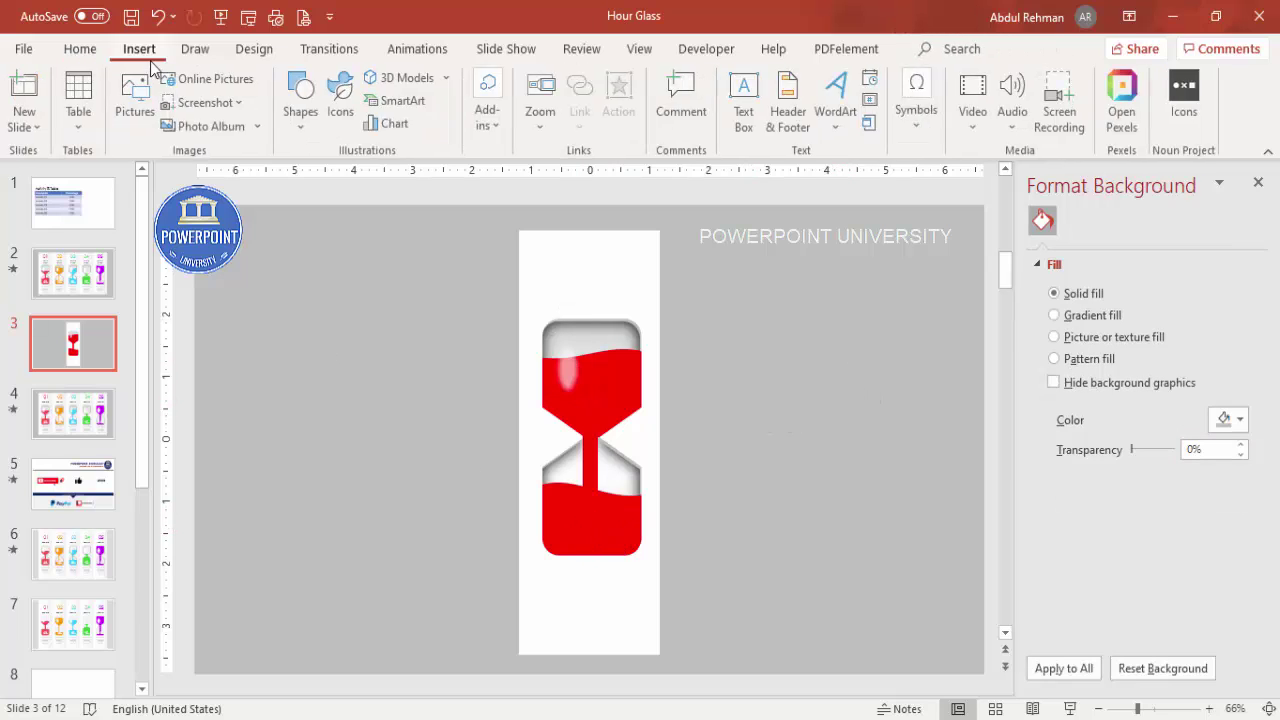
left_click(745, 100)
left_click_drag(564, 513, 628, 549)
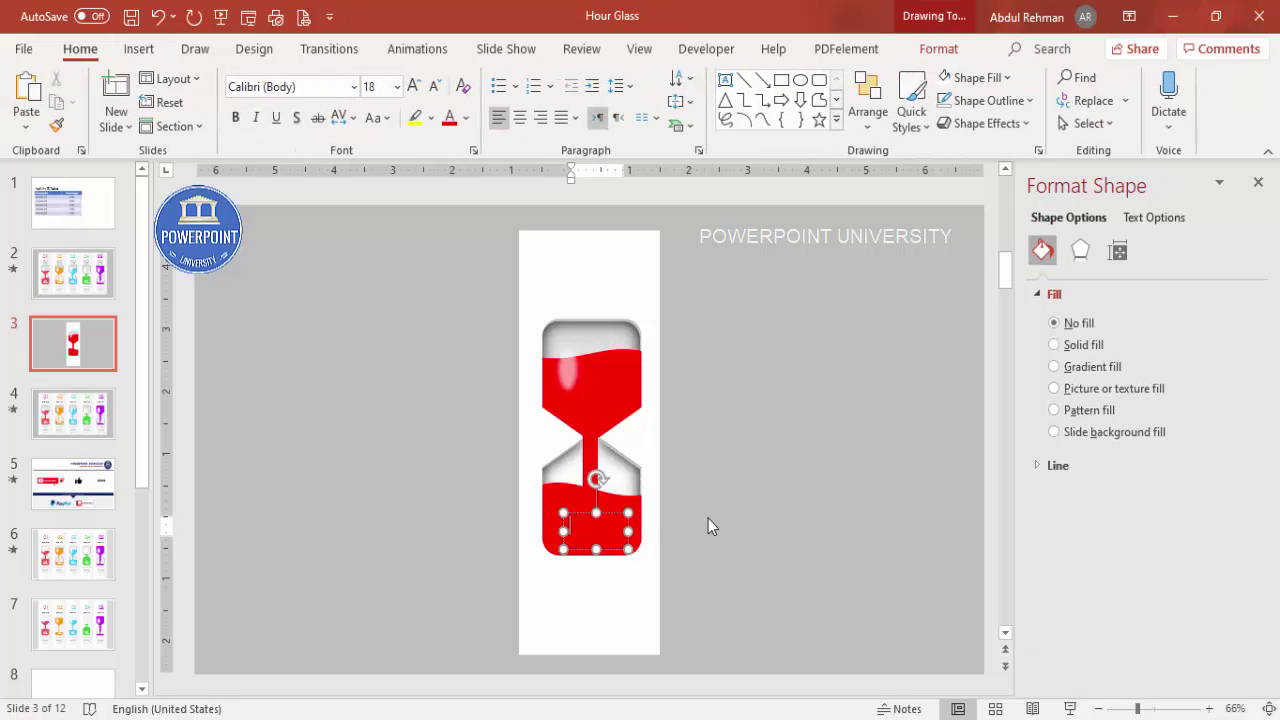
type("50")
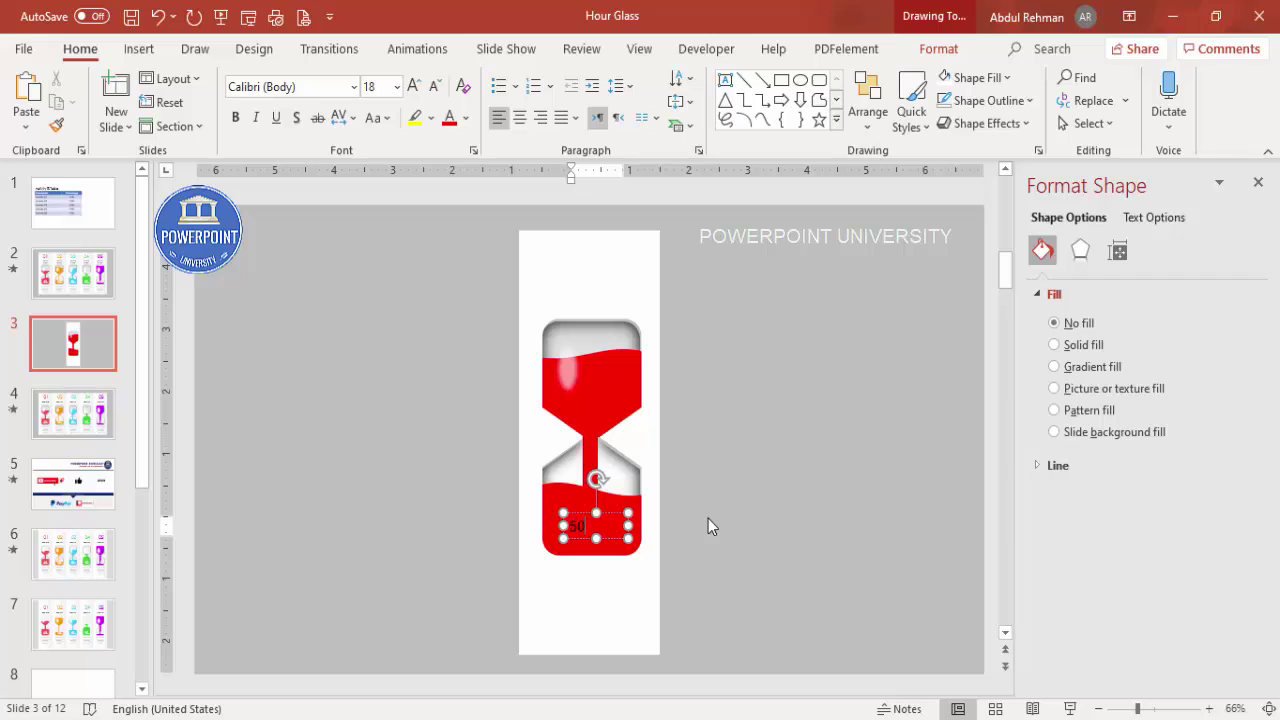
- Center the 50 in its text box and color it white
left_click(605, 513)
left_click(519, 117)
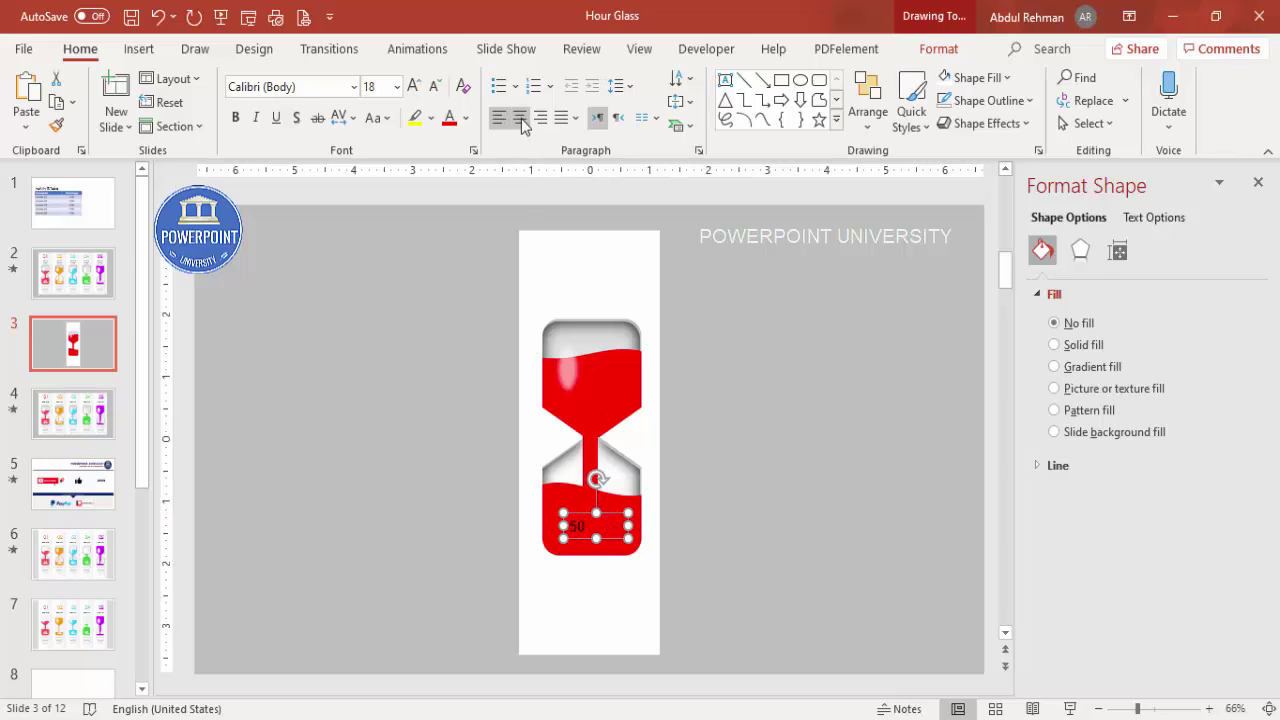
left_click(465, 118)
left_click(449, 169)
- Format the 50 label in bold Century Gothic at 54 pt
left_click(318, 87)
type("Century")
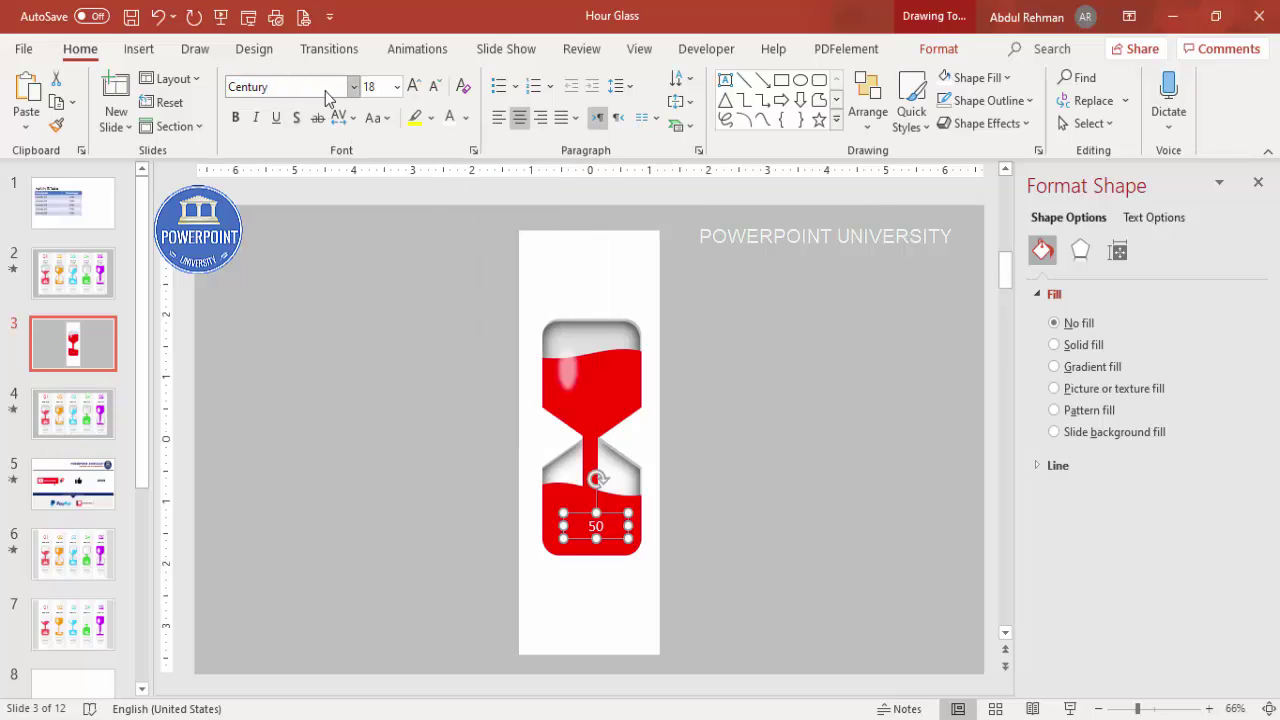
left_click(320, 87)
left_click(320, 87)
key("Return")
left_click(236, 117)
left_click(413, 85)
left_click(413, 85)
left_click(413, 85)
left_click(413, 85)
left_click(413, 85)
left_click(413, 85)
left_click(413, 85)
left_click(413, 85)
left_click(413, 85)
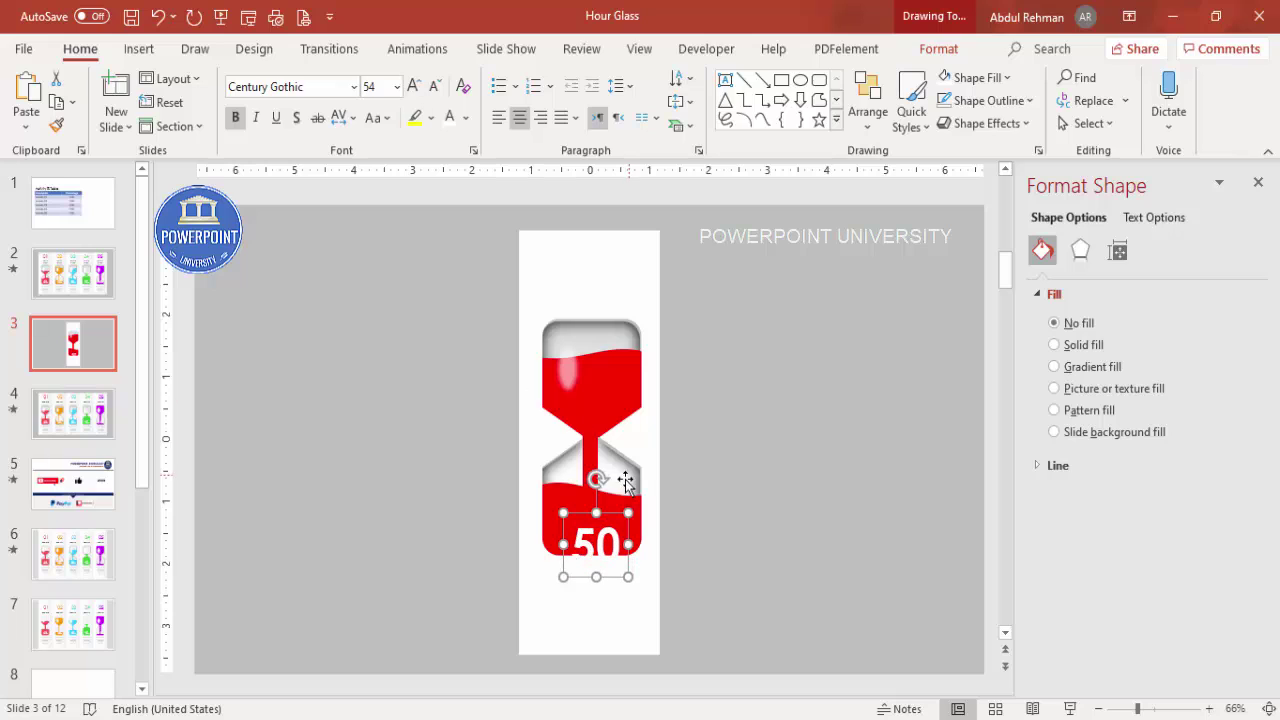
- Center the 50 in the lower red fill and place a copy of it beside the panel with its text replaced by %
left_click_drag(614, 514, 886, 523)
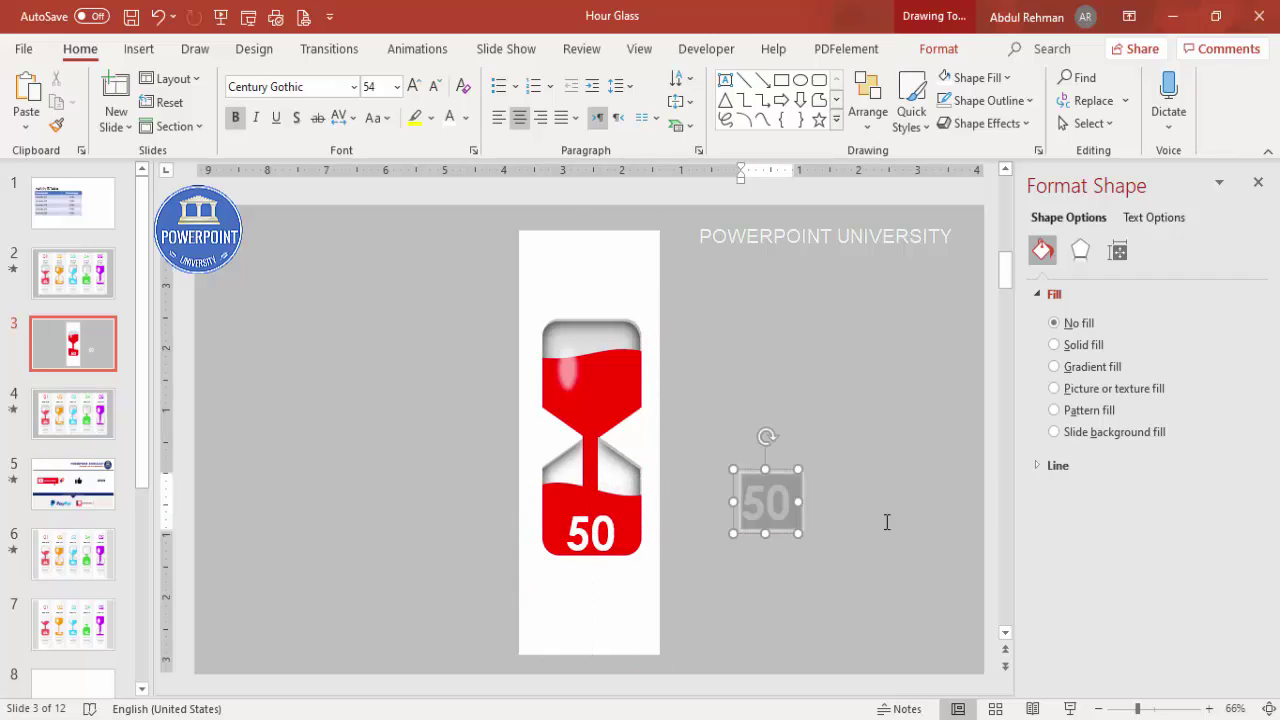
type("%")
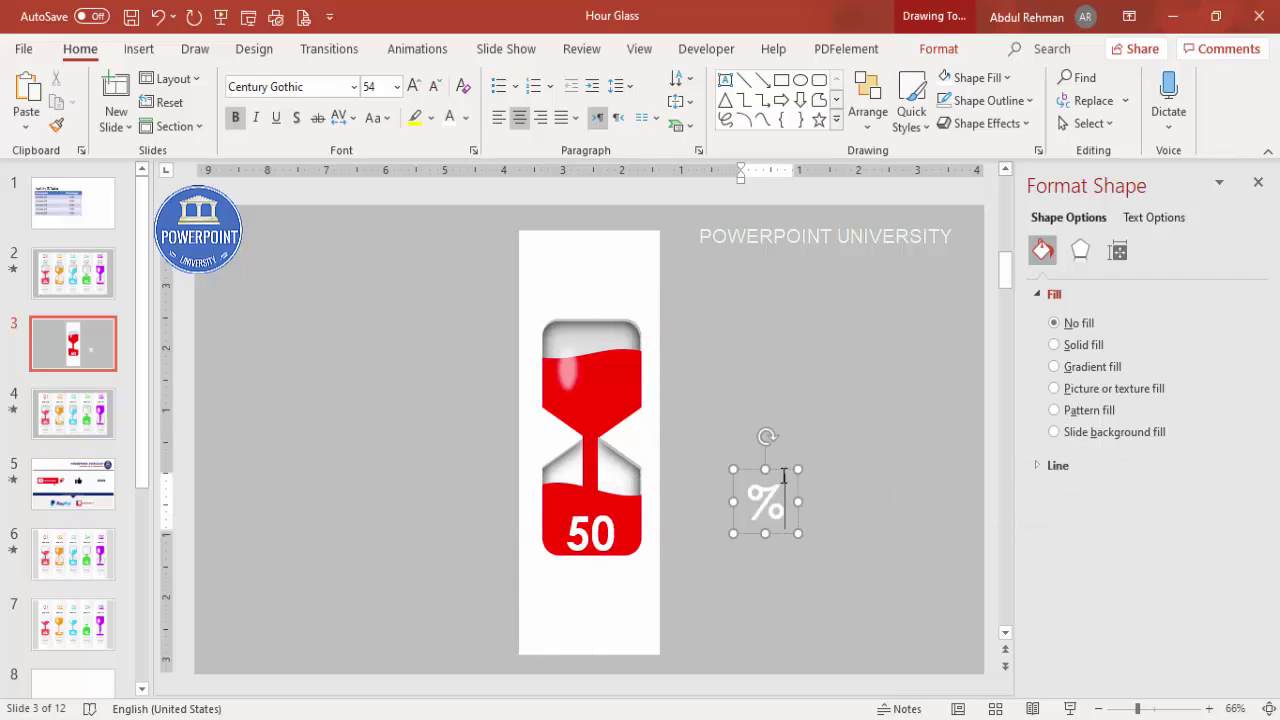
key("Escape")
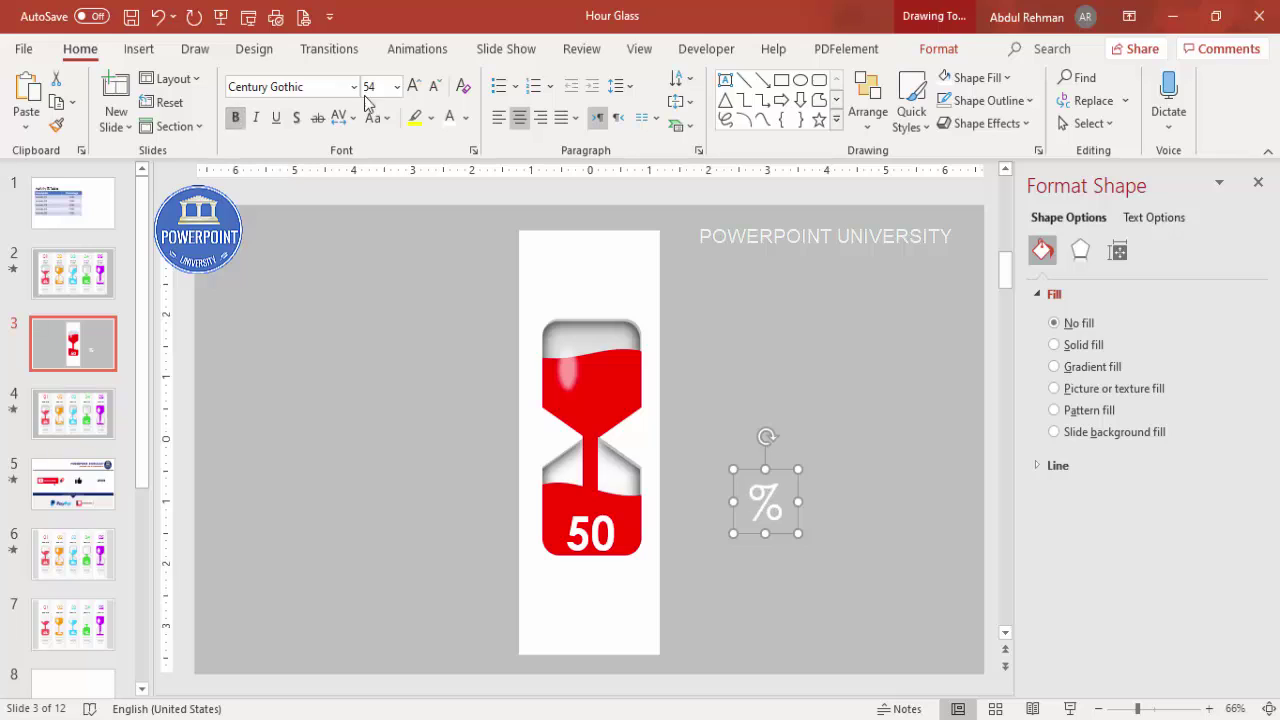
- Make the % sign regular weight and reduce its font size to 18 pt
left_click(434, 88)
left_click(434, 88)
left_click(434, 88)
left_click(434, 88)
left_click(434, 88)
left_click(434, 88)
left_click(434, 88)
left_click(434, 88)
left_click(434, 88)
left_click(434, 88)
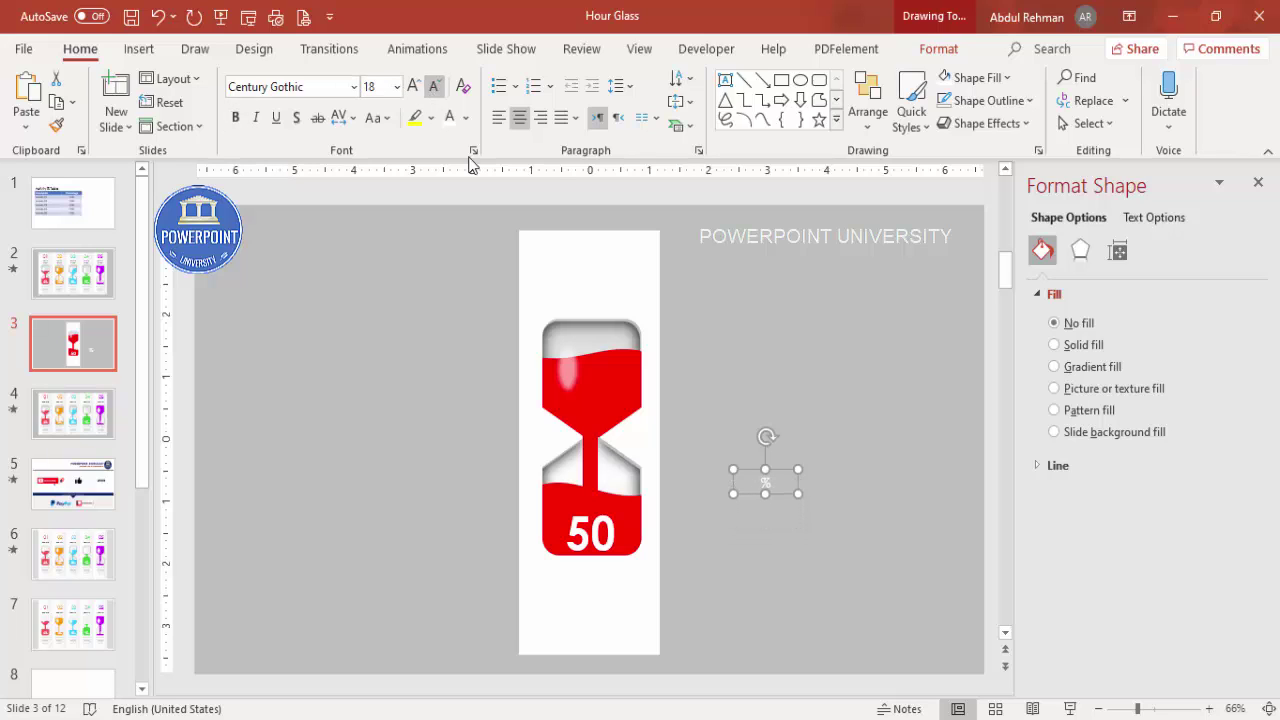
- Left-align the % sign, reduce it to 16 pt and place it just right of the 50 in the lower red fill
left_click(498, 117)
left_click_drag(799, 492, 636, 528)
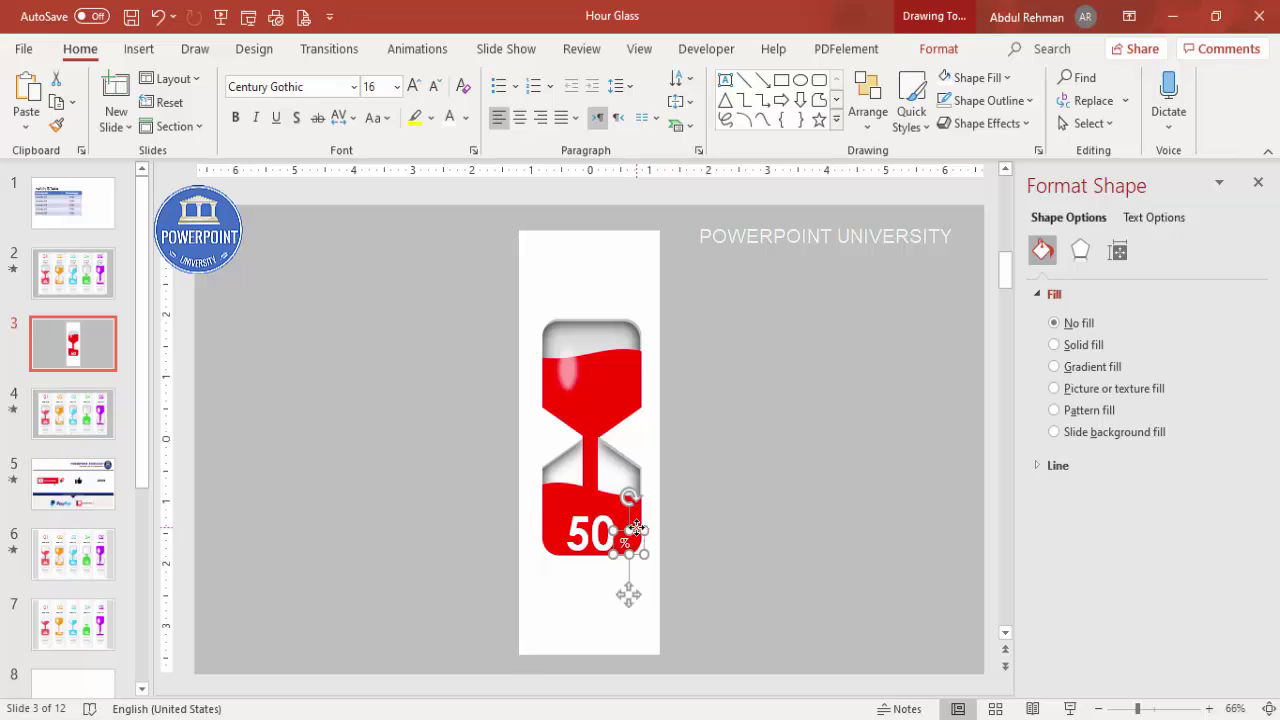
left_click(761, 483)
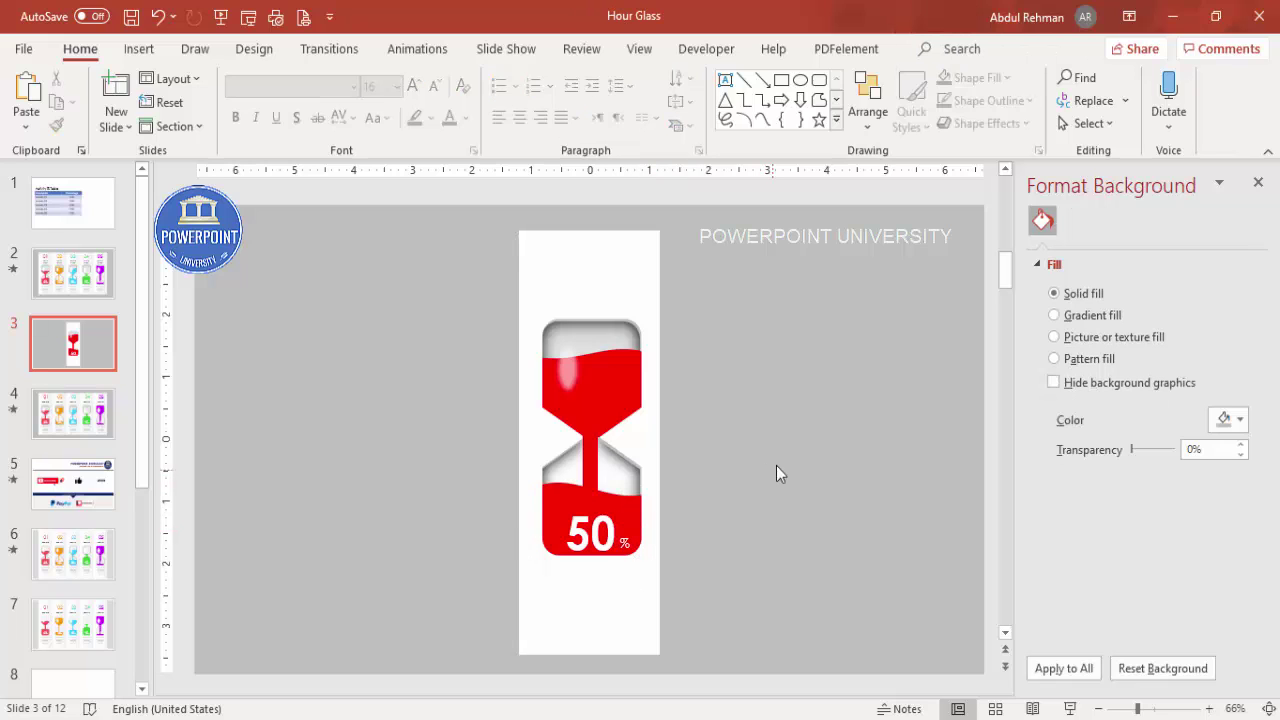
- Give the white panel a linear gradient fill at 0°, removing the first gray stop and moving the white stop to 0%
left_click(590, 256)
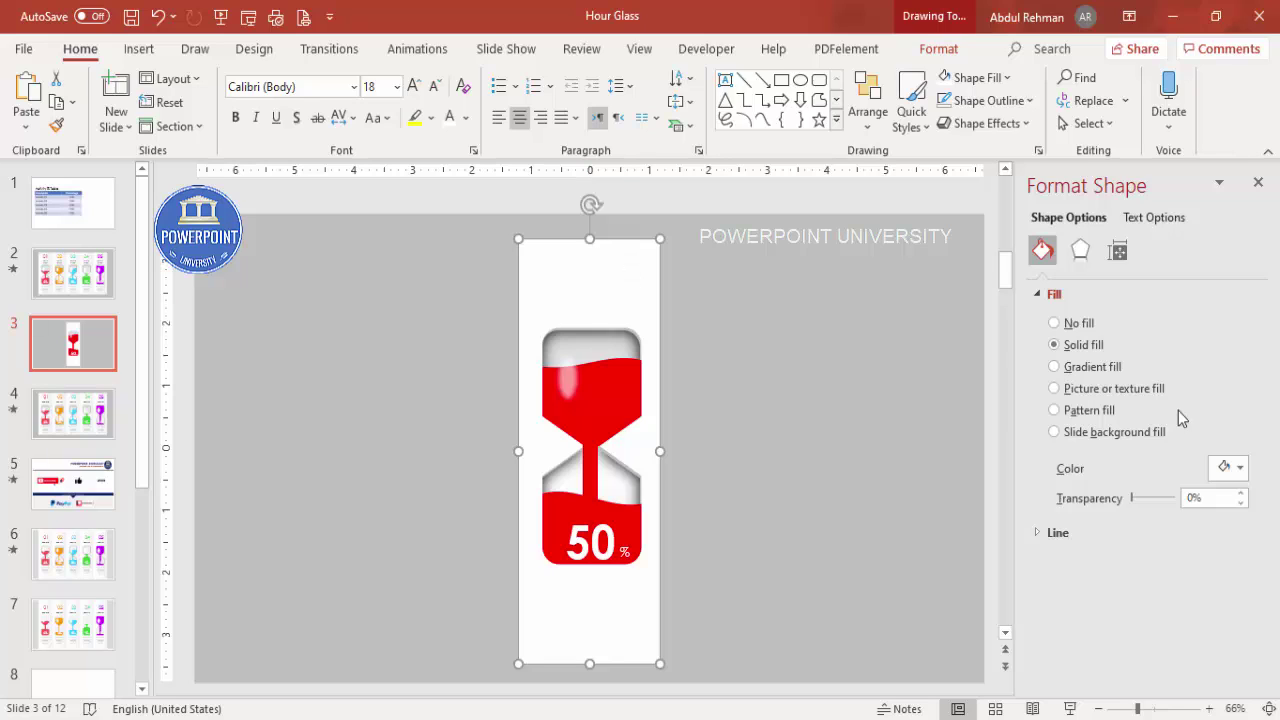
left_click(1055, 366)
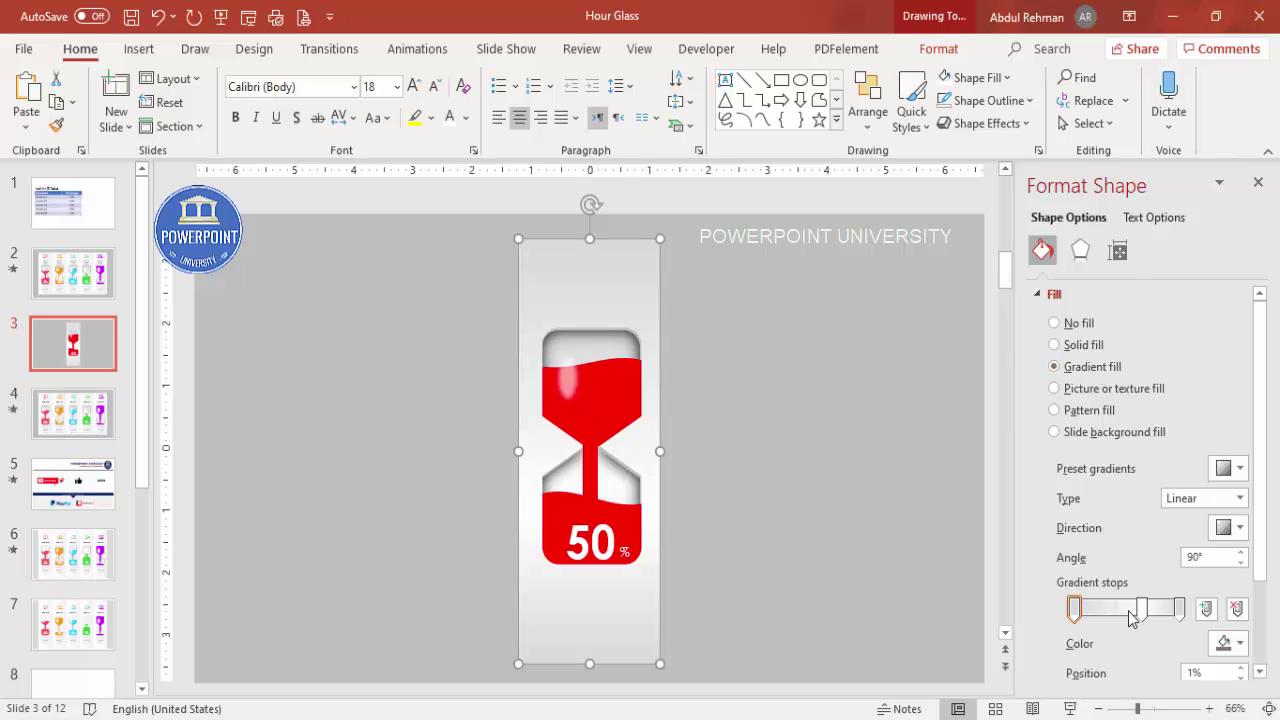
left_click(1235, 610)
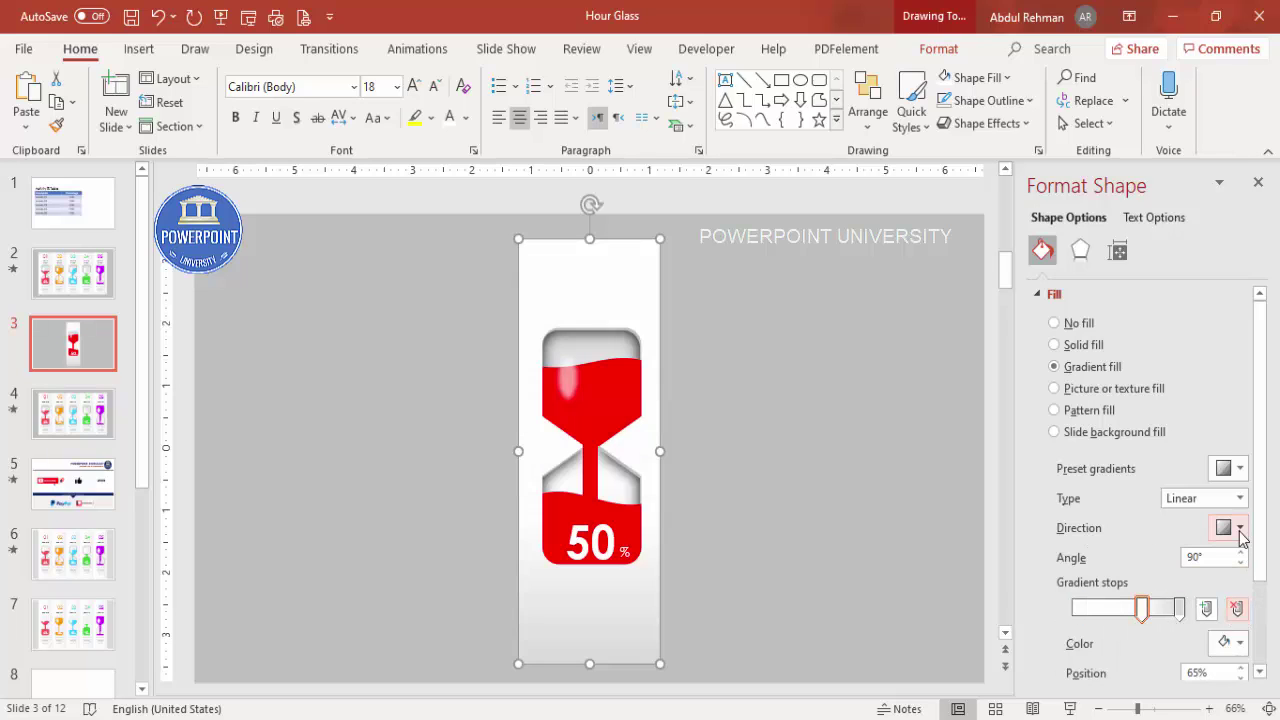
left_click(1239, 528)
left_click(1214, 564)
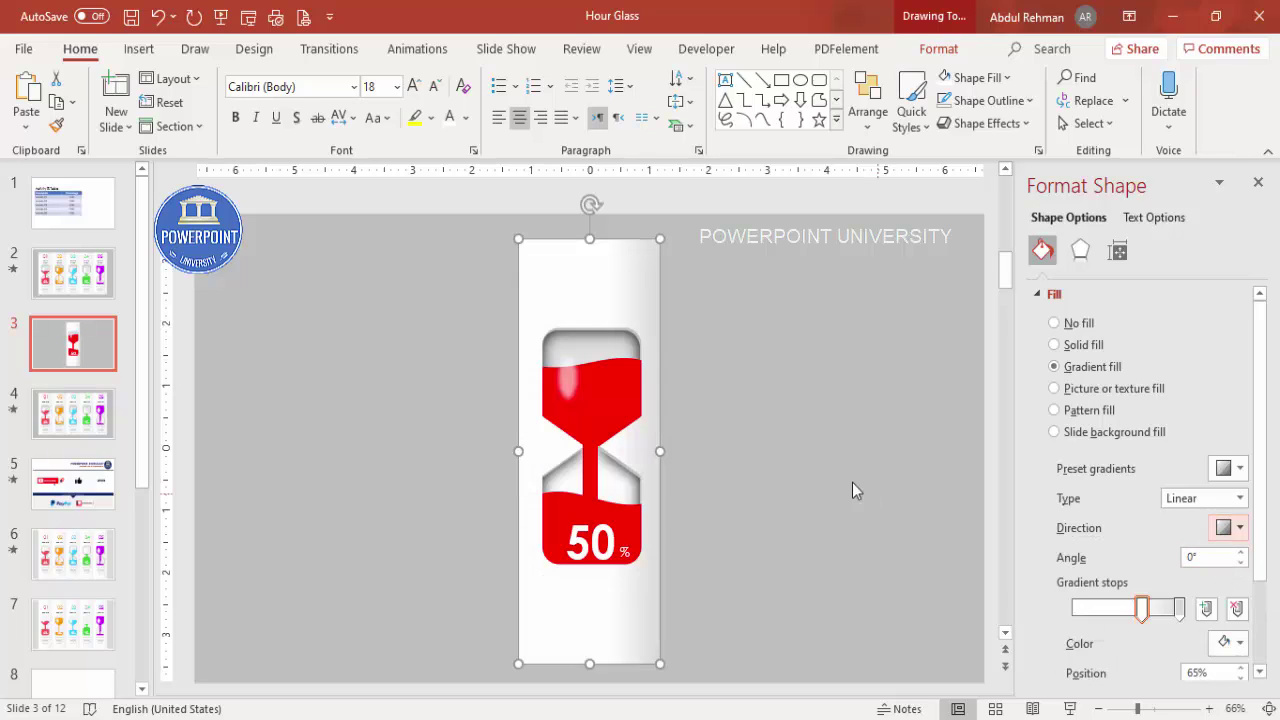
left_click_drag(1145, 605, 1071, 607)
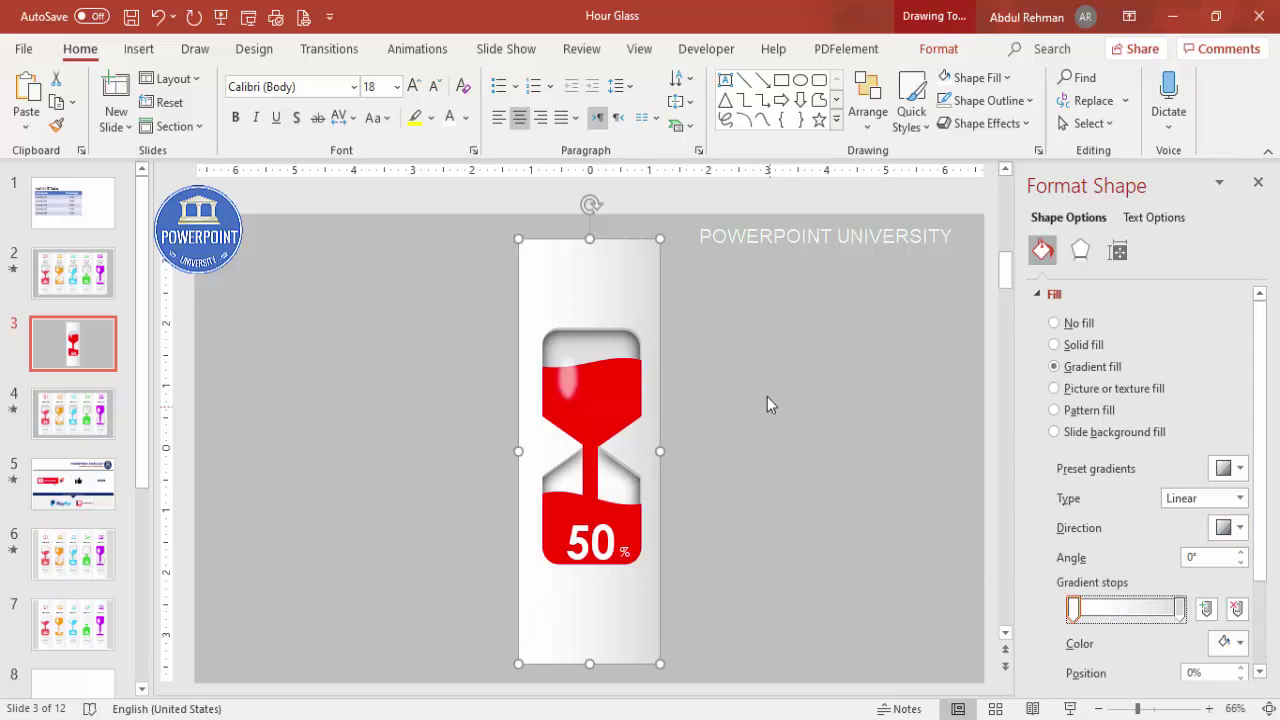
- Move the whole hourglass with its panel and labels to the left side of the slide
left_click(378, 233)
left_click_drag(414, 204, 790, 705)
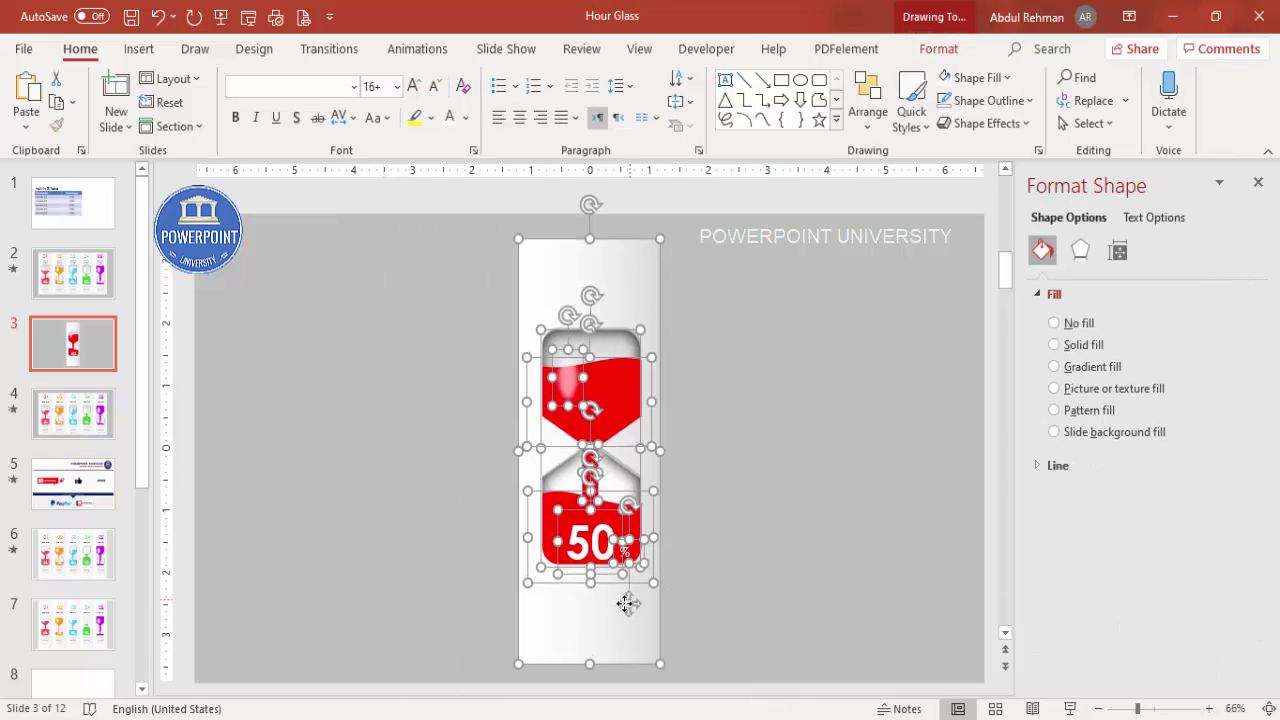
left_click_drag(570, 632, 323, 613)
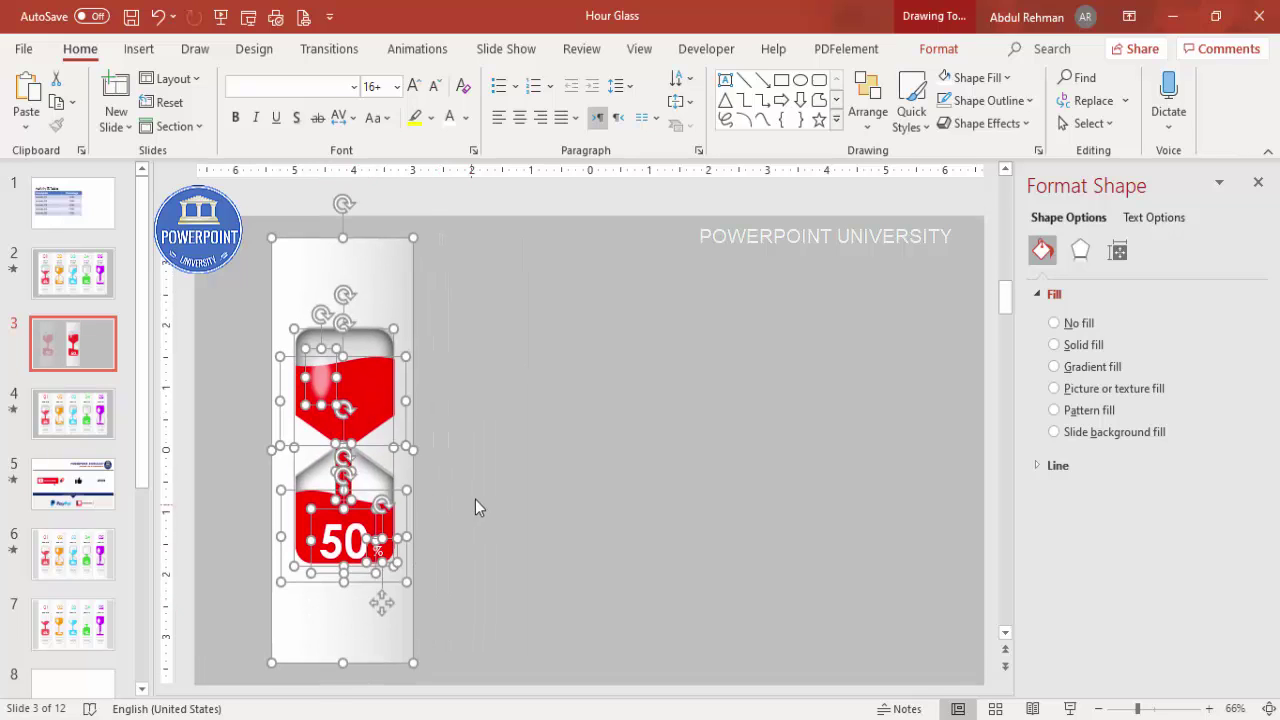
left_click(474, 501)
- Add a text box reading 01 on the panel above the hourglass
left_click(150, 50)
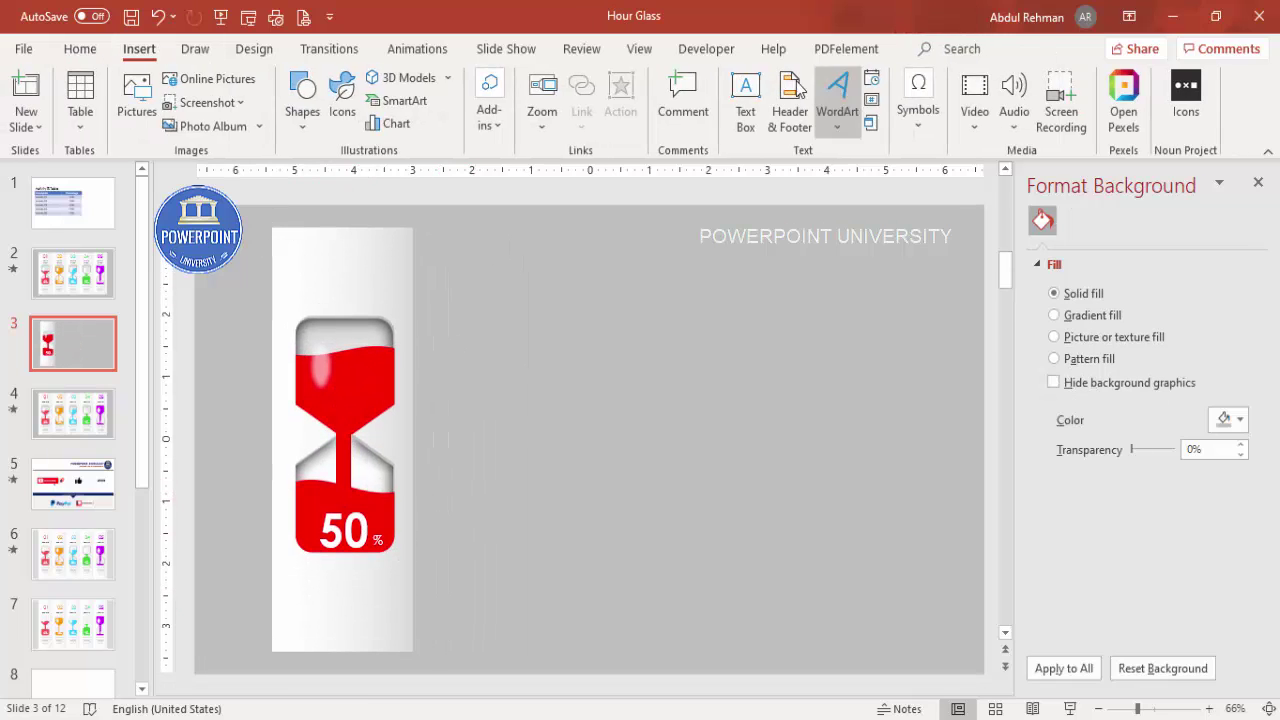
left_click(745, 105)
left_click_drag(306, 242, 414, 284)
type("01")
- Center the 01 in its text box and color it standard red
left_click(378, 241)
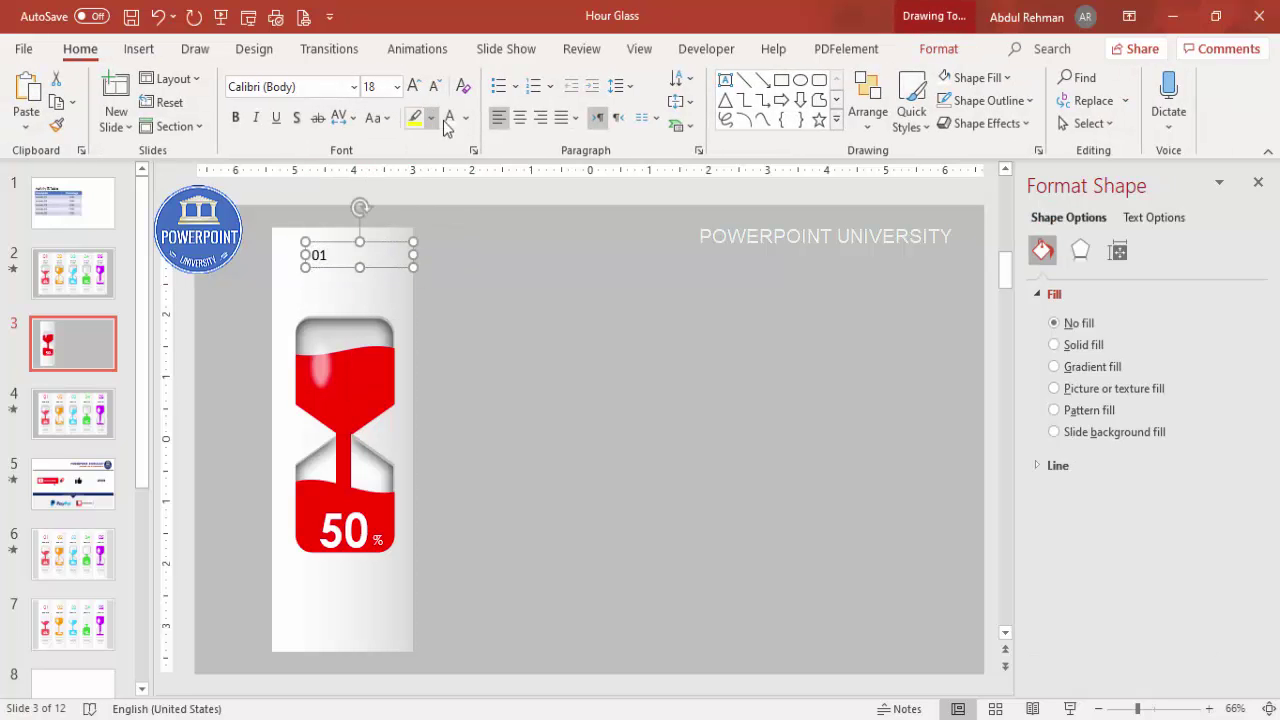
left_click(520, 118)
left_click(465, 118)
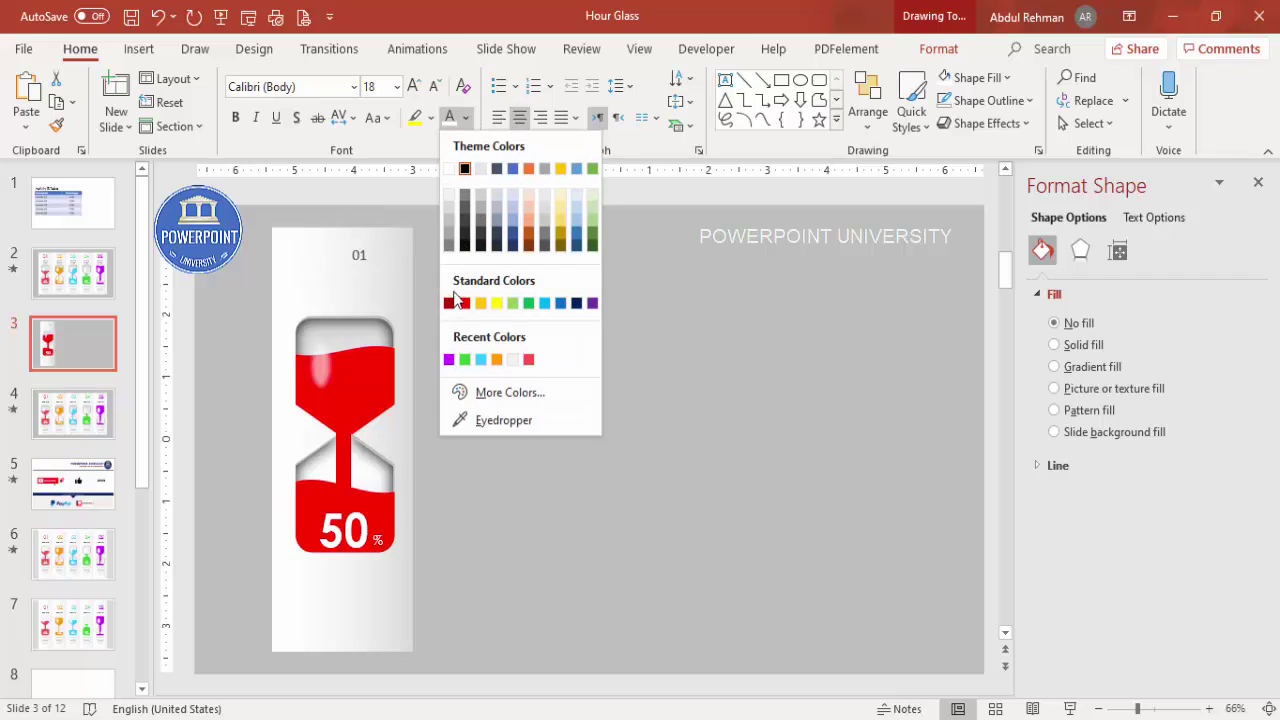
left_click(465, 303)
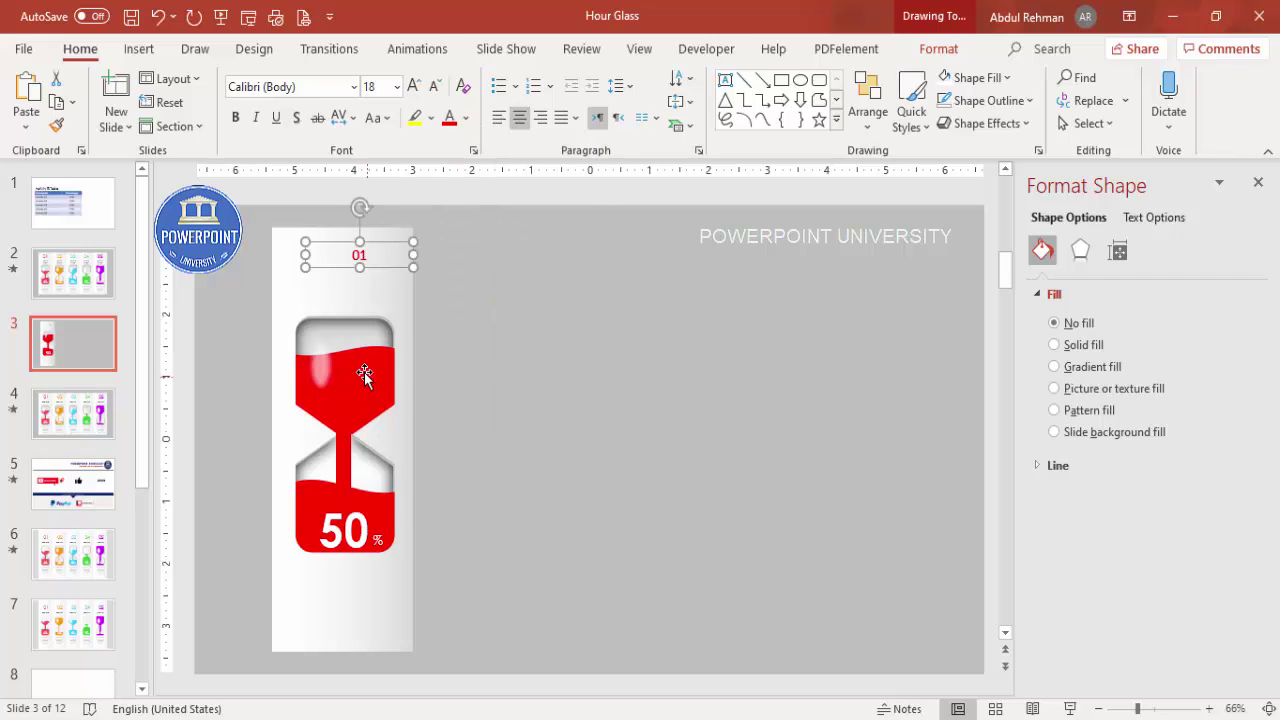
- Set the 01 label to bold Century Gothic at 54 pt and center it on the panel above the hourglass
left_click(325, 85)
type("Cent")
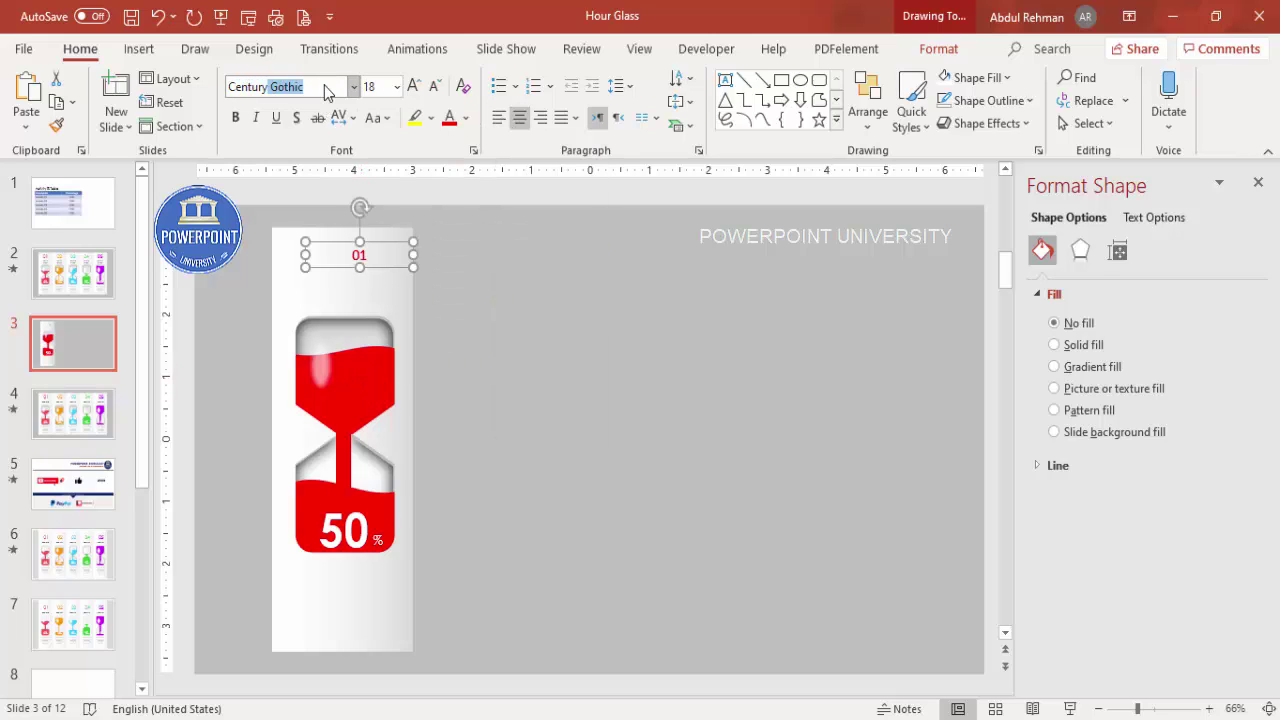
type("ury")
key("Return")
left_click(235, 117)
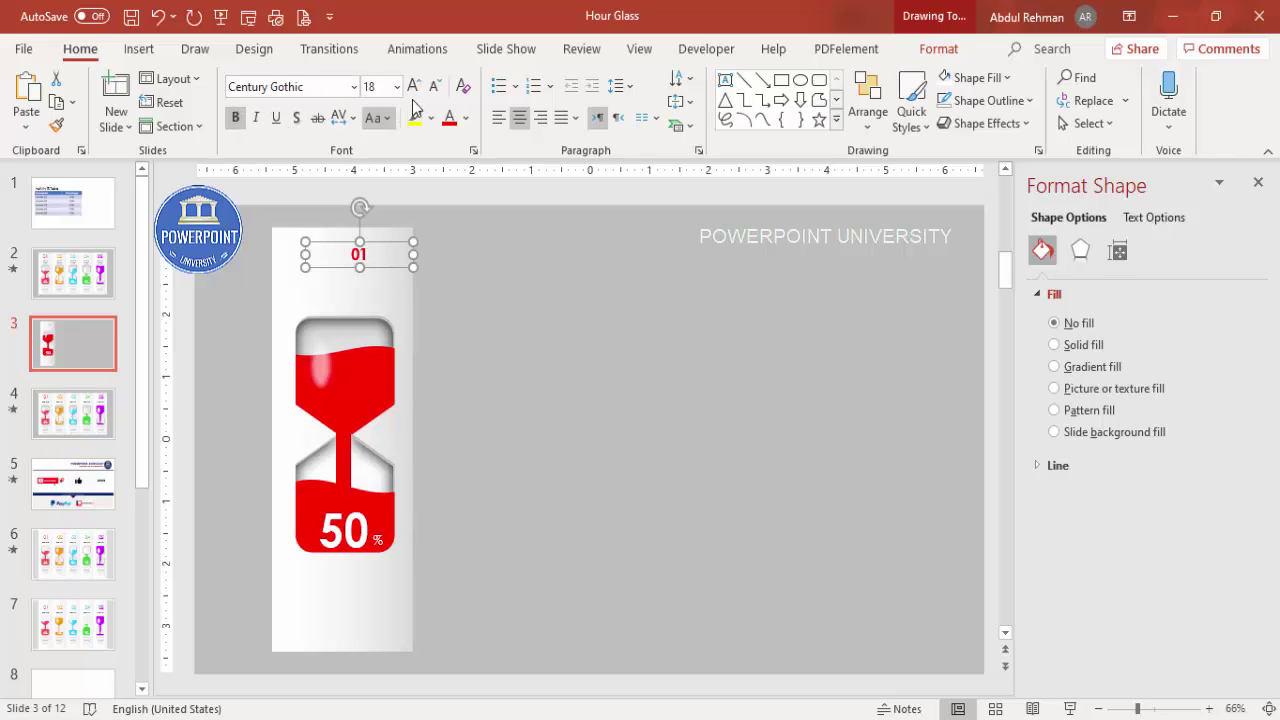
left_click(413, 86)
left_click(413, 86)
left_click(413, 86)
left_click(413, 86)
left_click(413, 86)
left_click(413, 86)
left_click(413, 86)
left_click(413, 86)
left_click(413, 86)
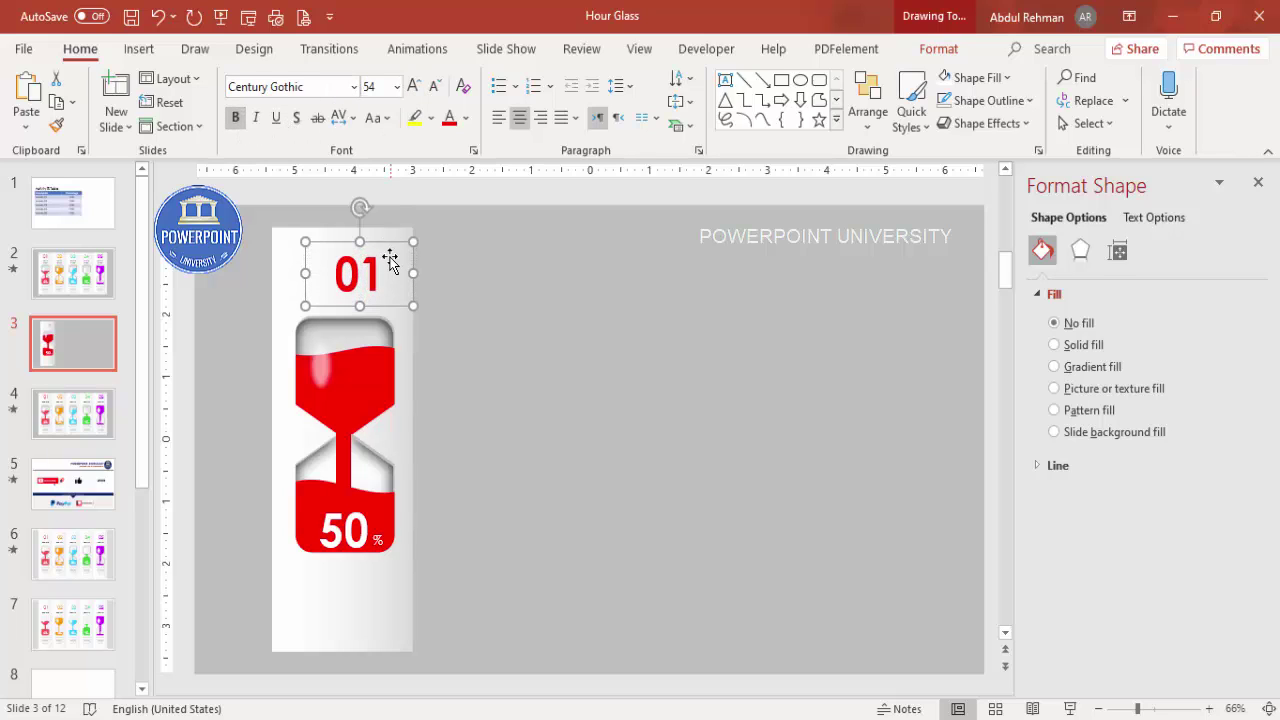
left_click_drag(380, 242, 369, 234)
left_click(472, 312)
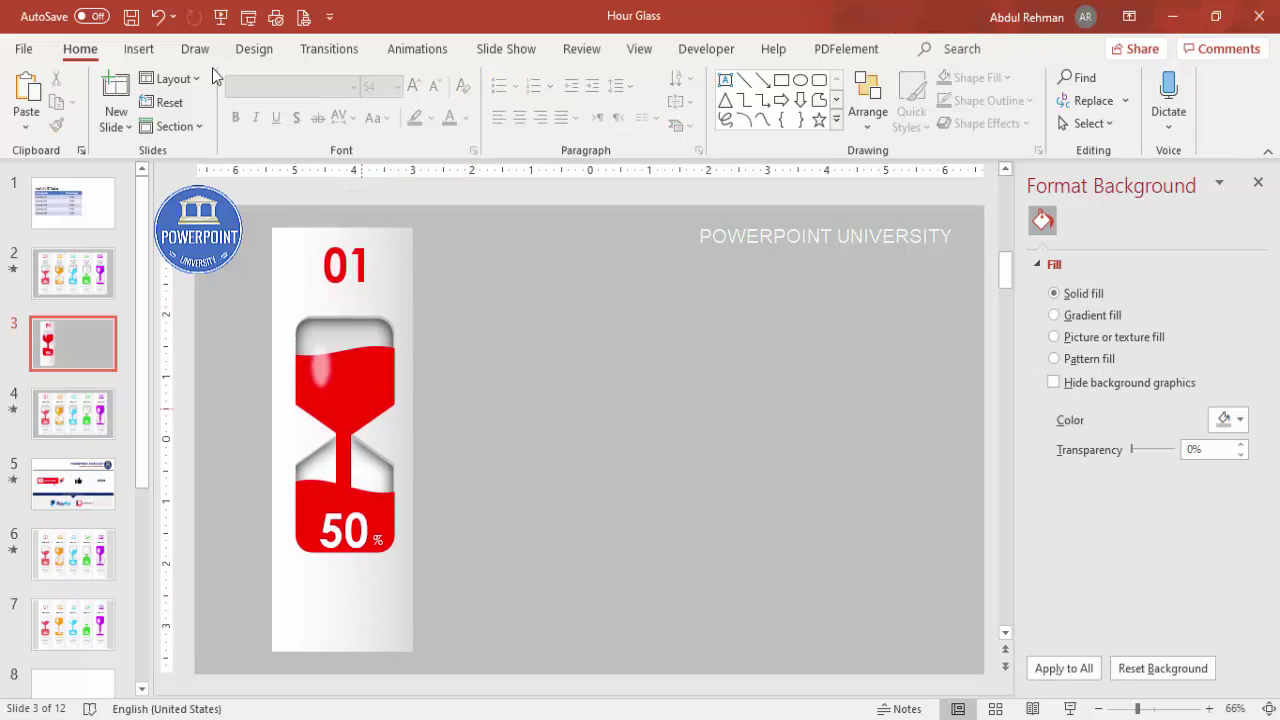
- Add a text box reading "Add detail text here" on the panel below the hourglass
left_click(139, 48)
left_click(745, 110)
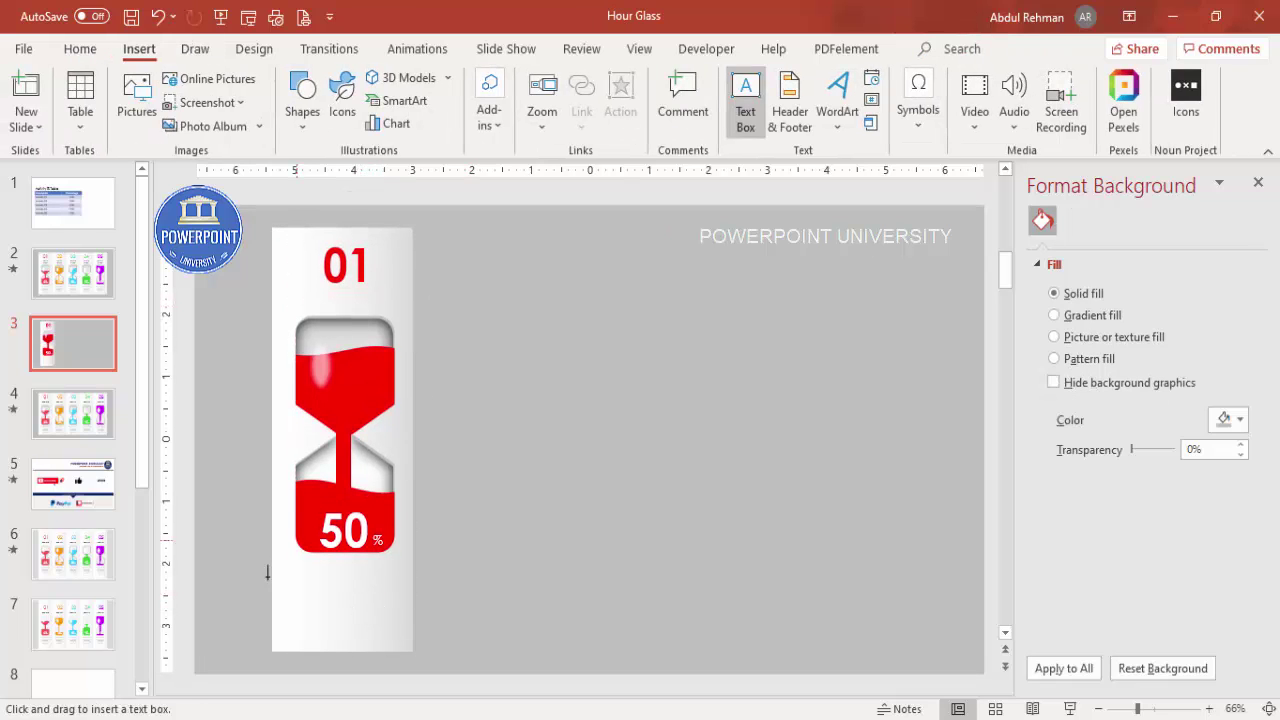
left_click_drag(300, 570, 386, 600)
type("A")
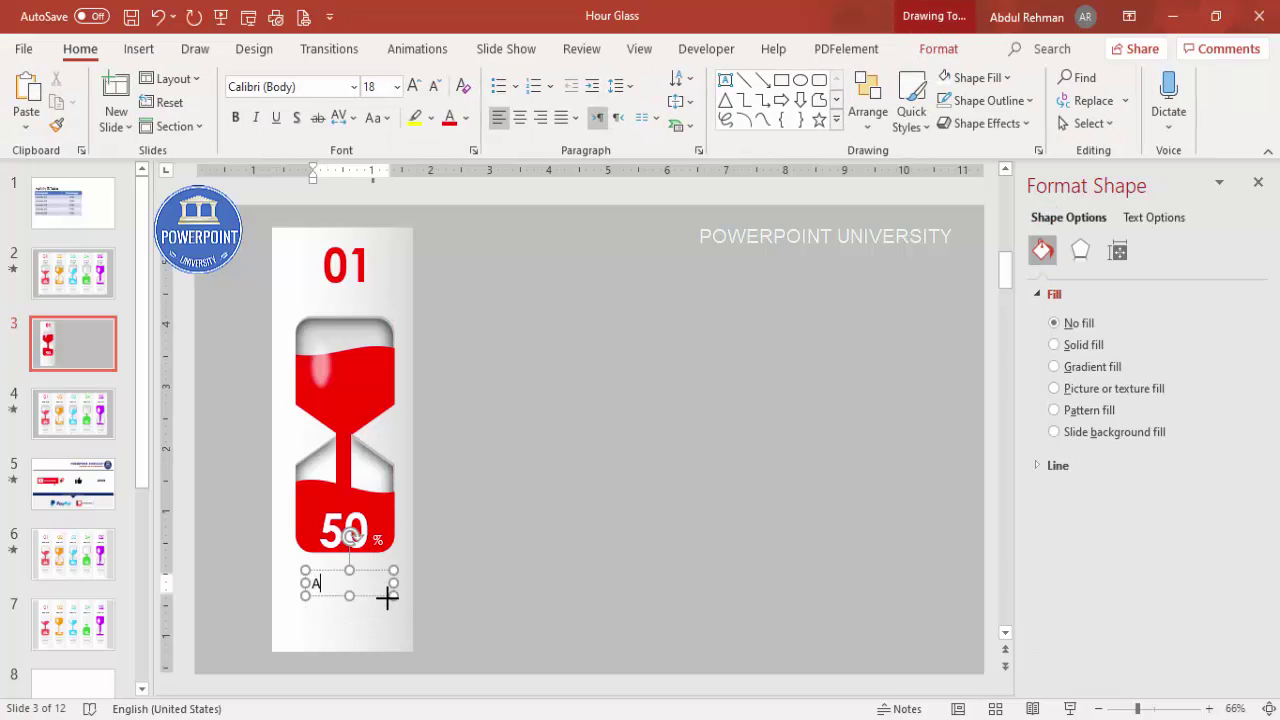
type("dd detail text here")
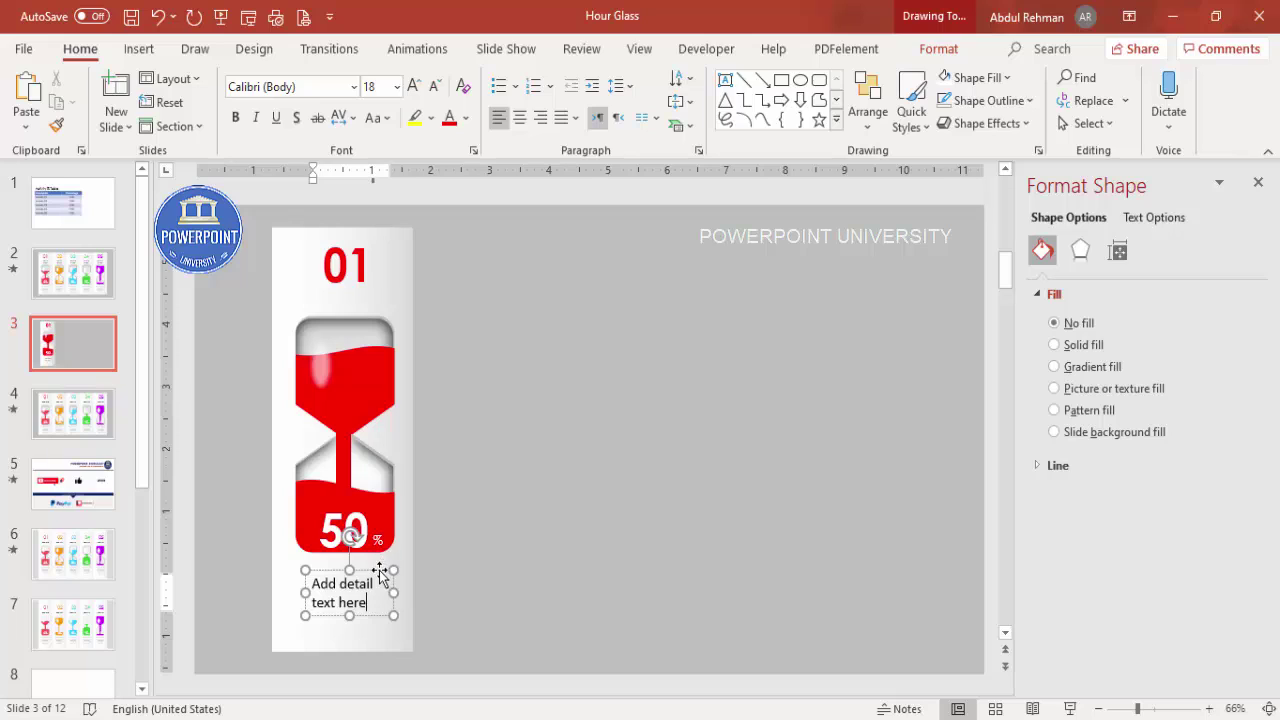
- Format the detail text as centered Century Gothic at 14 pt and center its box on the panel under the hourglass
left_click(390, 568)
left_click(519, 117)
left_click(300, 87)
type("Century Gothic")
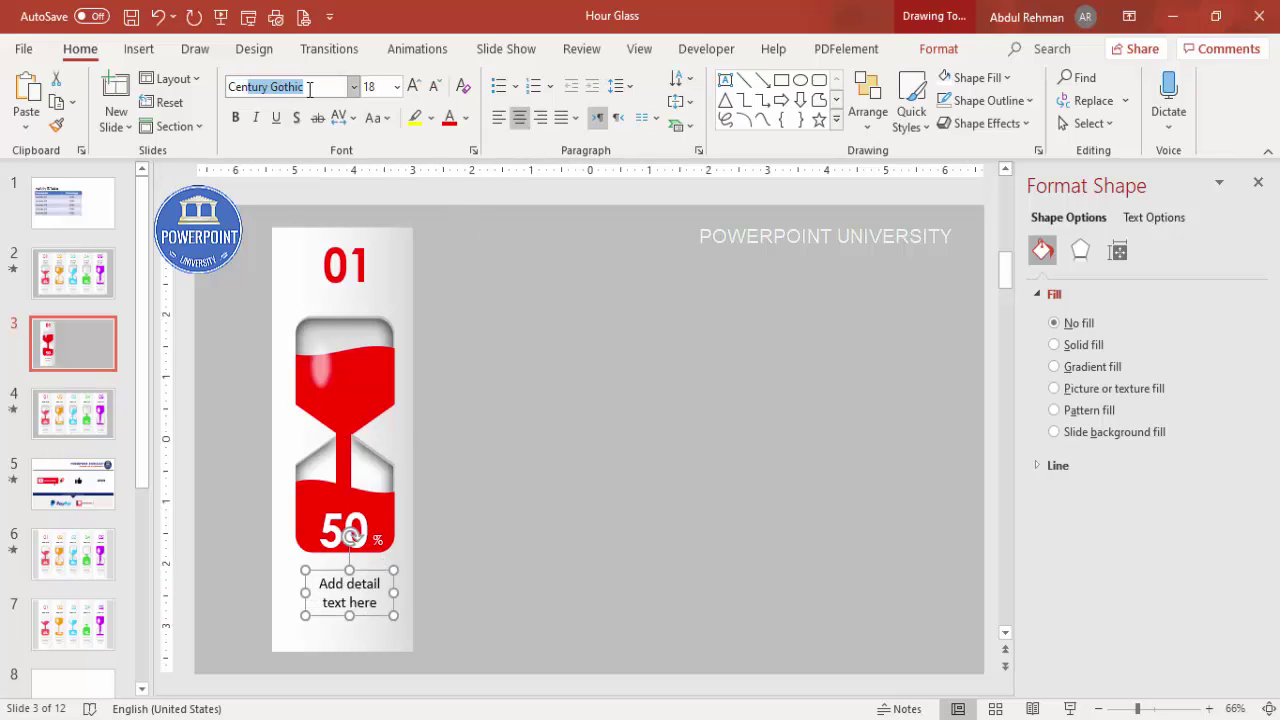
key("Return")
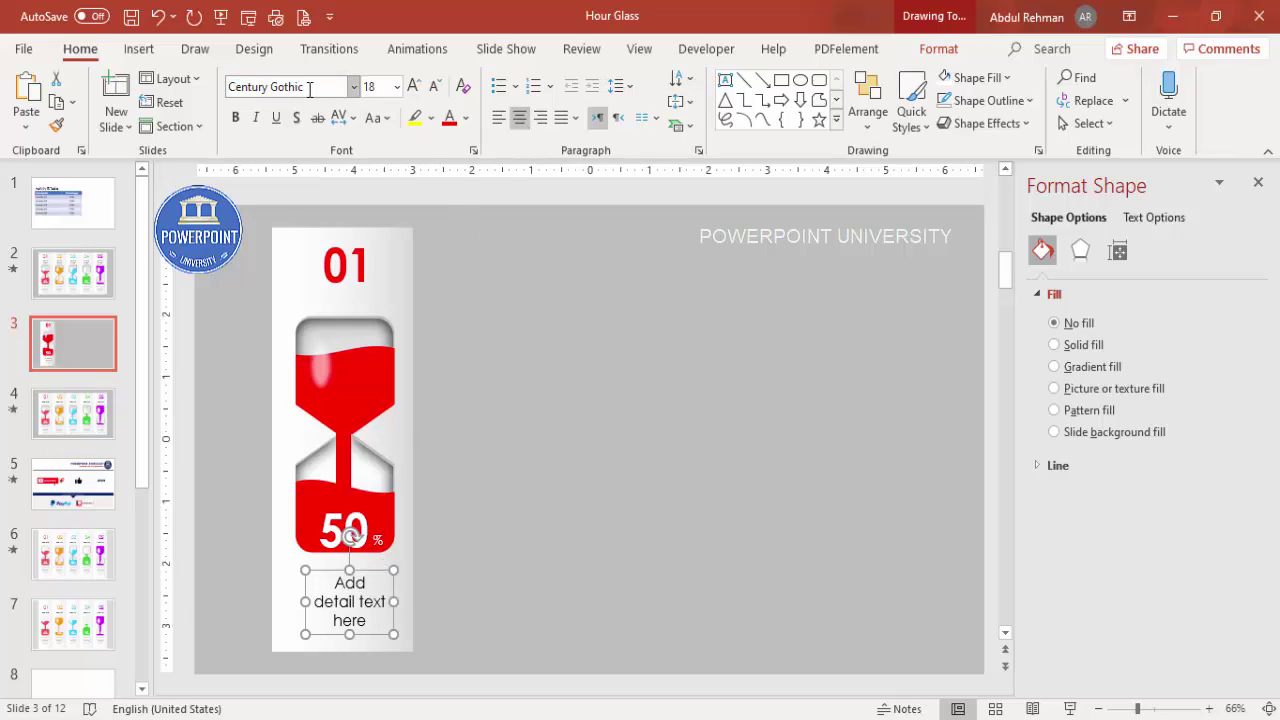
left_click(434, 86)
left_click(434, 86)
left_click_drag(379, 569, 371, 570)
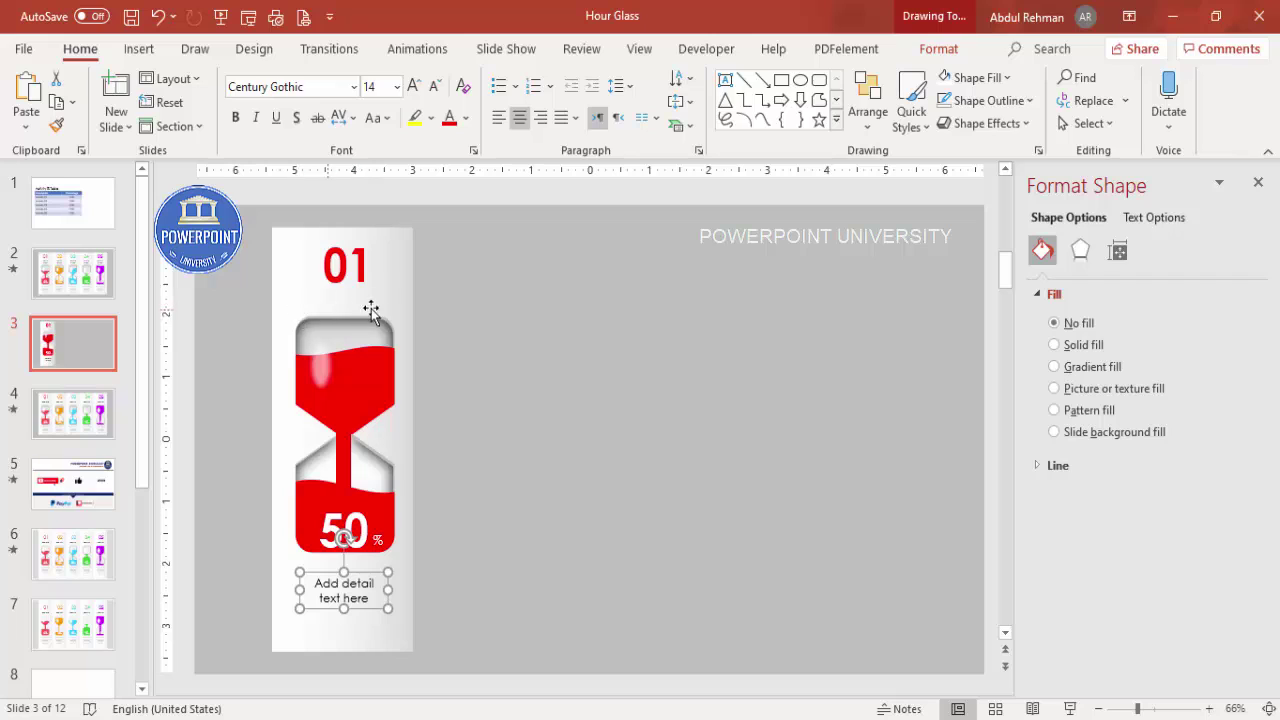
- Group the panel, all hourglass parts and the text labels into one object
left_click(506, 302)
left_click_drag(226, 193, 447, 690)
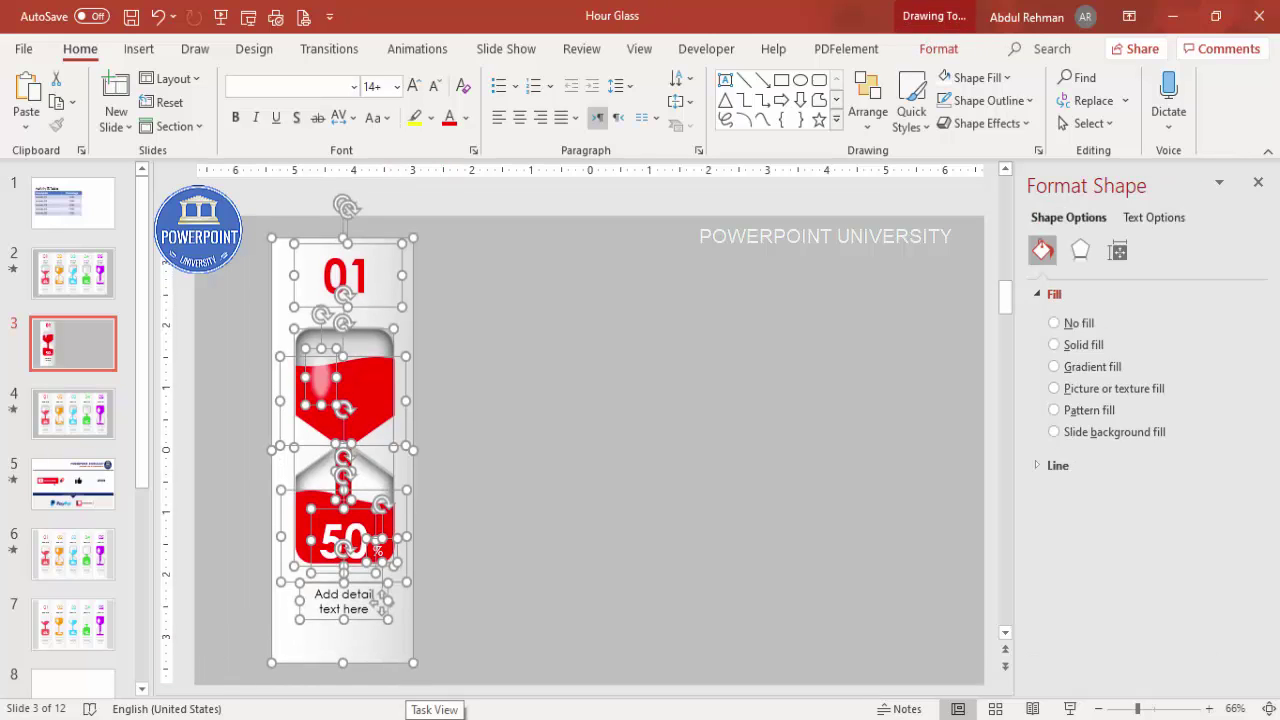
key("ctrl+g")
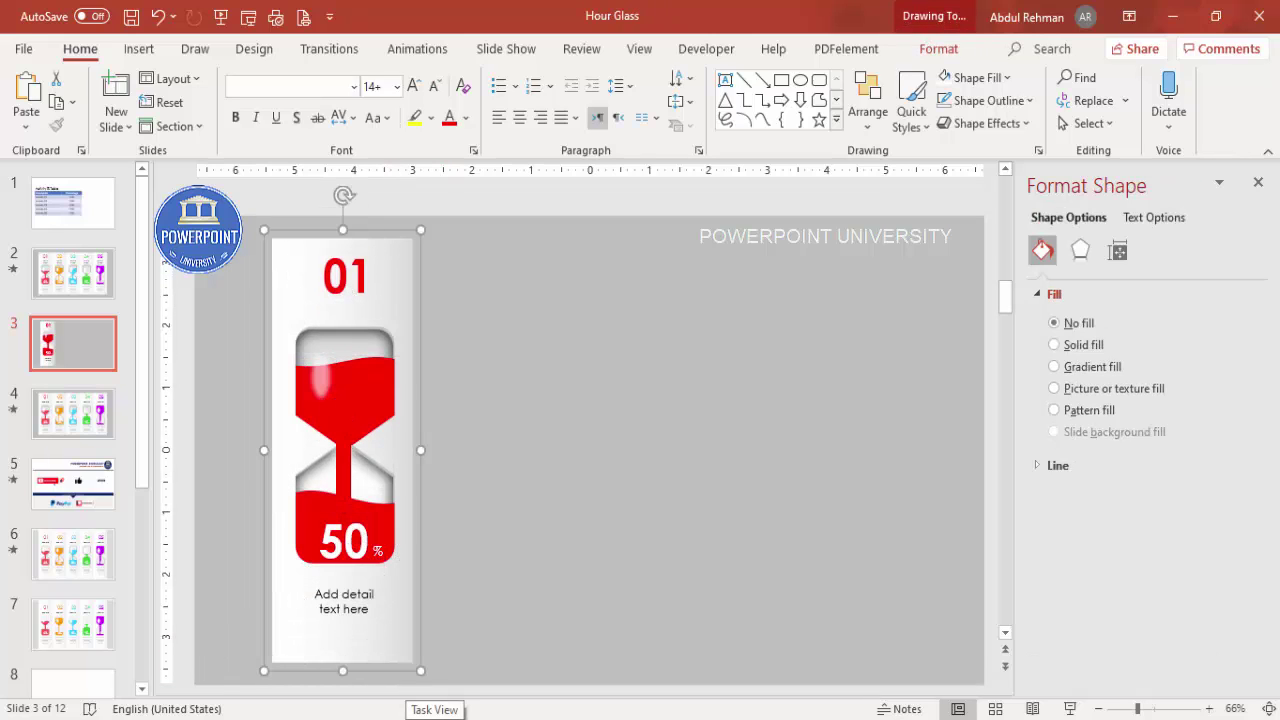
- Duplicate the grouped hourglass panel four times to make a row of five adjoining panels
left_click_drag(397, 300, 531, 270)
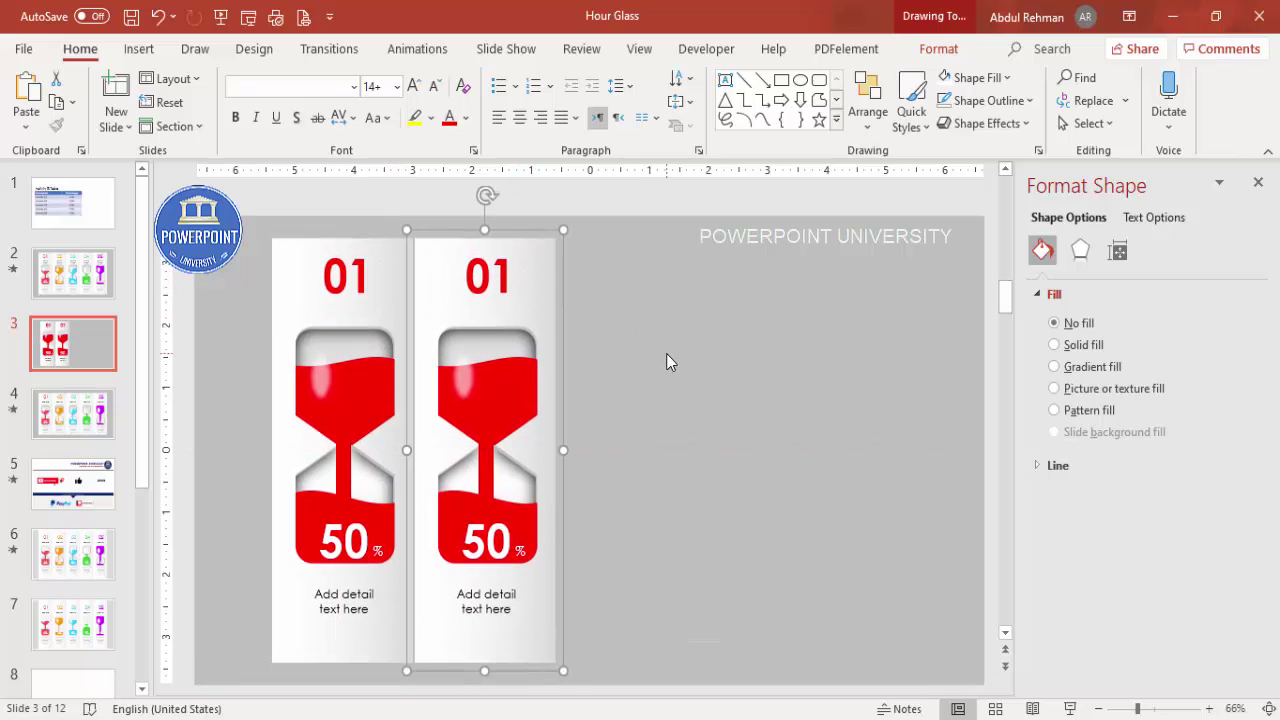
key("ctrl+d")
key("ctrl+d")
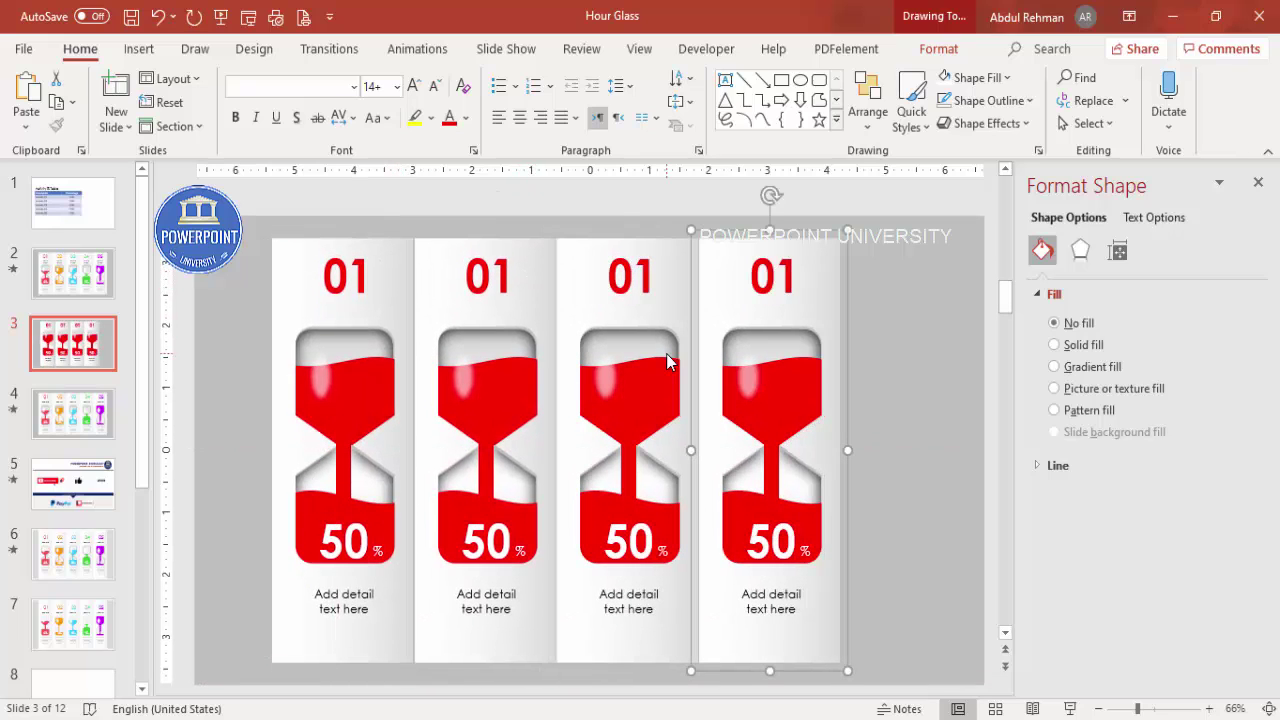
key("ctrl+d")
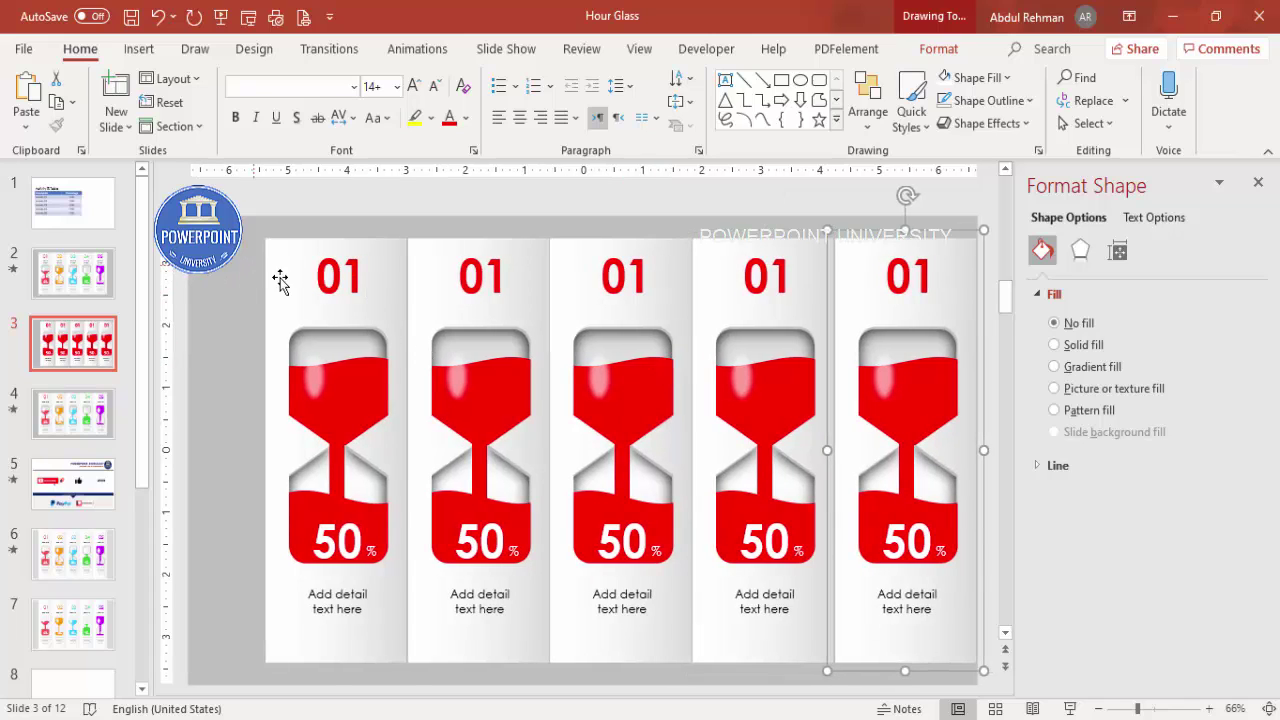
- Move all five hourglass panels together so the row is centered on the slide
left_click(327, 297, "shift")
left_click(480, 299, "shift")
left_click(622, 298, "shift")
left_click(760, 298, "shift")
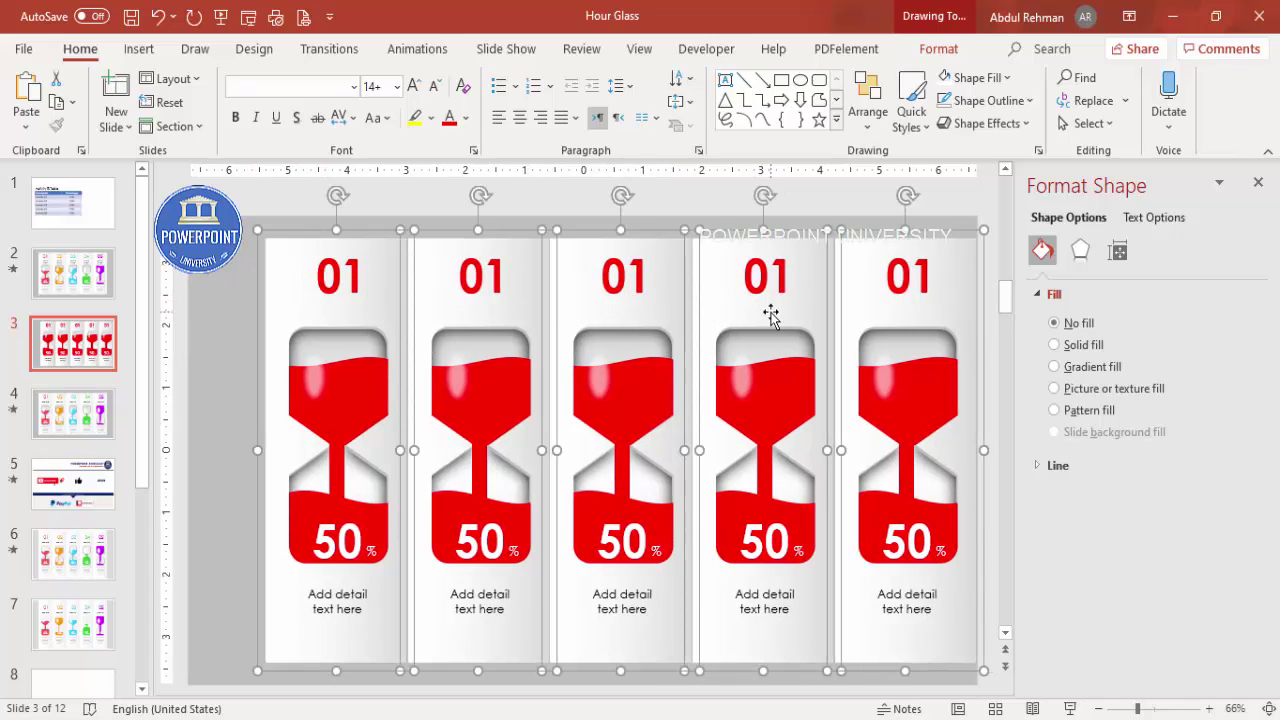
left_click_drag(750, 240, 717, 236)
left_click(677, 199)
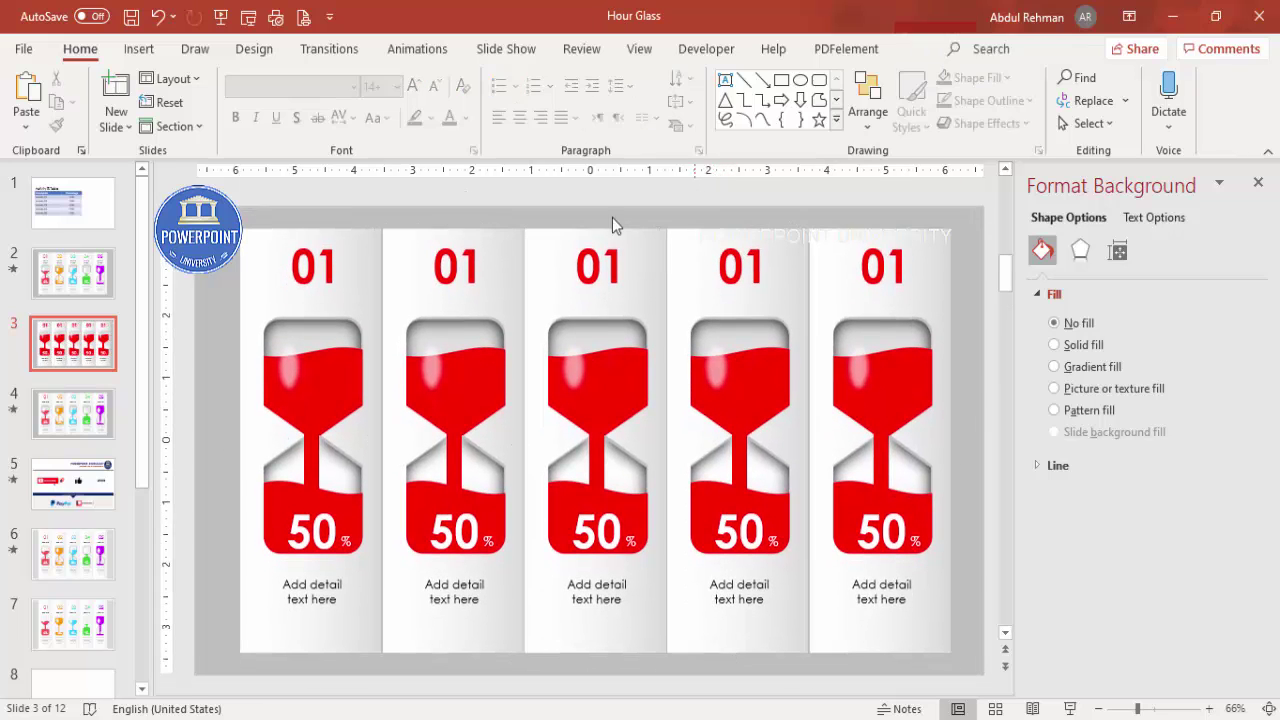
- Renumber the four duplicated panels 02, 03, 04 and 05
left_click(458, 266)
key("BackSpace")
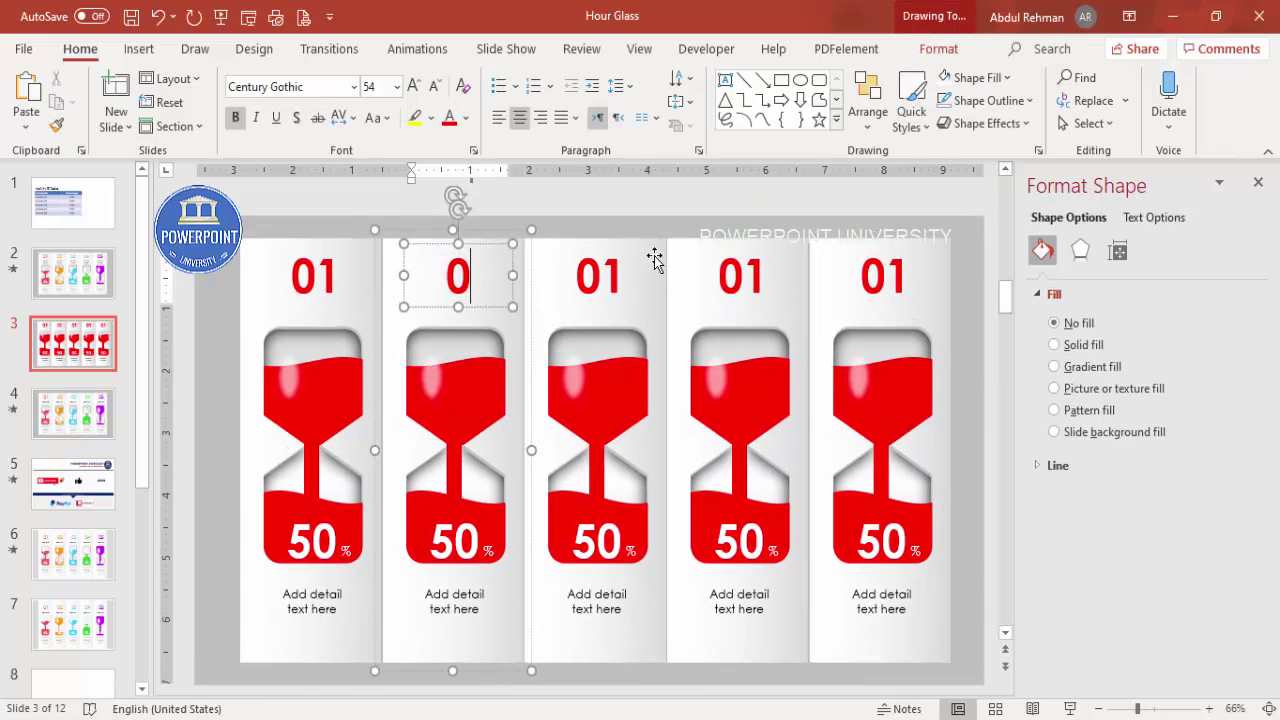
type("2")
left_click(618, 278)
key("BackSpace")
type("3")
left_click(758, 284)
key("BackSpace")
type("4")
left_click(902, 278)
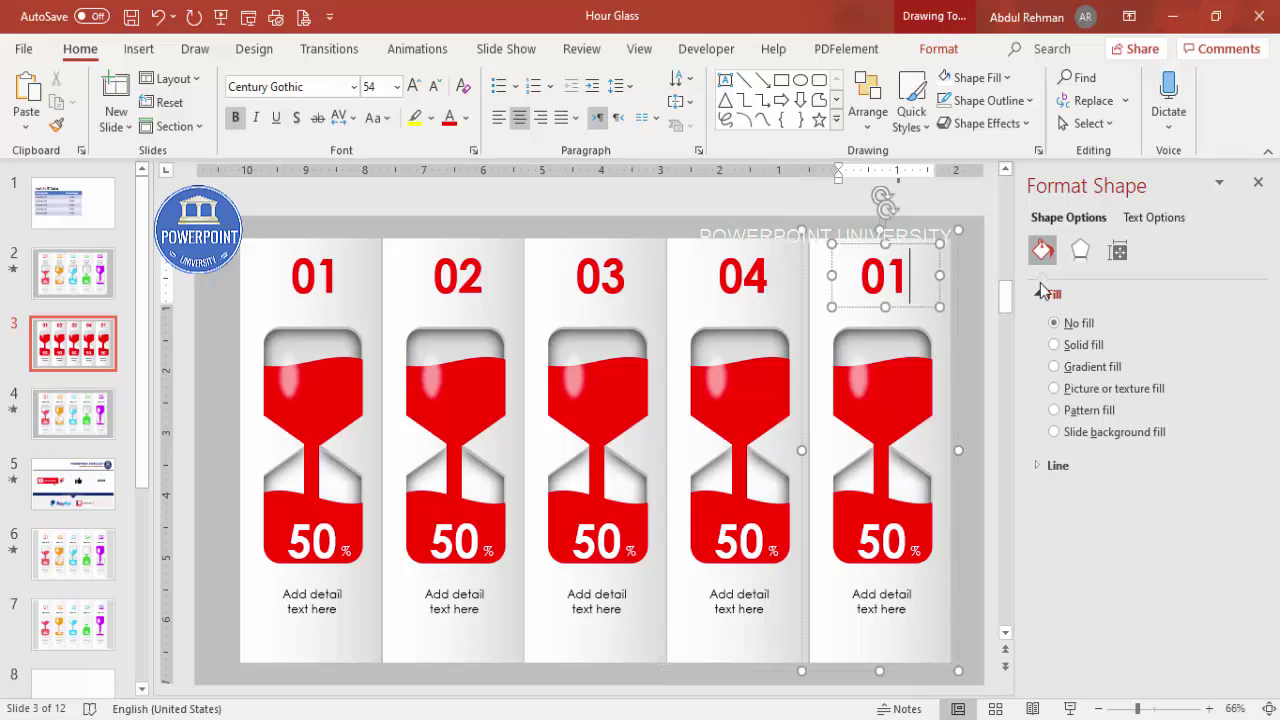
key("BackSpace")
type("5")
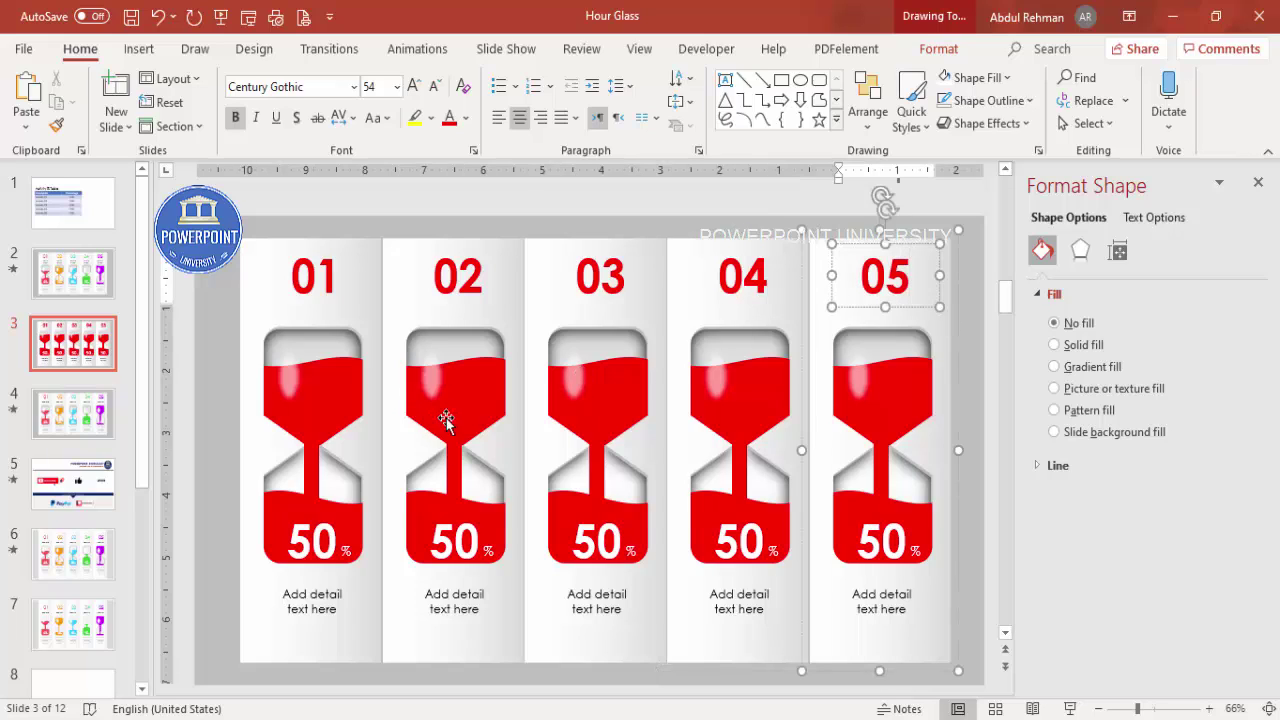
- Lower the top sand level and raise the bottom sand level in the panel 02 hourglass
left_click(463, 389)
left_click(472, 385)
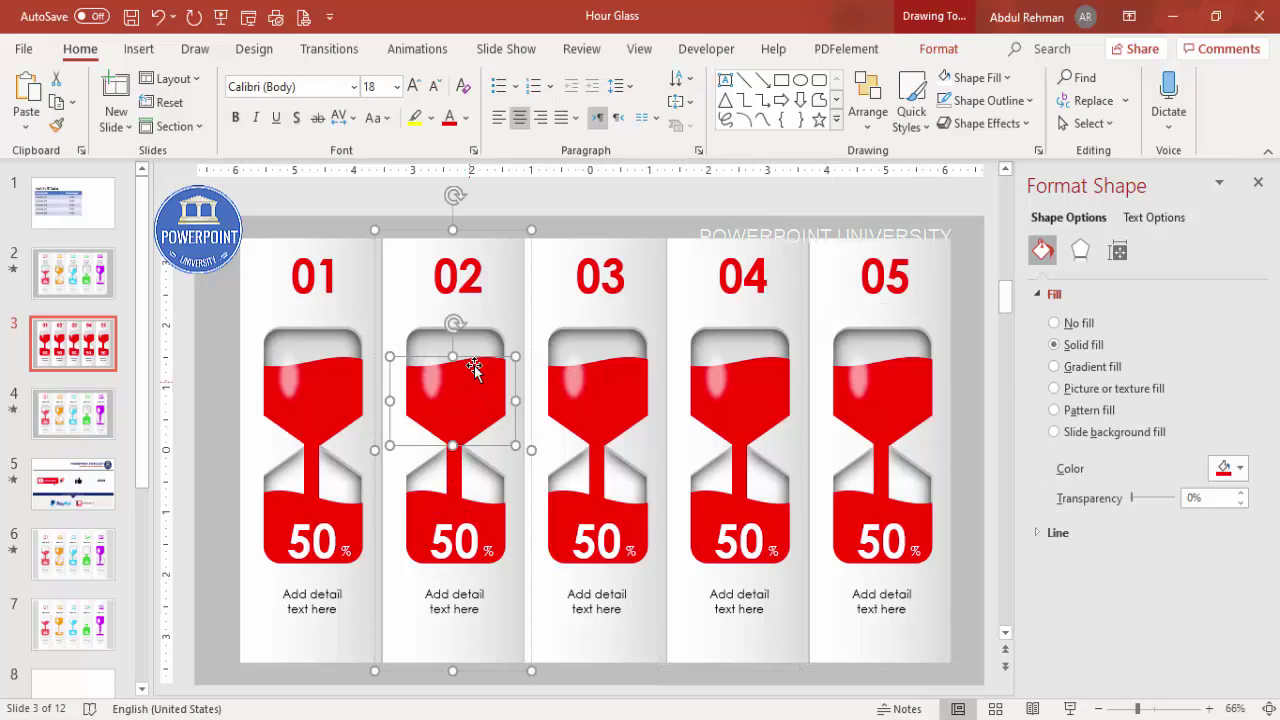
left_click_drag(452, 358, 452, 398)
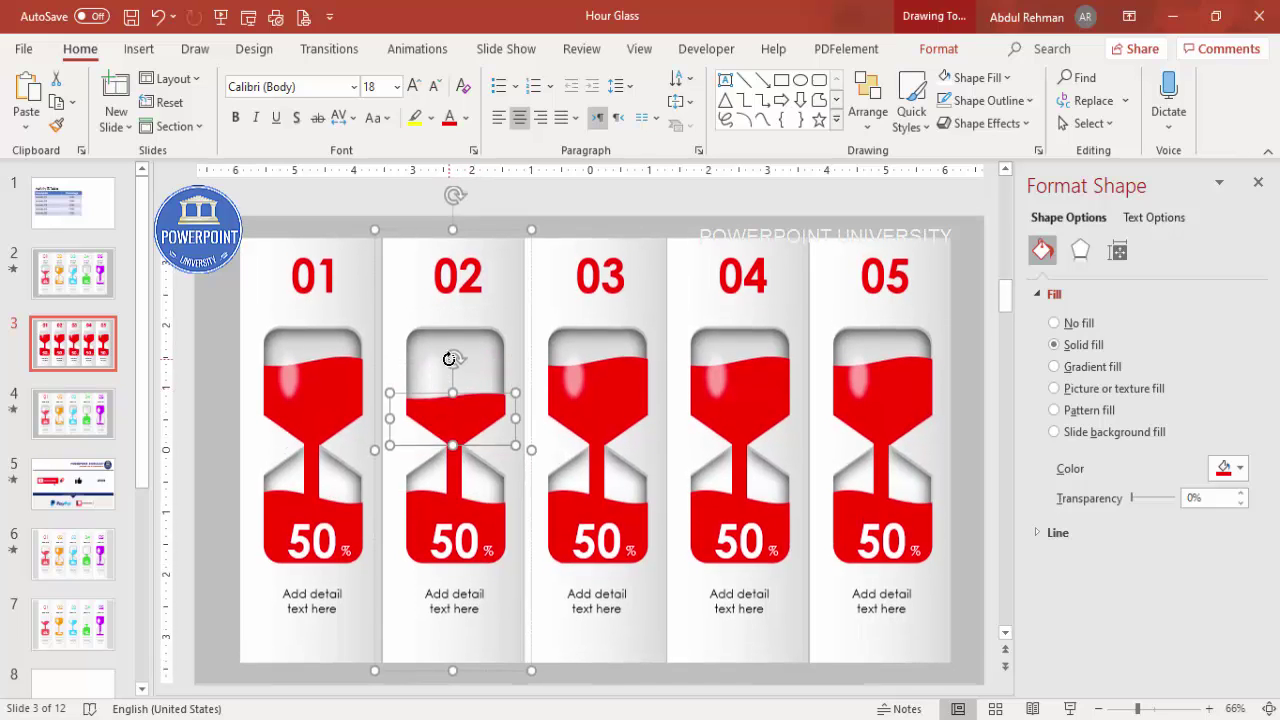
left_click(454, 508)
left_click(453, 505)
left_click_drag(451, 490, 452, 460)
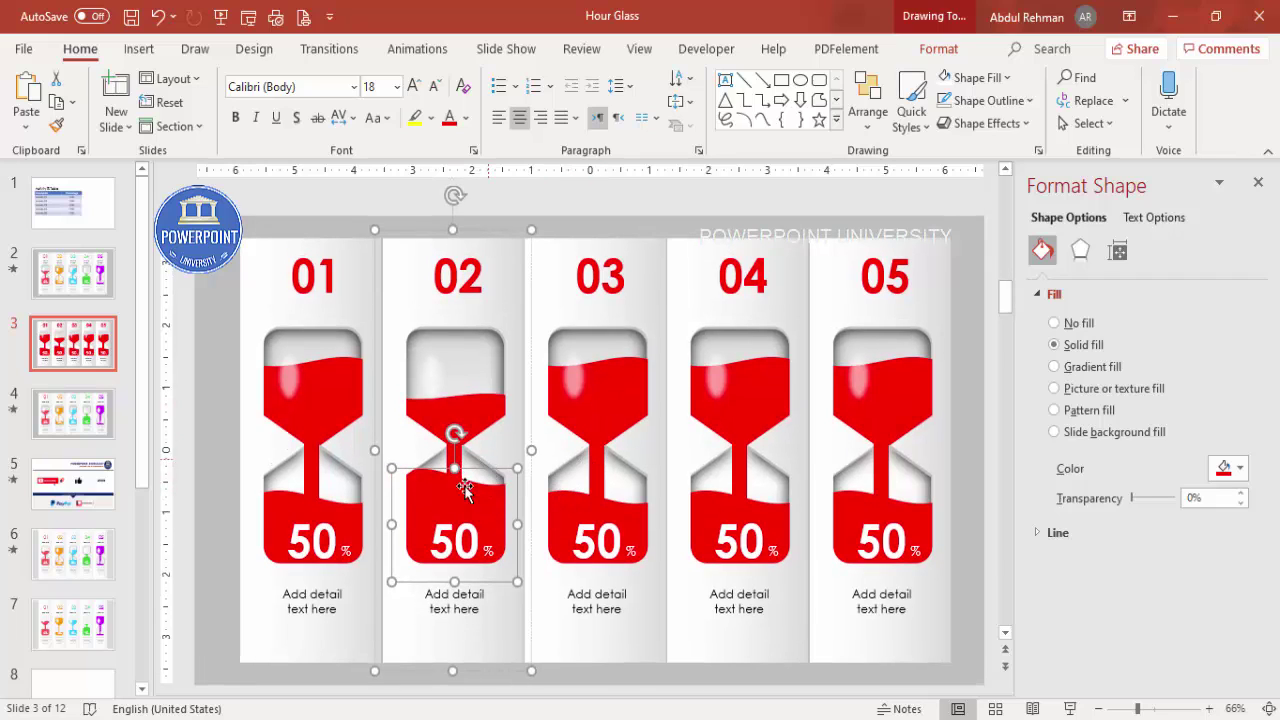
- Fill the bottom and top sand shapes of the panel 02 hourglass with the recently used bright green
left_click(1224, 468)
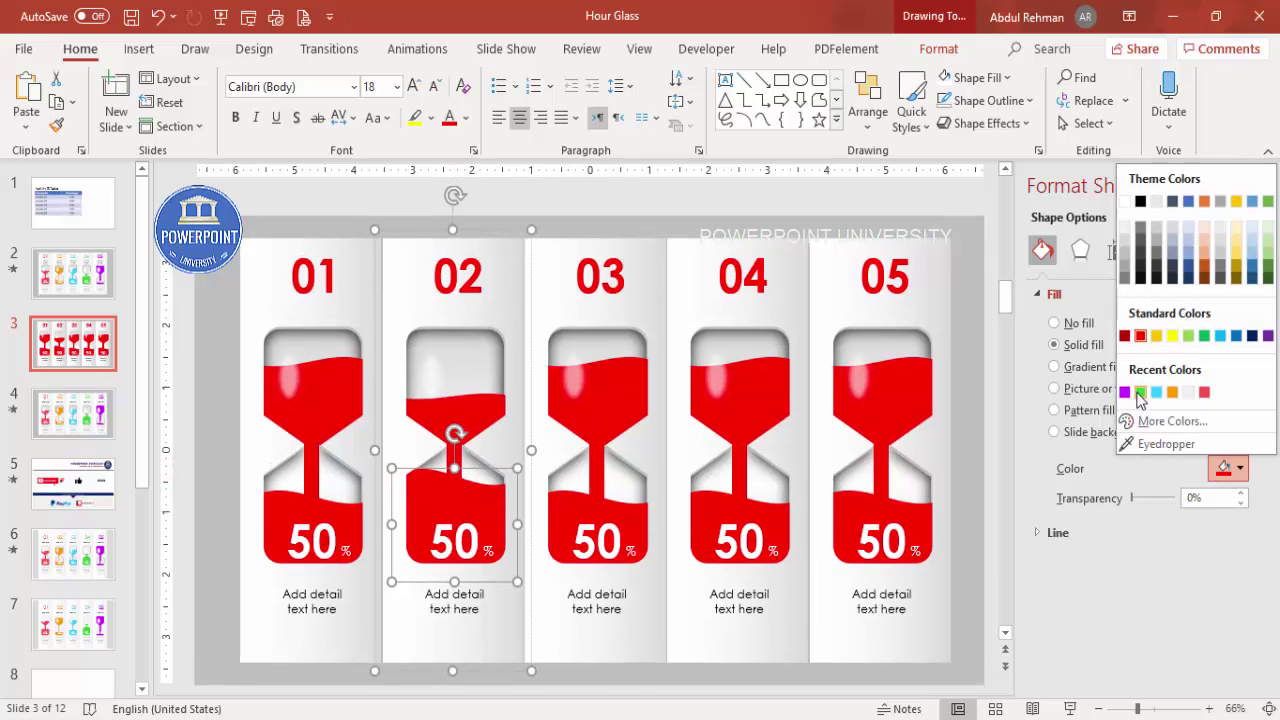
left_click(1140, 392)
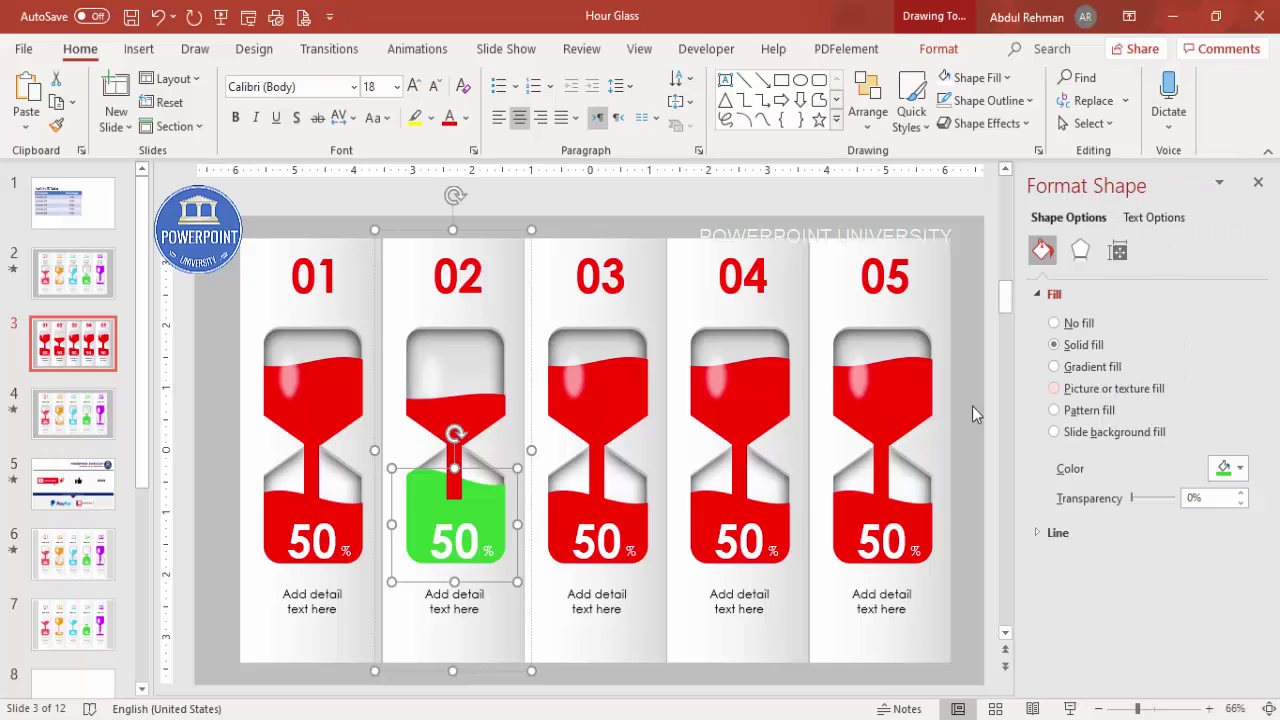
left_click(467, 418)
left_click(1229, 466)
left_click(1127, 392)
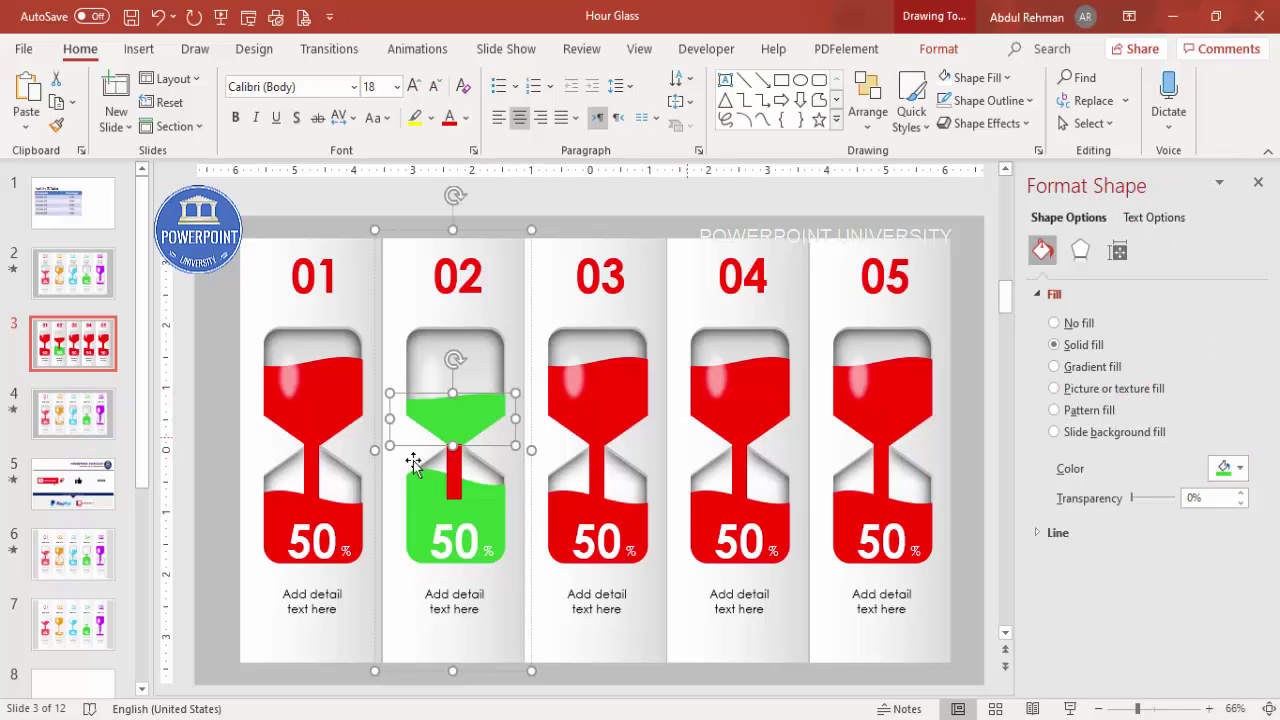
- Fill the neck of the panel 02 hourglass with the same green and shorten it from below
left_click(452, 470)
left_click(1224, 468)
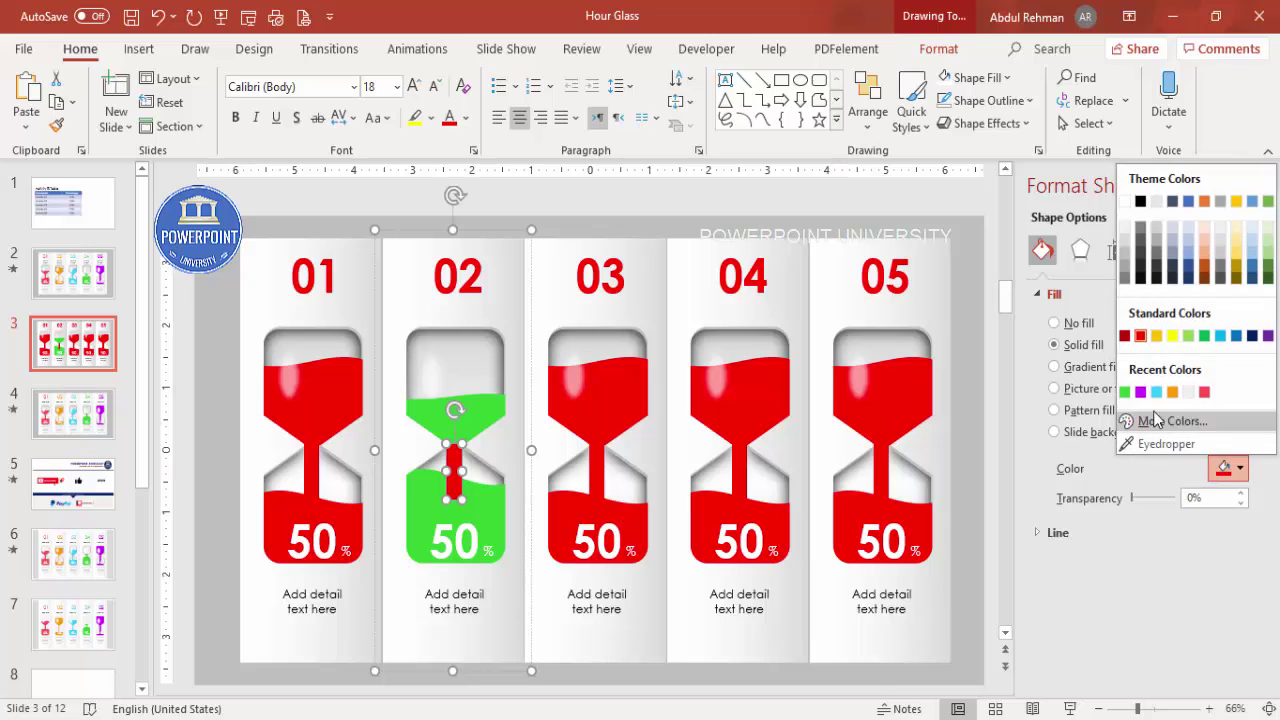
left_click(1131, 392)
left_click_drag(453, 507, 463, 472)
left_click(537, 450)
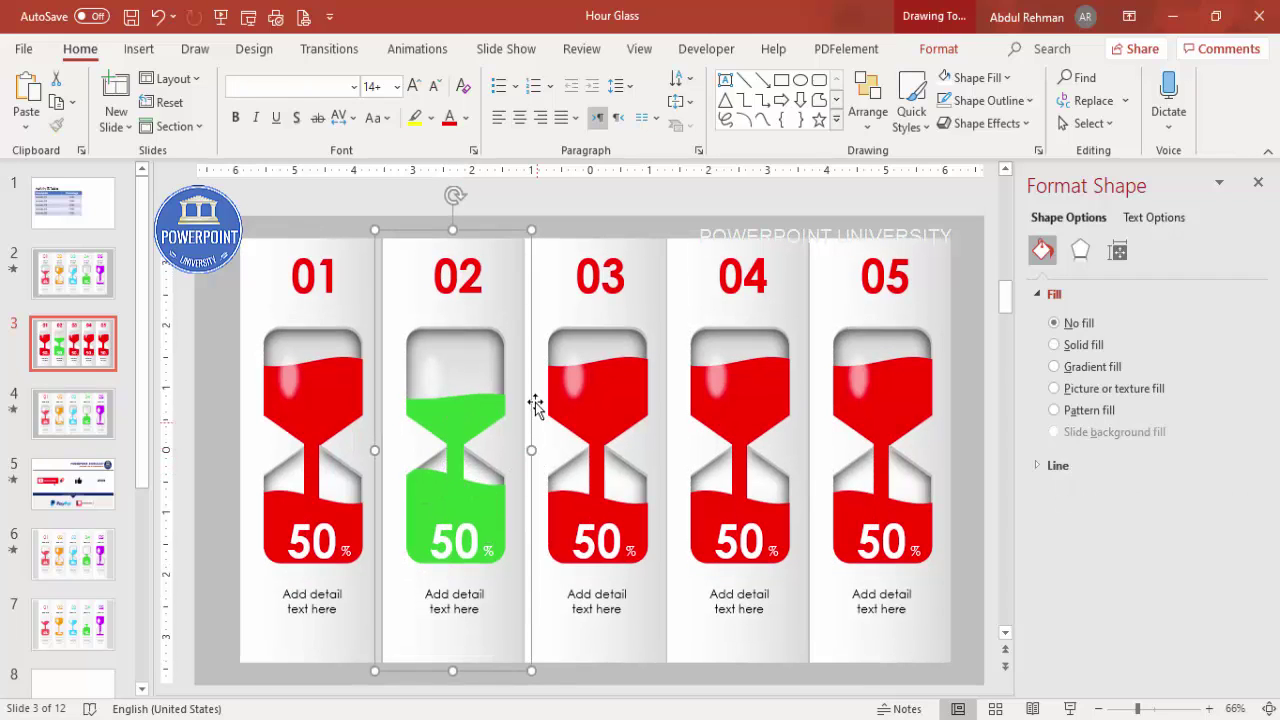
- Change the font color of the 02 label to the same bright green
left_click(495, 275)
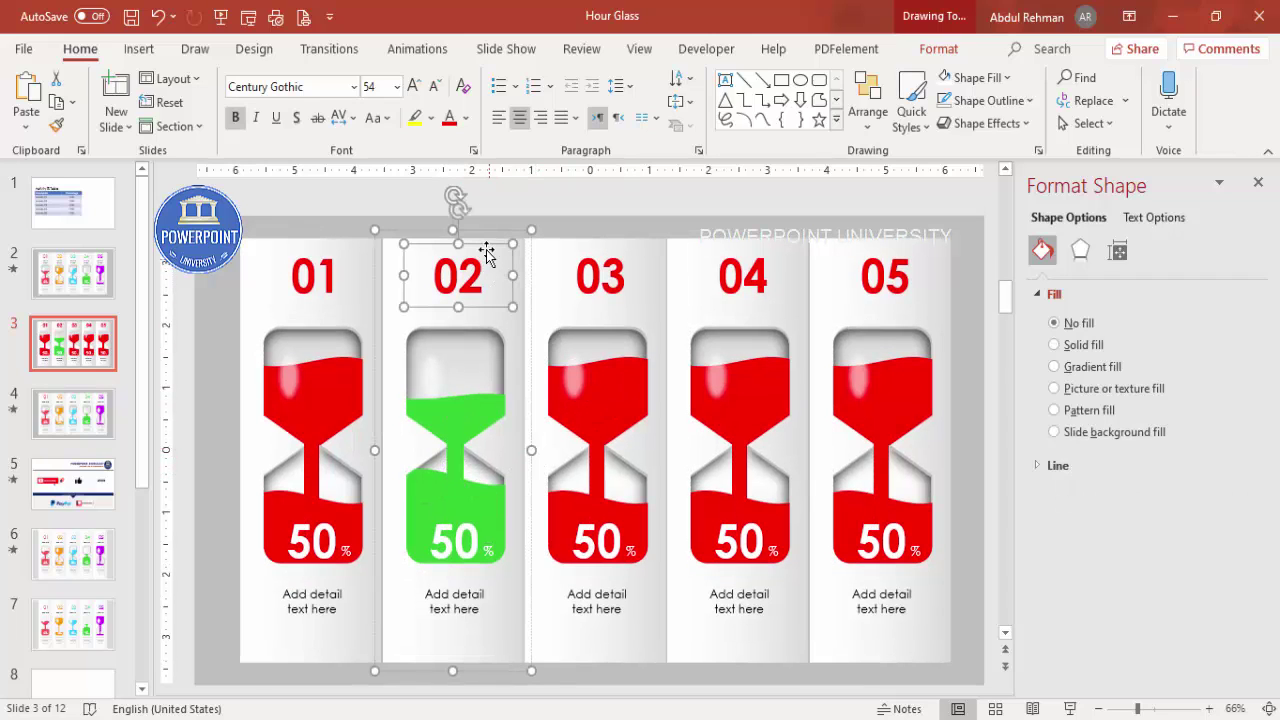
left_click(465, 118)
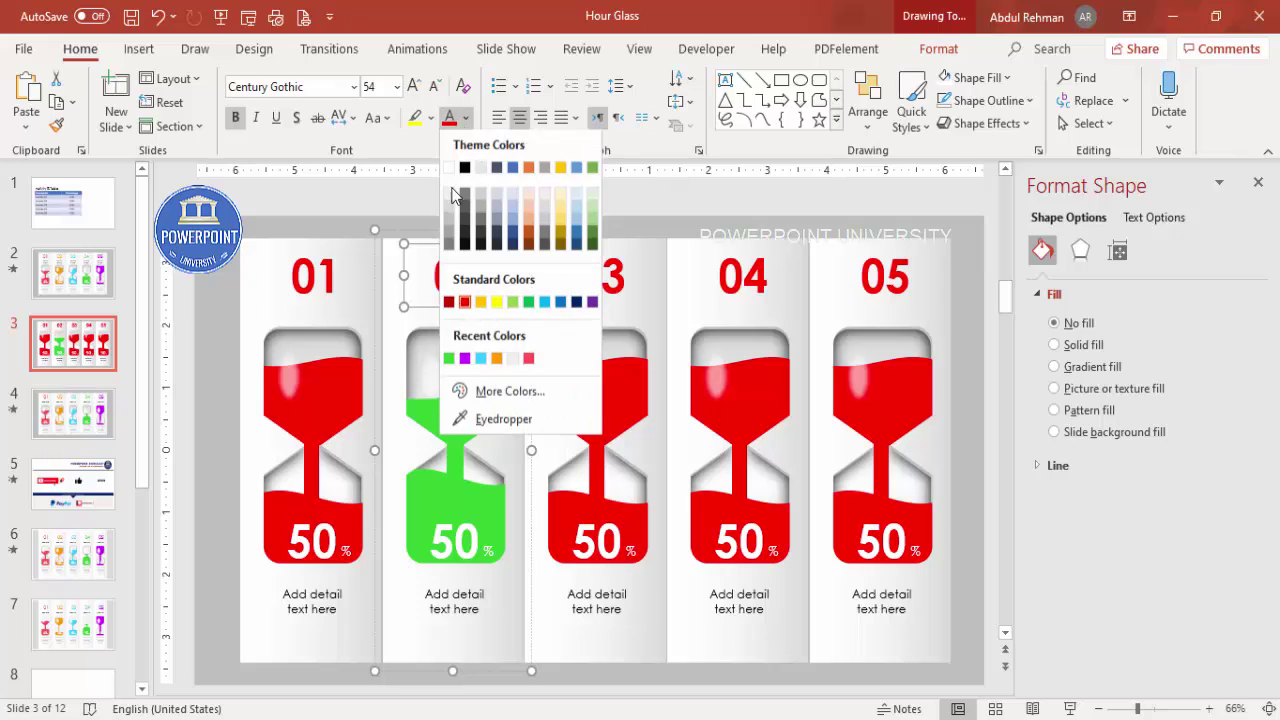
left_click(449, 360)
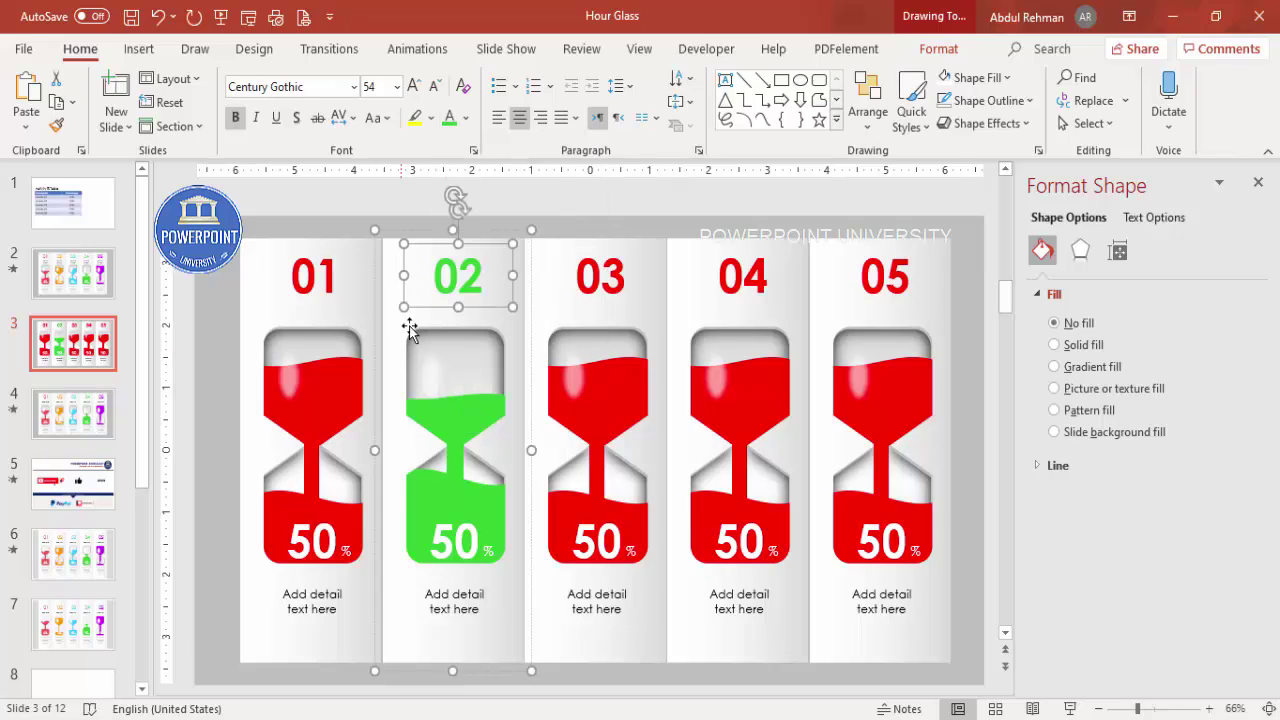
- Change the percentage number in the panel 02 hourglass to 80
left_click(474, 537)
key("BackSpace")
key("BackSpace")
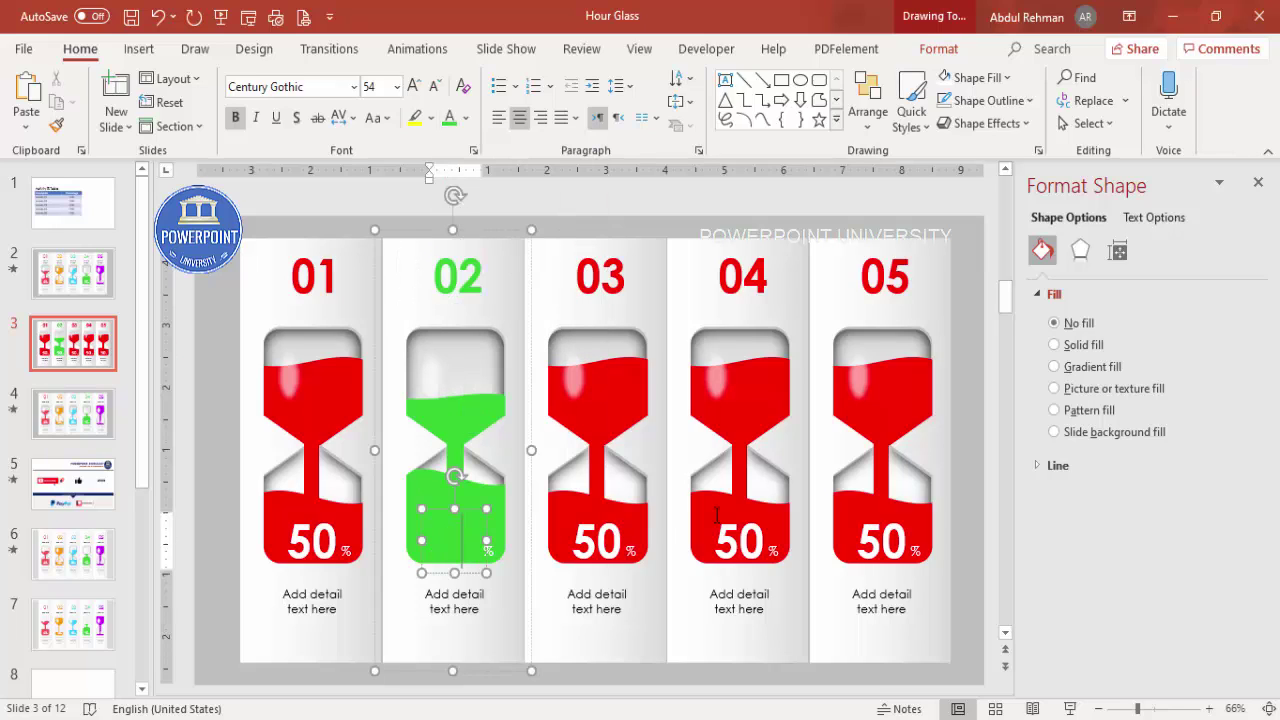
type("80")
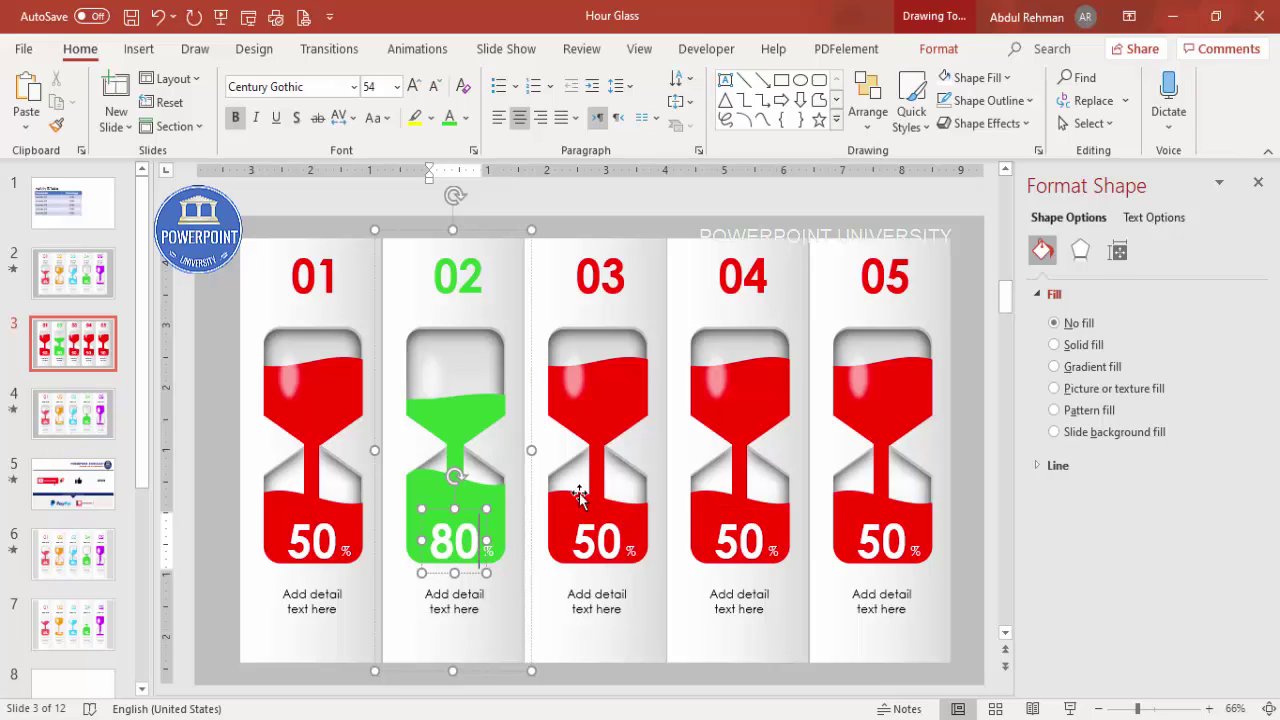
left_click(594, 394)
left_click(614, 389)
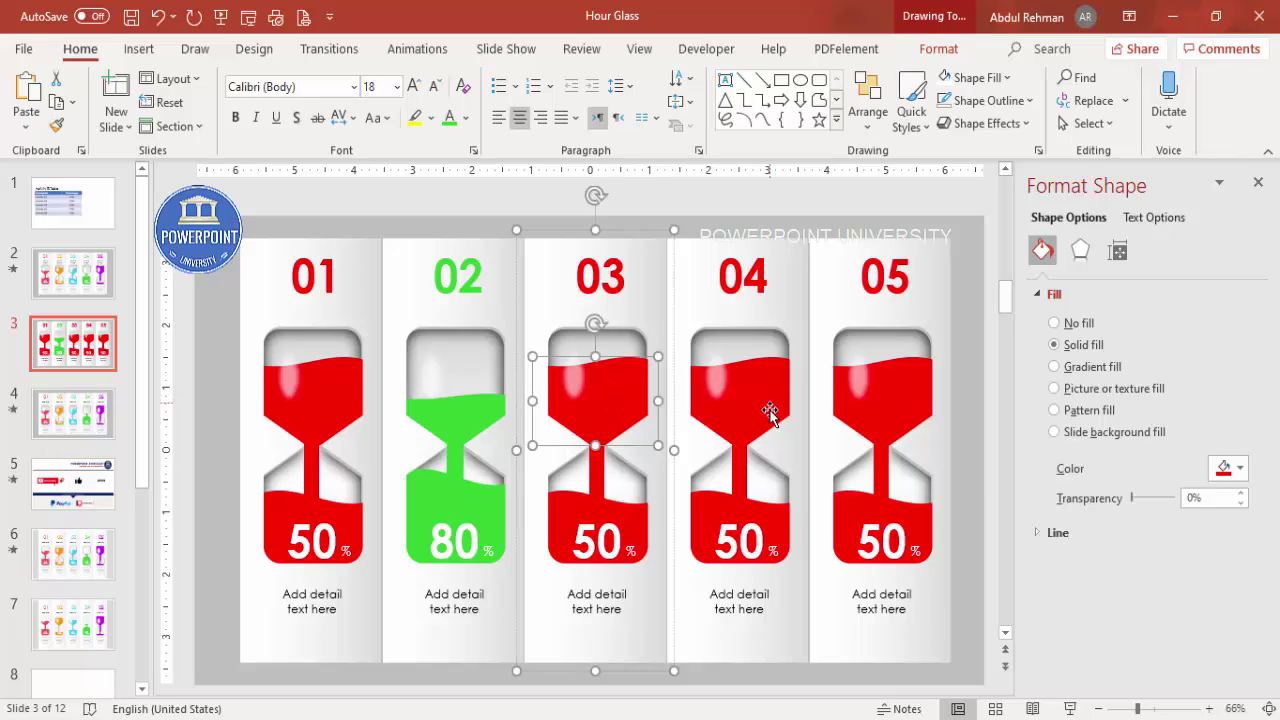
left_click(968, 450)
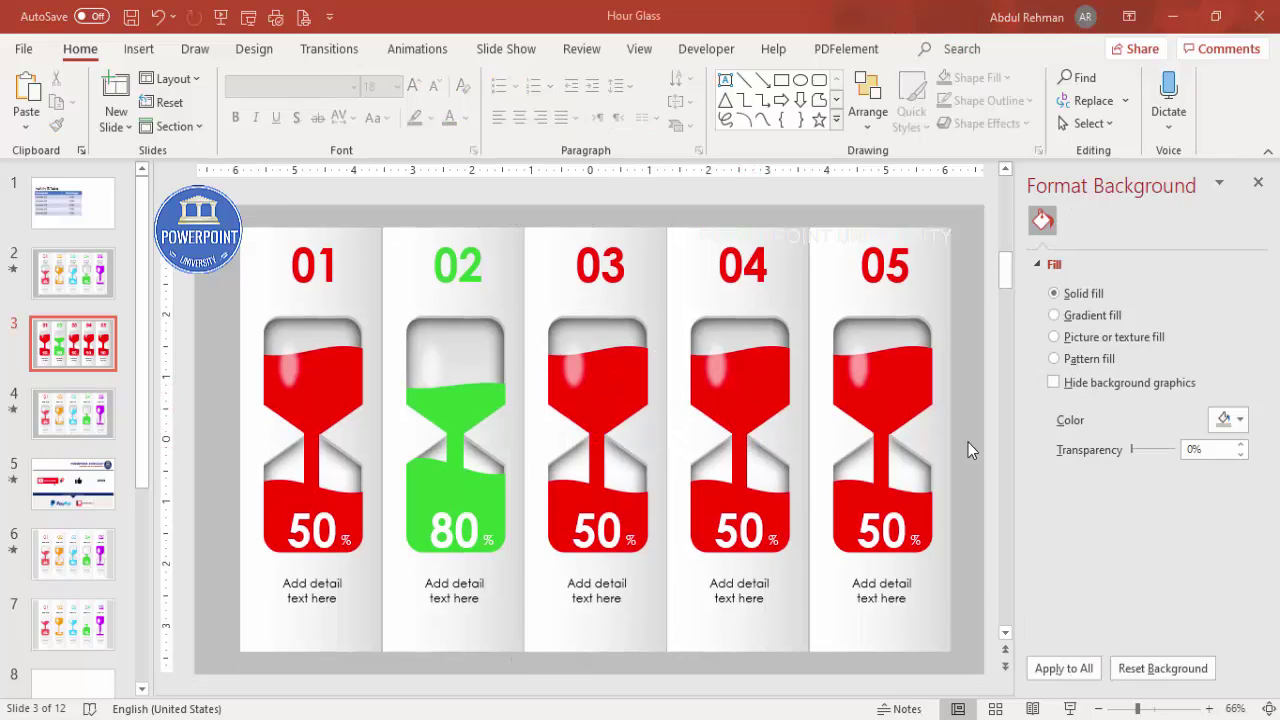
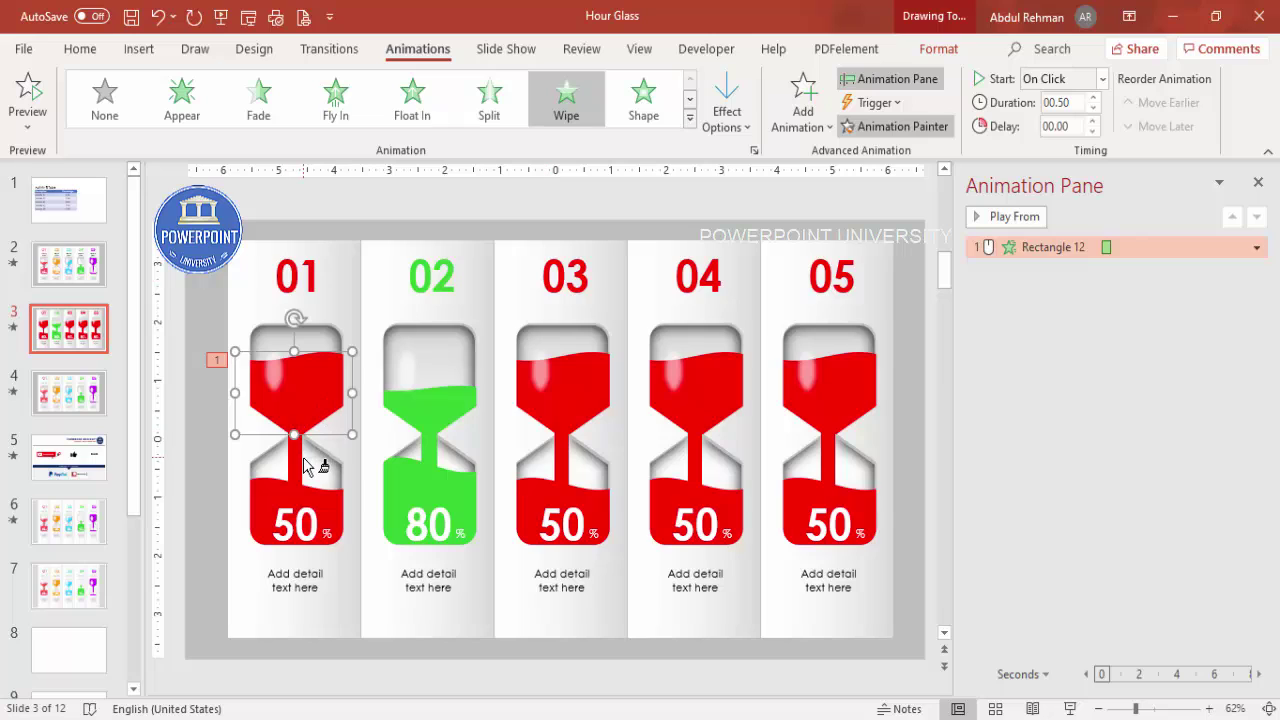
- Copy the top sand's Wipe animation to the panel 01 neck, starting With Previous with a 0.25-second delay
left_click(305, 465)
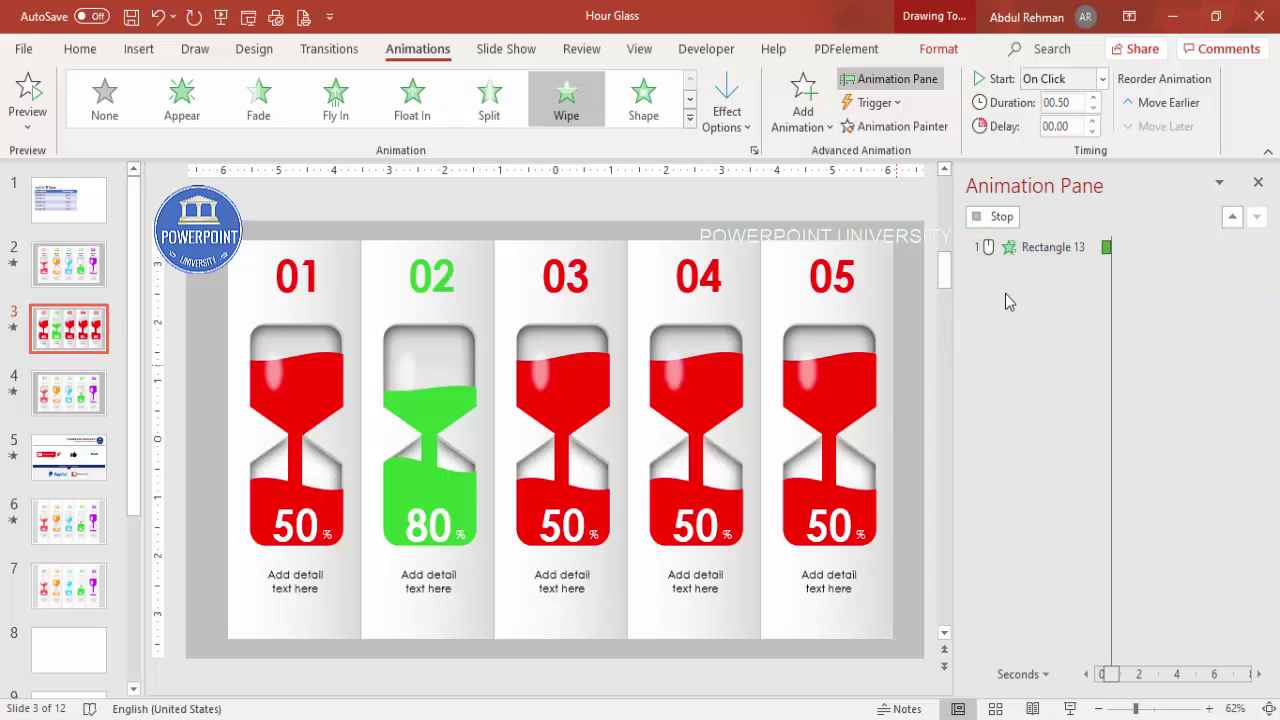
left_click(1102, 79)
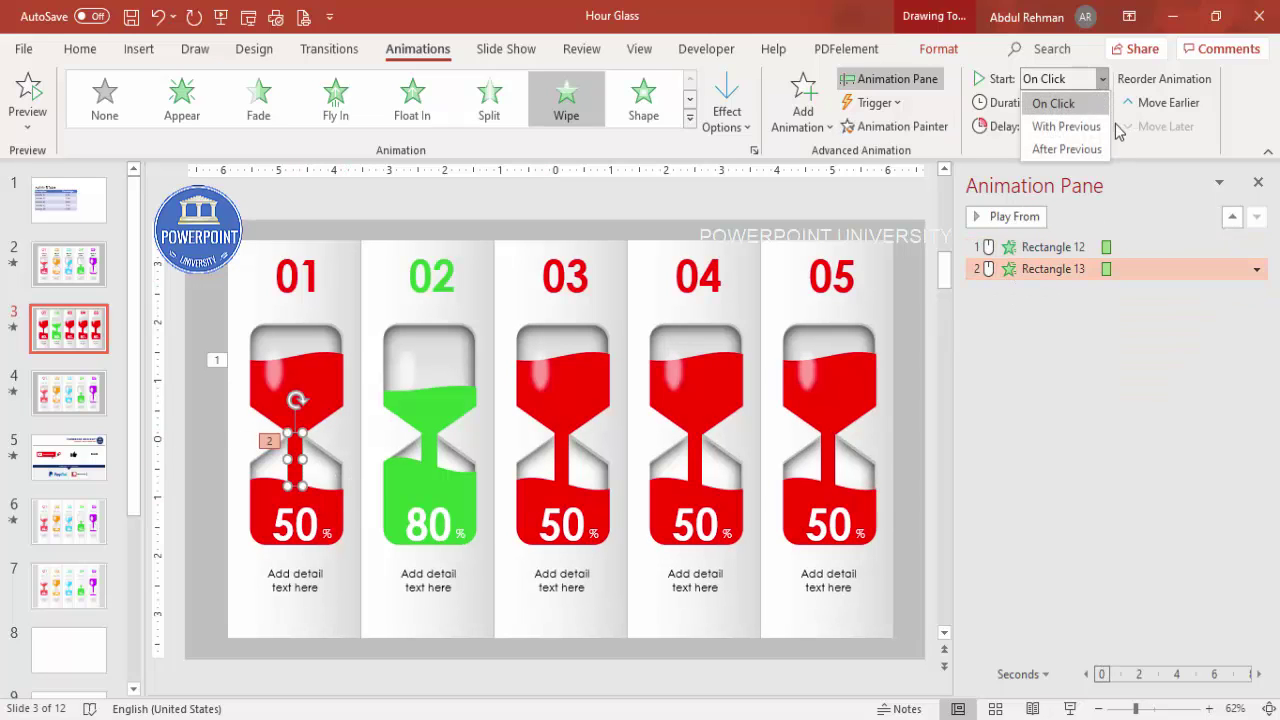
left_click(1088, 126)
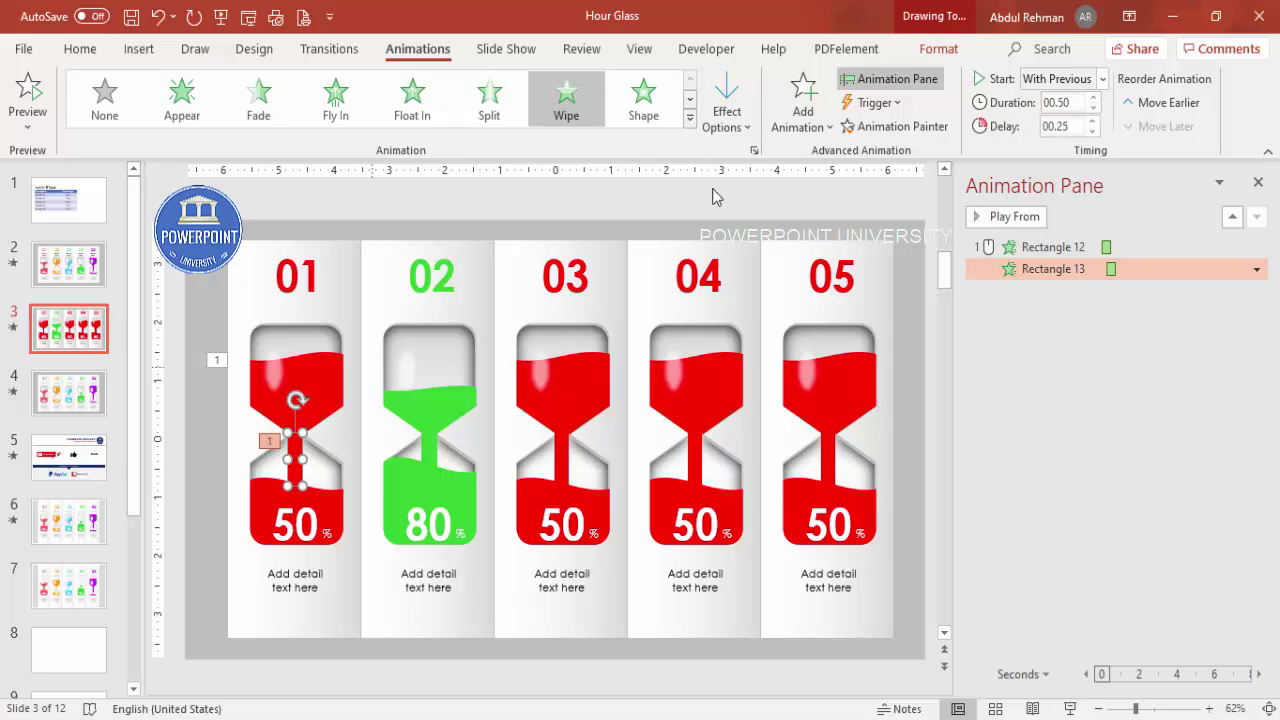
- Copy the neck's Wipe animation to the panel 01 bottom sand, set its delay to 0.50 seconds and play the sequence
left_click(882, 128)
left_click(263, 496)
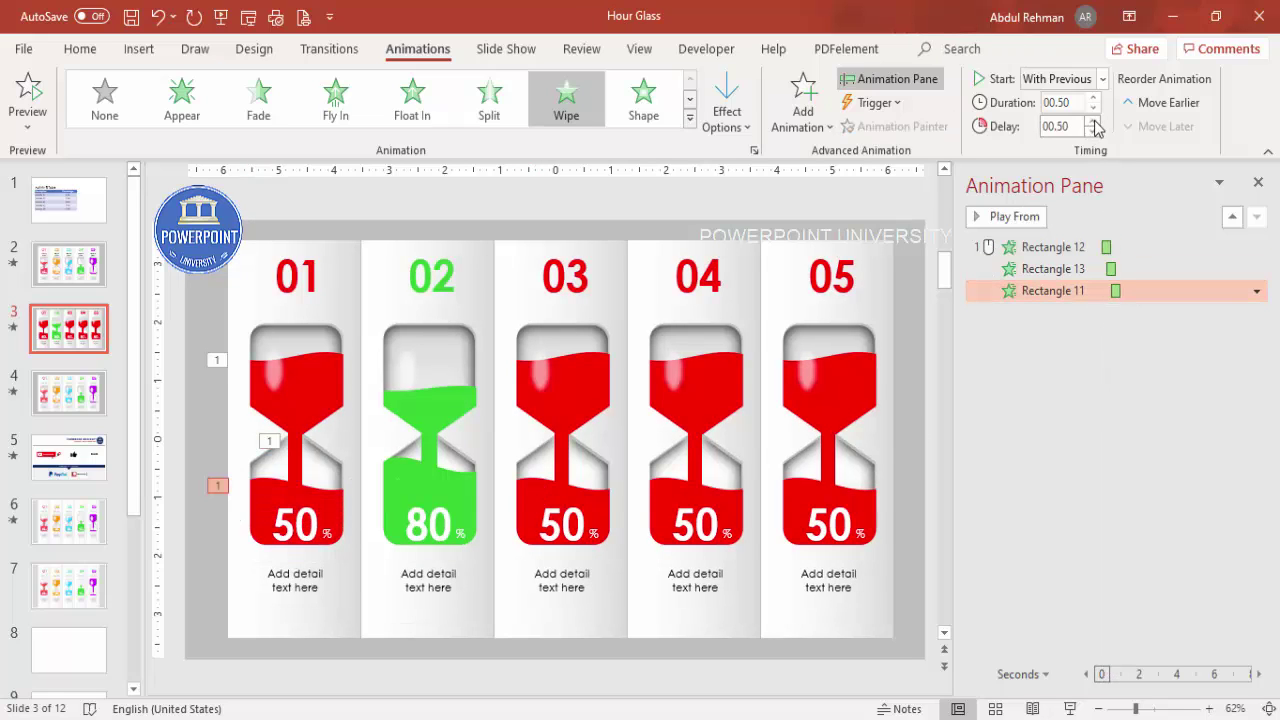
left_click(1052, 318)
left_click(1023, 214)
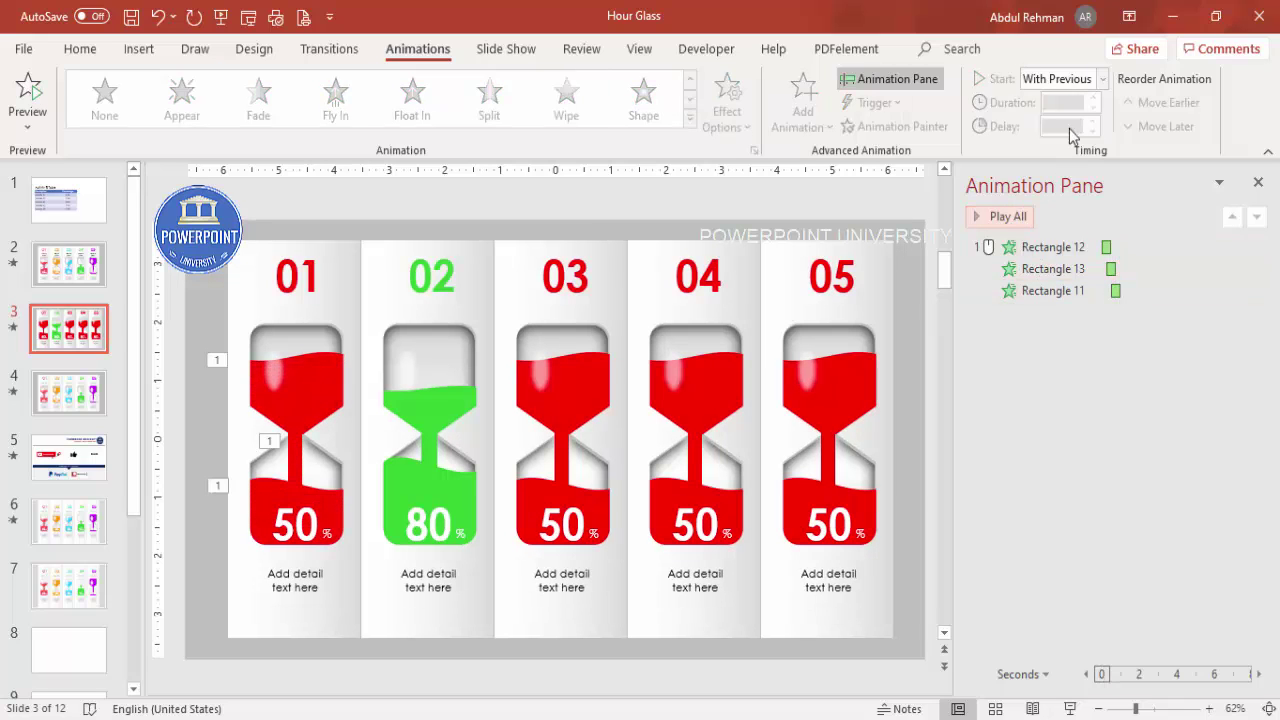
- Set the neck animation's delay to 0.50 seconds, lengthen the bottom sand's delay and replay the sequence
left_click(1083, 270)
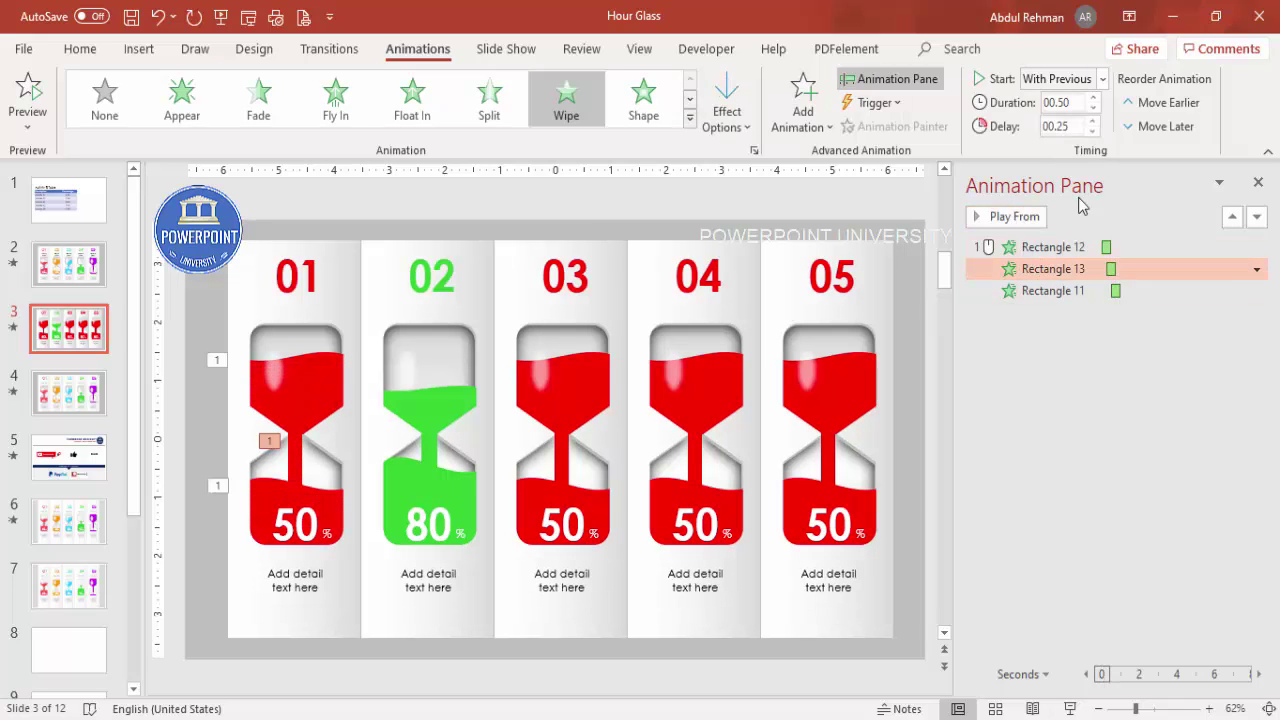
left_click(1092, 121)
left_click(1070, 289)
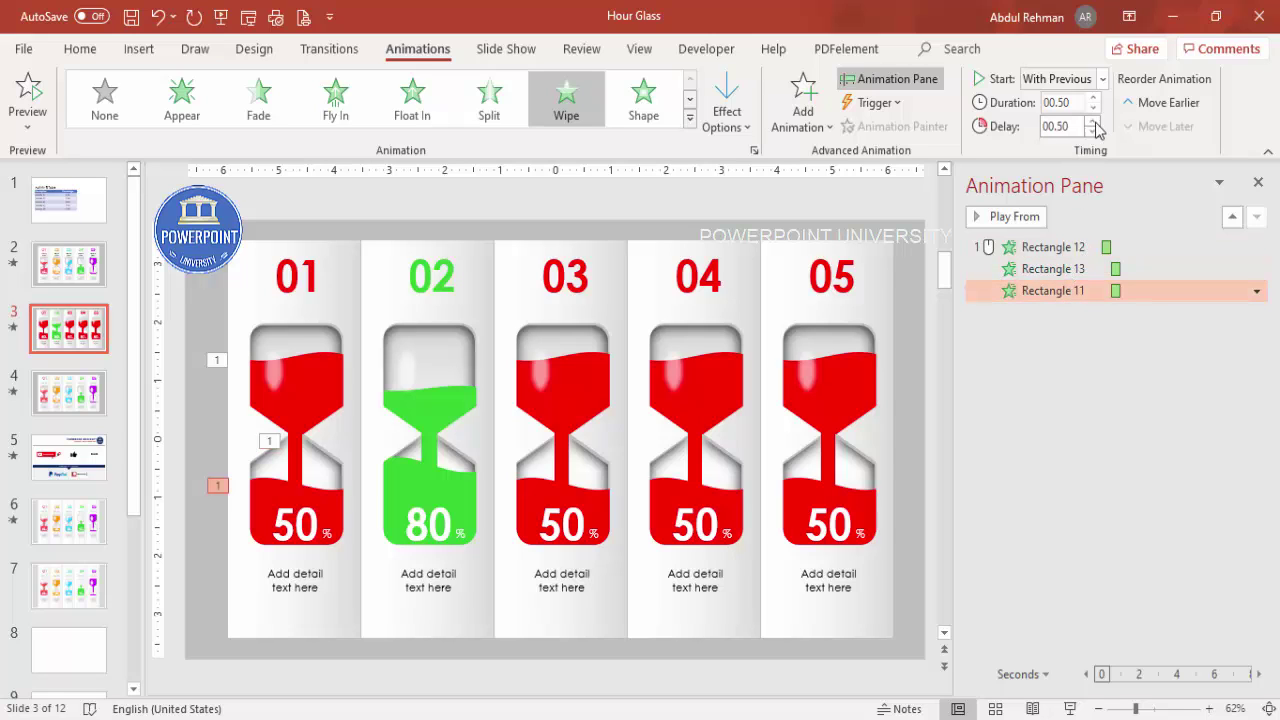
left_click(994, 217)
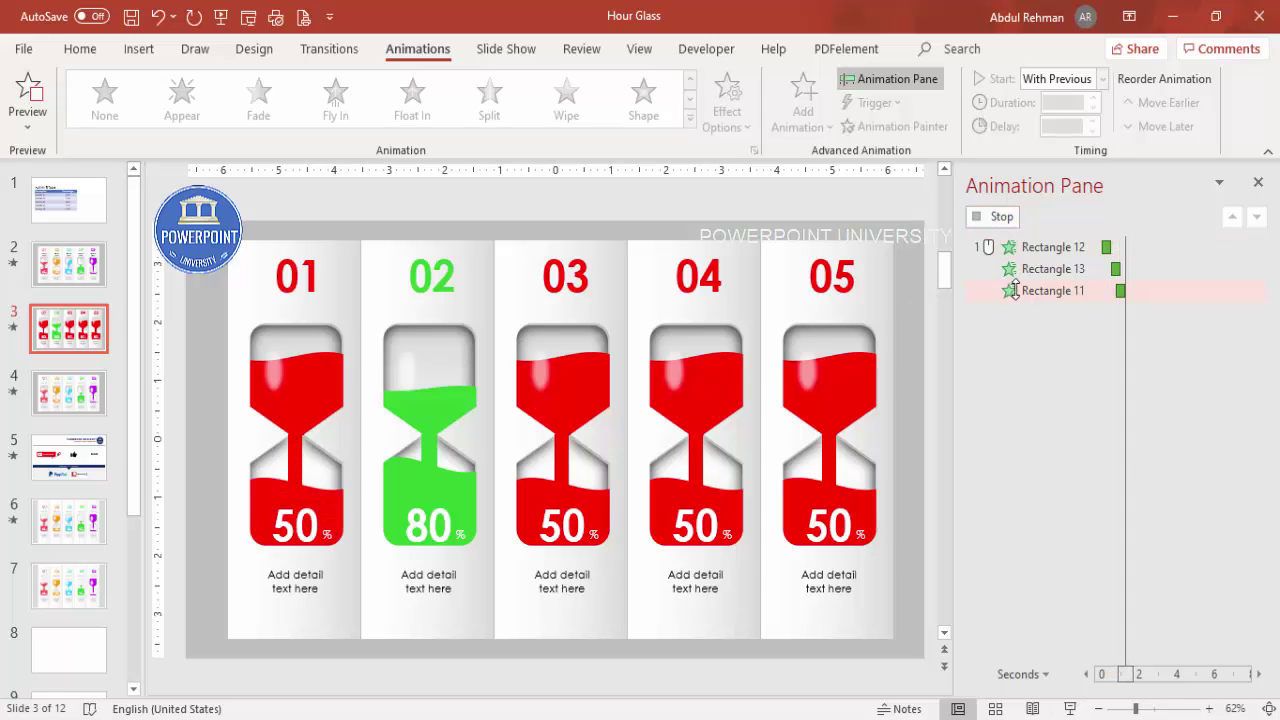
- Set the bottom sand animation's delay to 1.00 second and preview the panel 01 animation sequence
left_click(1072, 291)
left_click(1092, 122)
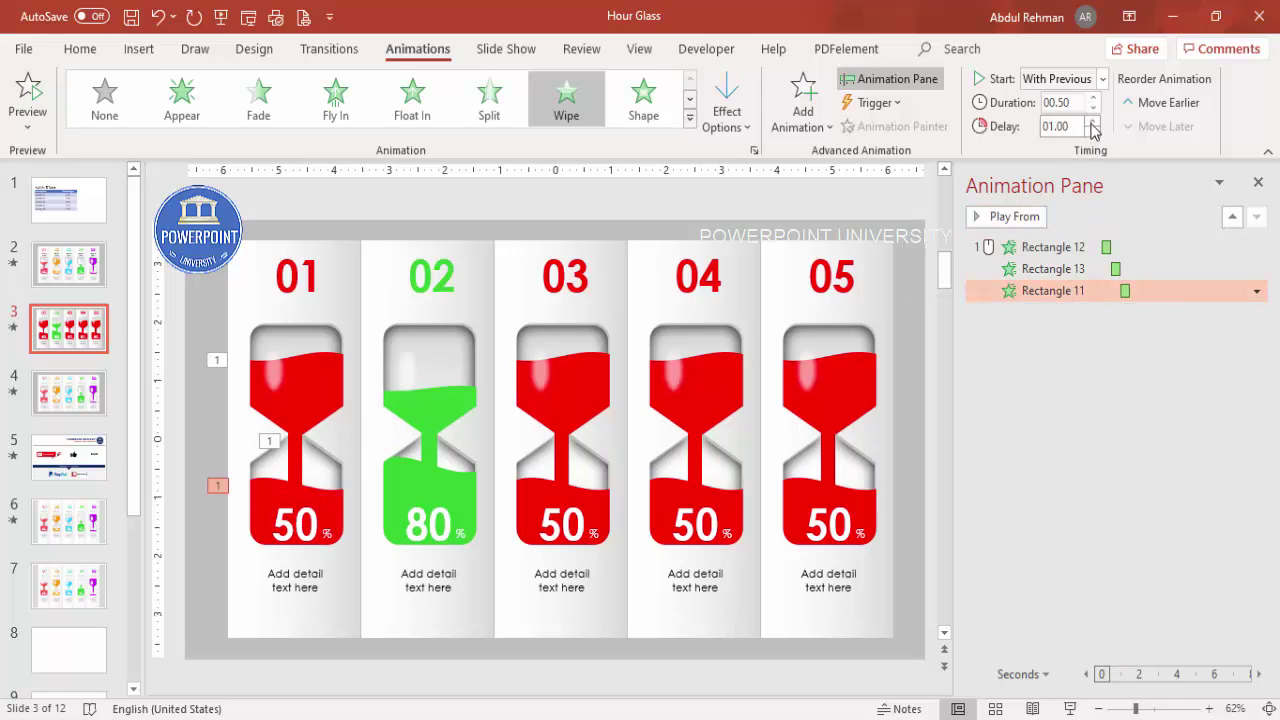
left_click(980, 218)
left_click(992, 218)
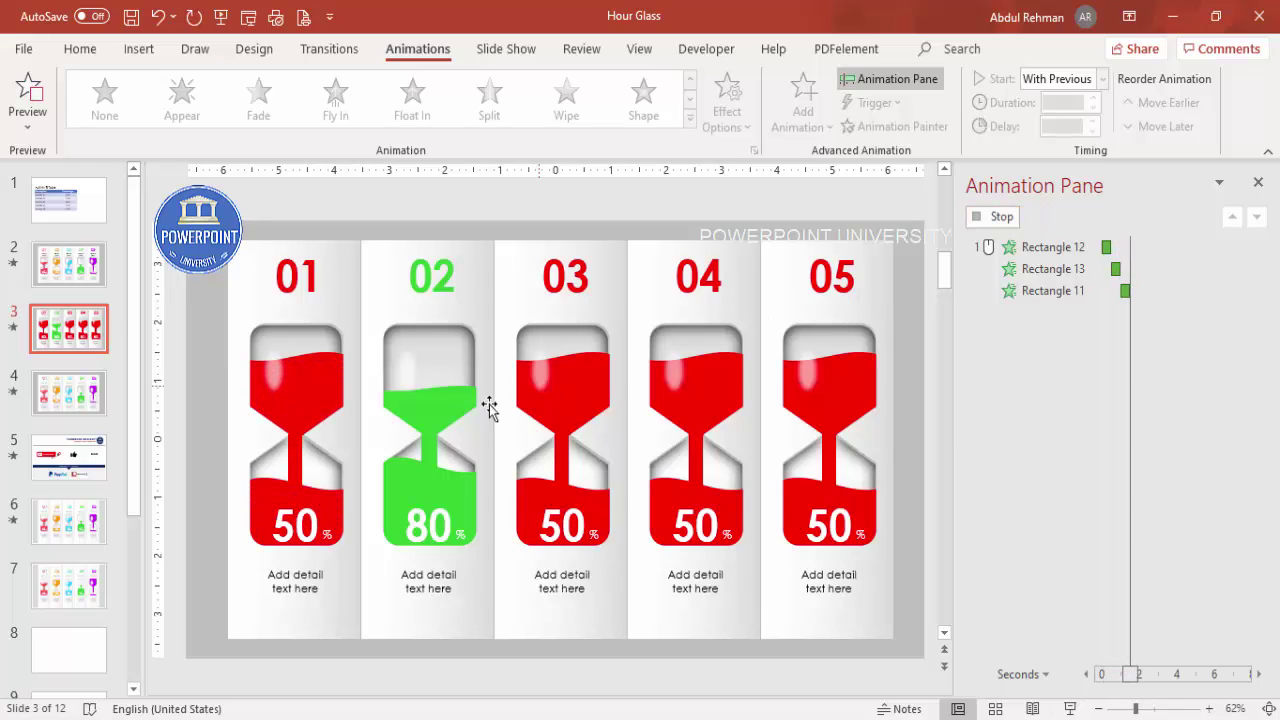
- Group the panel 01 percentage number with its percent sign and give the group a Stretch entrance effect
left_click(287, 525)
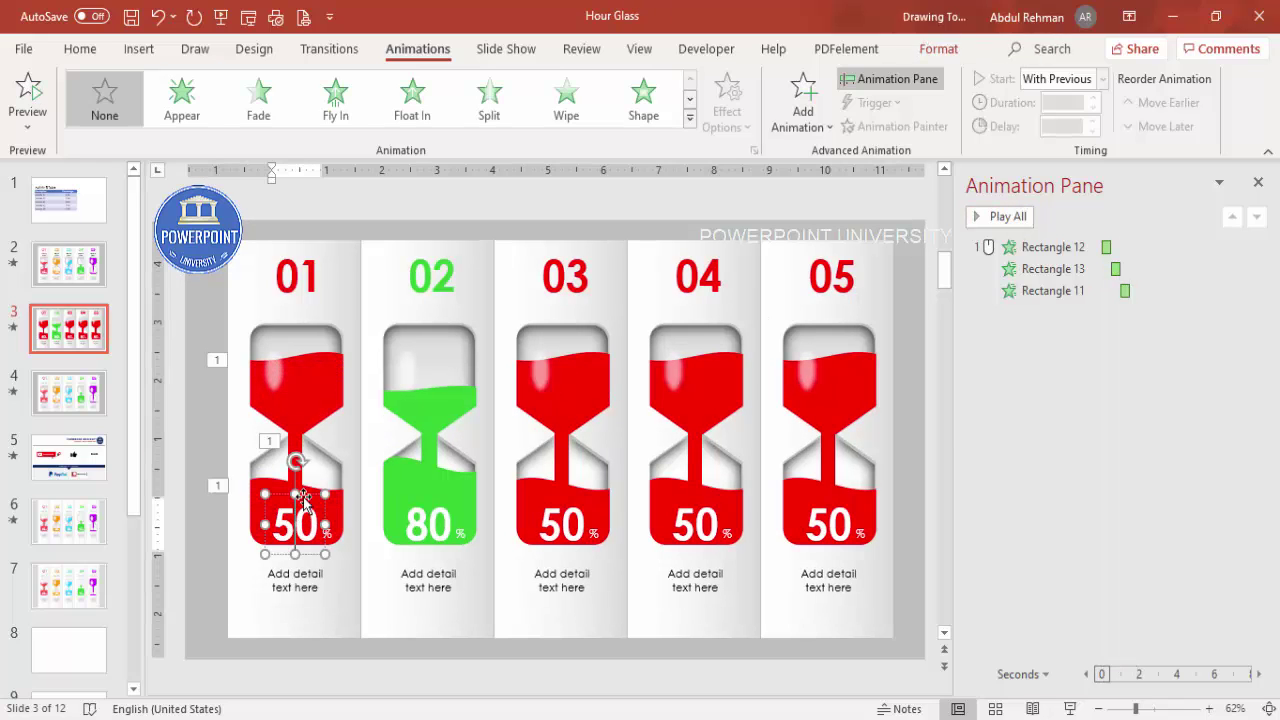
left_click(335, 538, "shift")
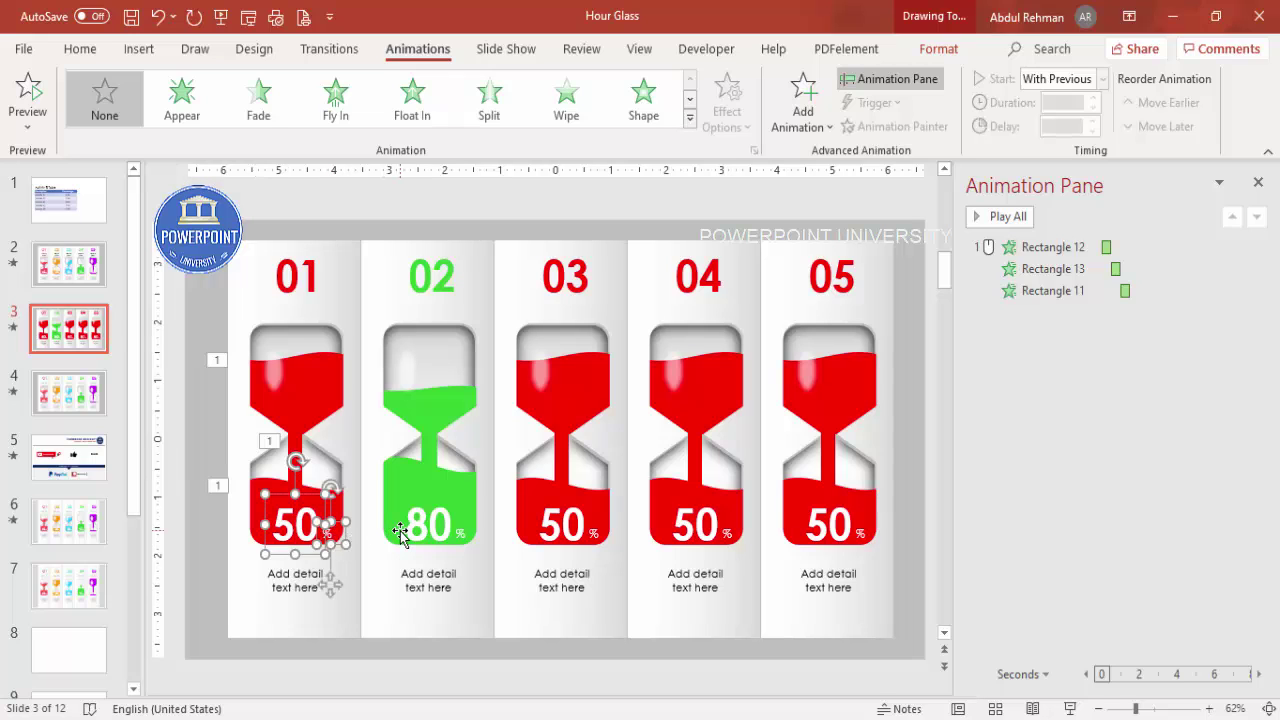
key("ctrl+g")
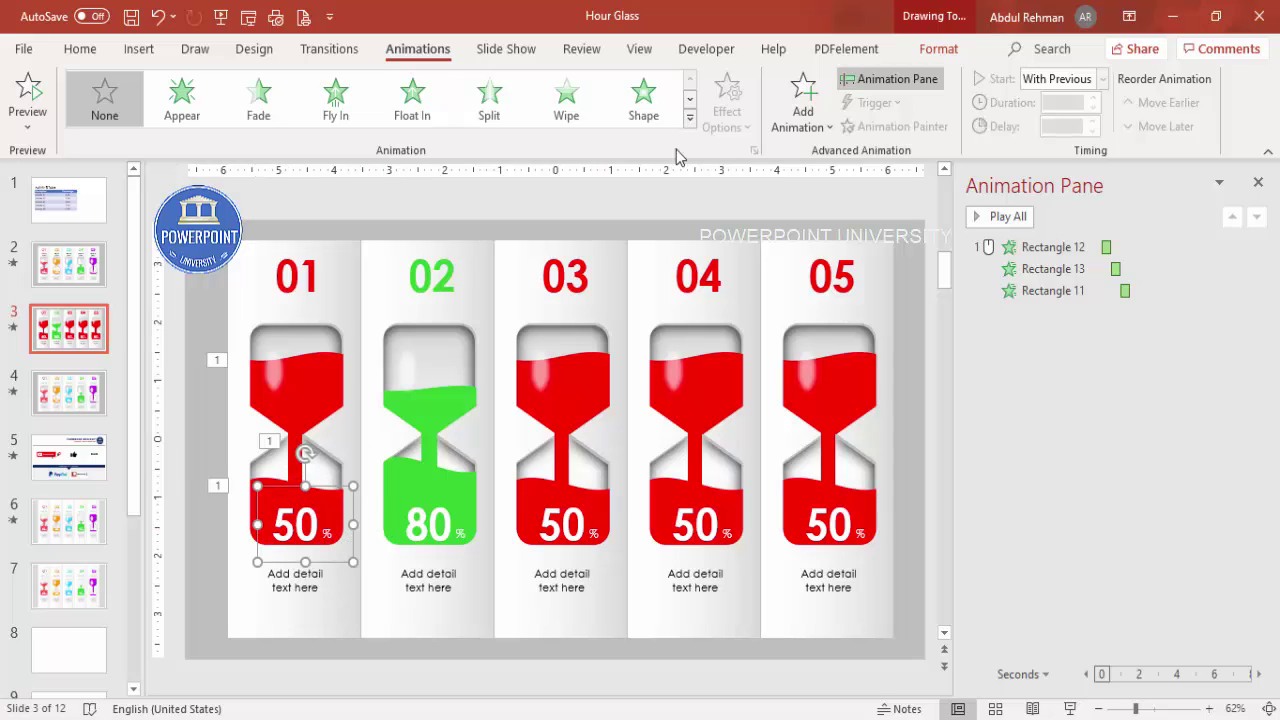
left_click(785, 118)
left_click(790, 582)
left_click(560, 526)
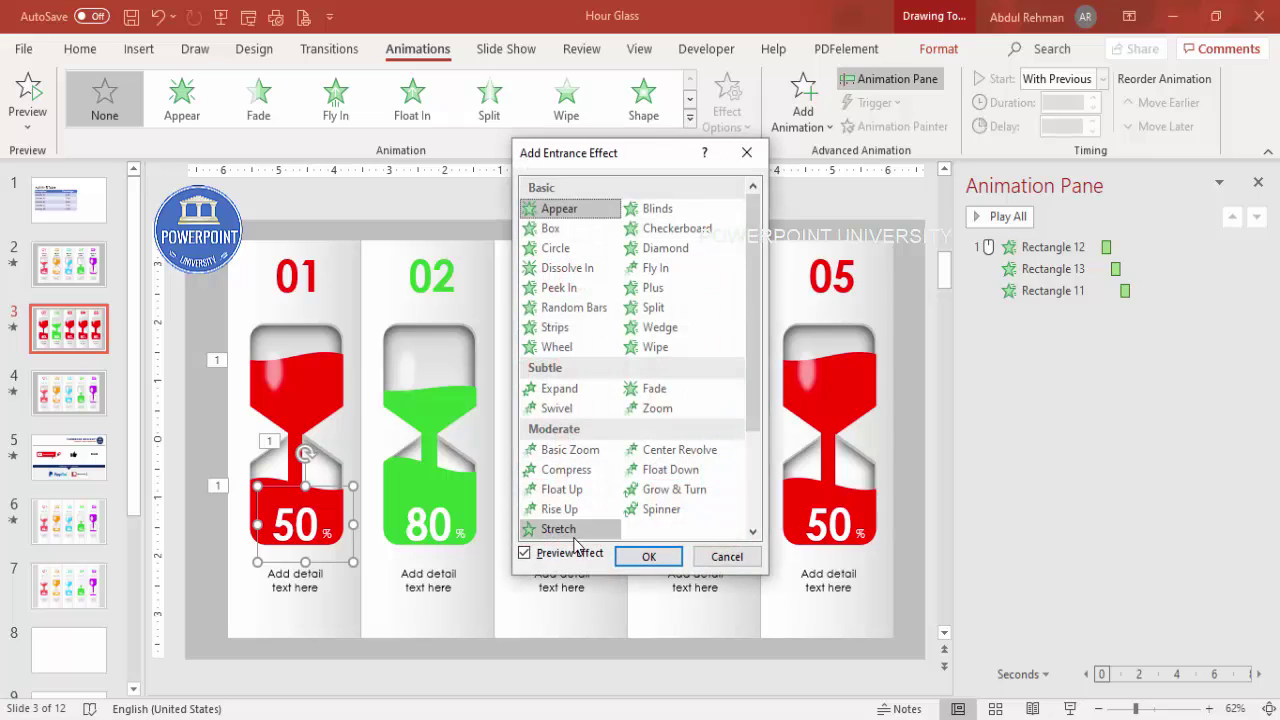
left_click(648, 553)
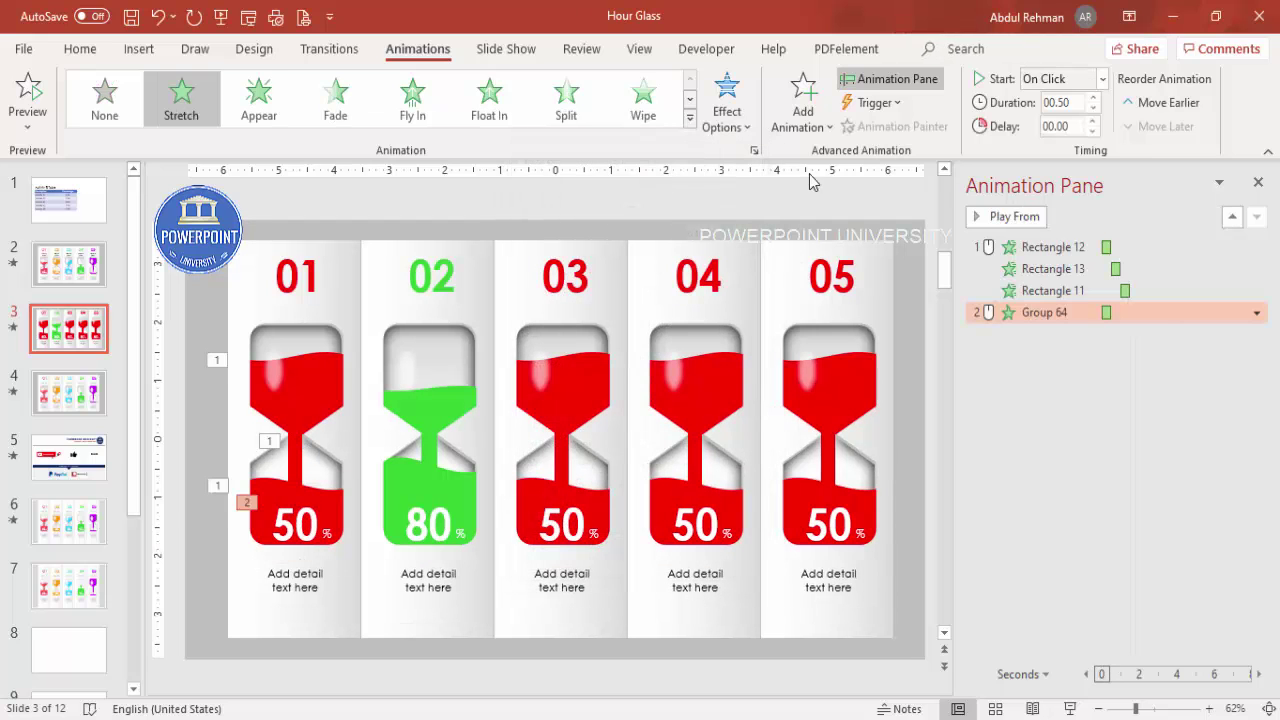
- Set the percentage group's Stretch animation to come From Top and start After Previous
left_click(805, 112)
left_click(727, 112)
left_click(754, 378)
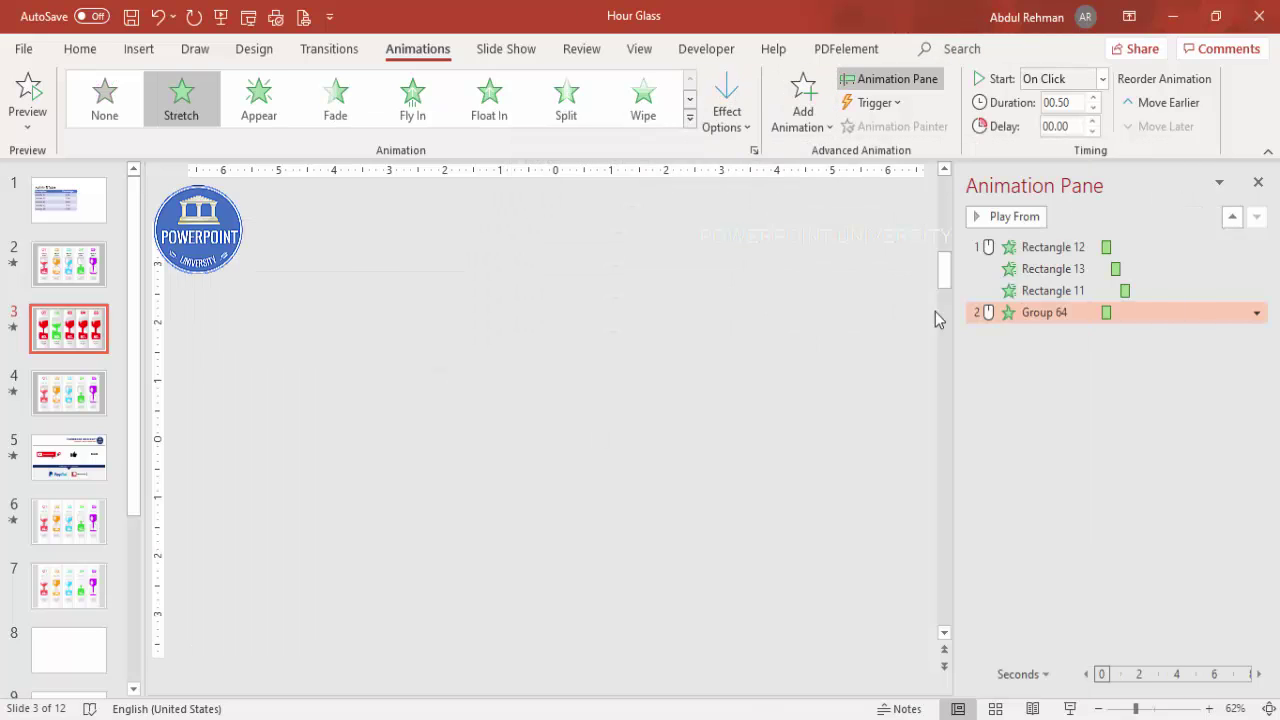
left_click(1102, 78)
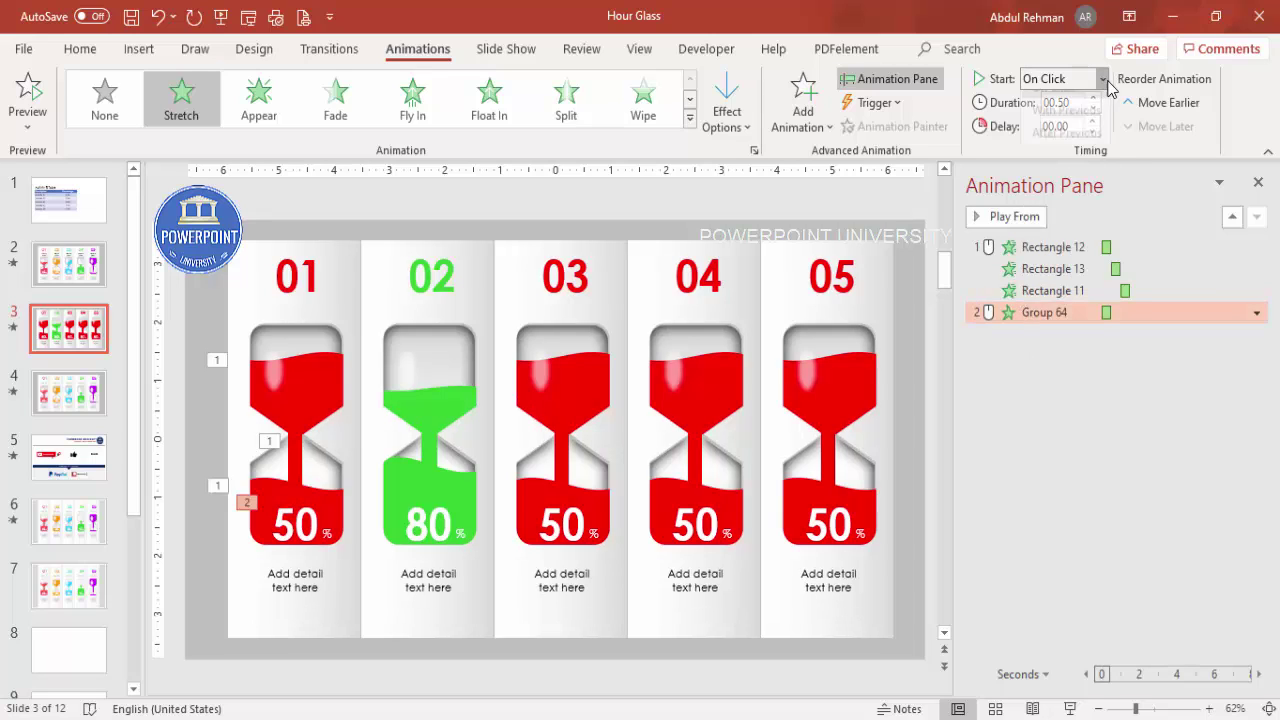
left_click(1060, 134)
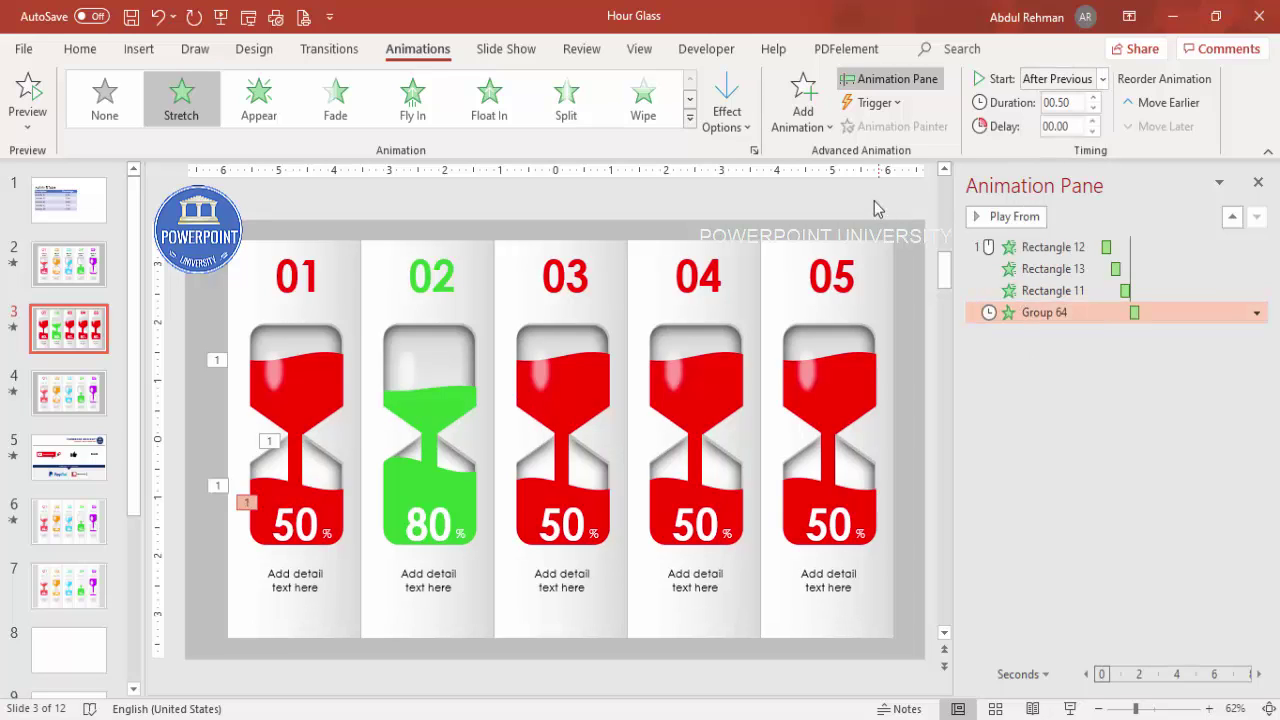
- Copy the percentage group's Stretch animation to the panel 01 detail text and play the whole animation sequence
left_click(298, 523)
key("alt+shift+c")
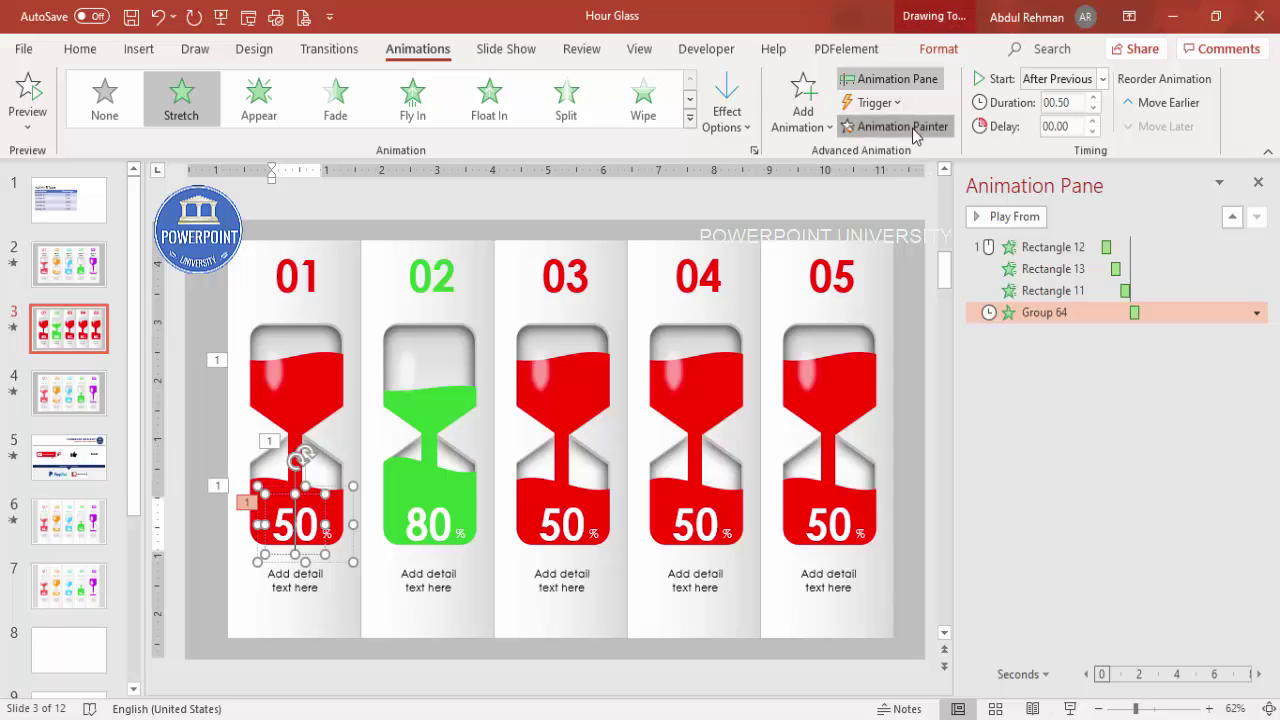
left_click(291, 581)
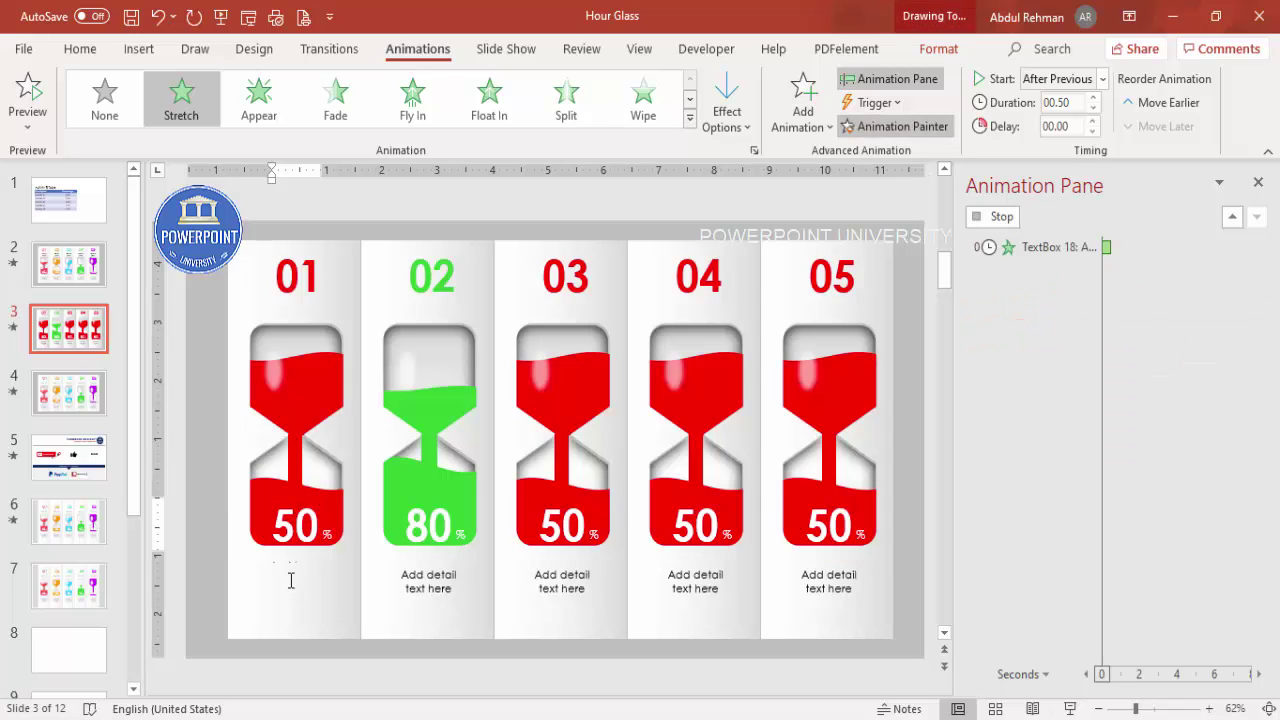
left_click(777, 212)
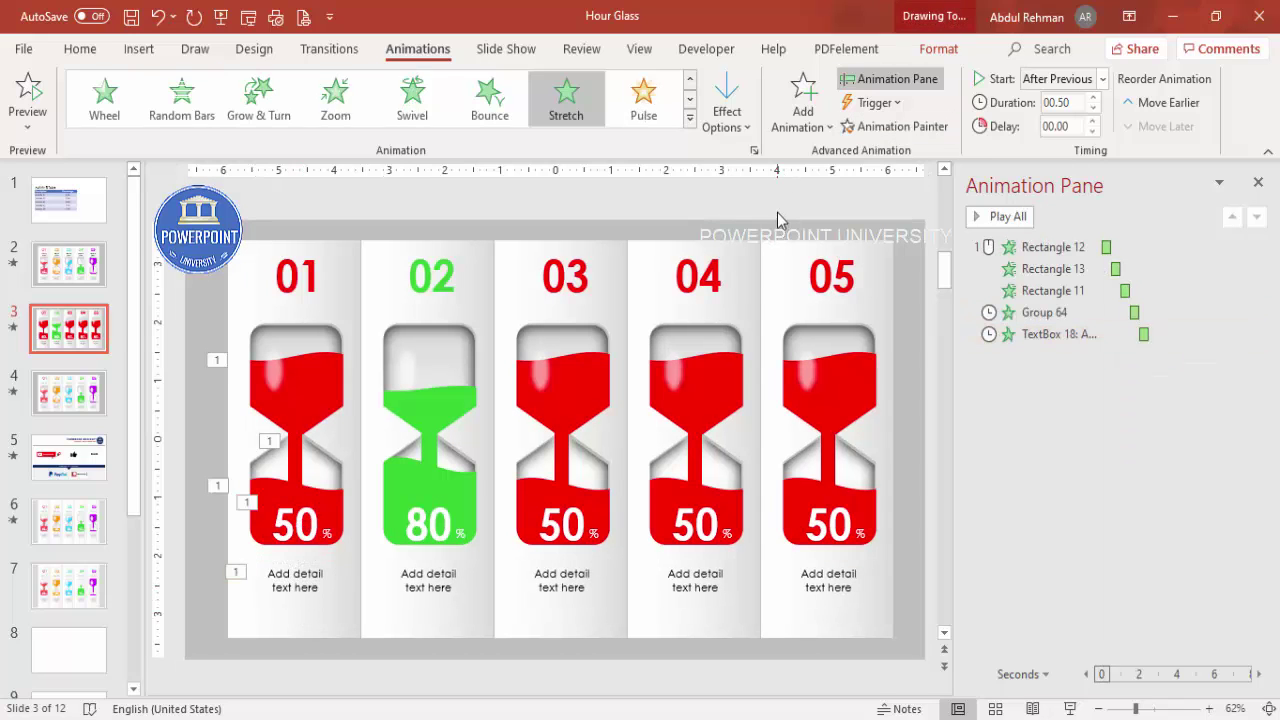
left_click(1008, 216)
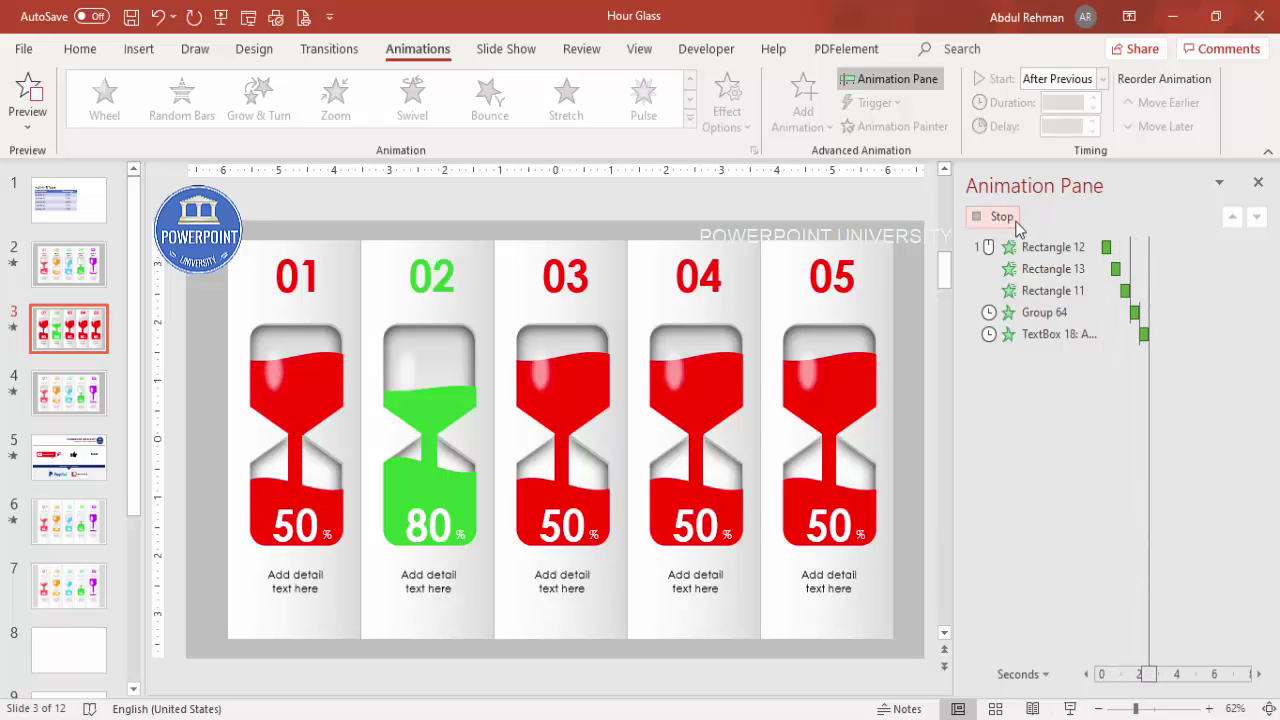
- Select the animated top sand shape in panel 01
left_click(320, 400)
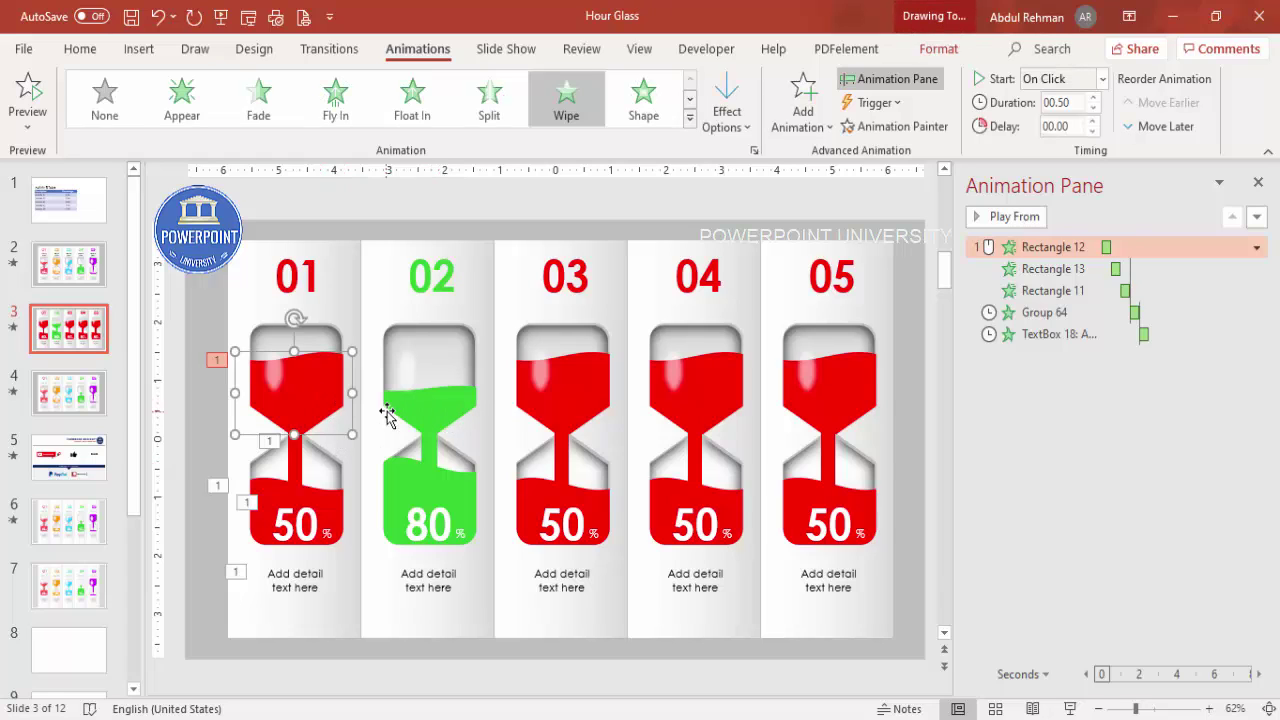